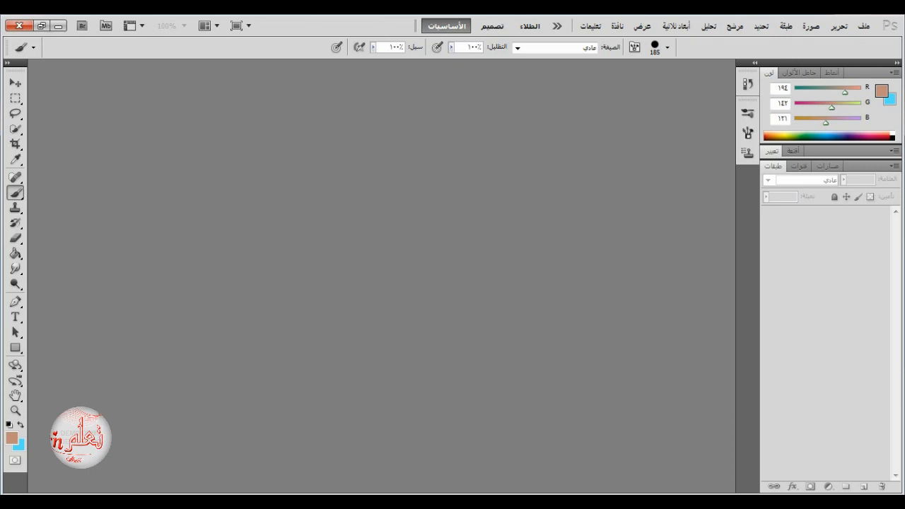
Preview the source images open in Windows Photo Viewer
mouse_move(232, 471)
mouse_move(261, 463)
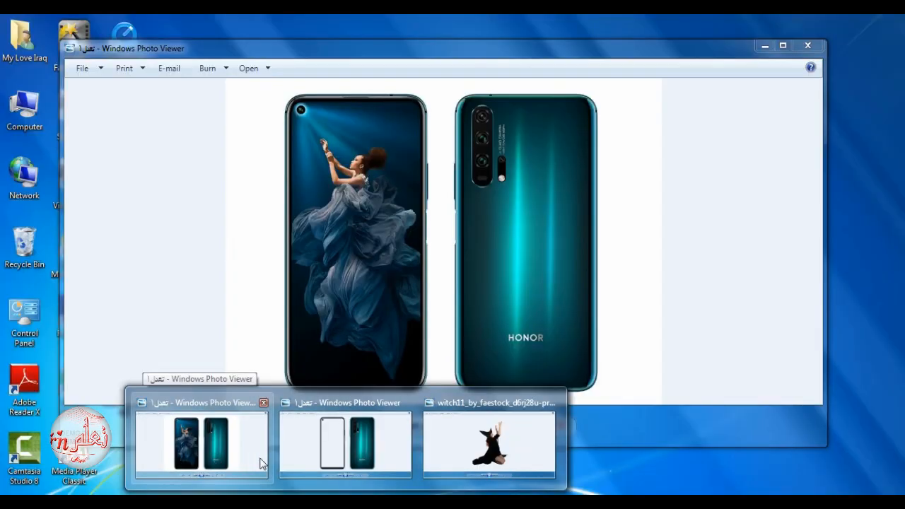
mouse_move(320, 464)
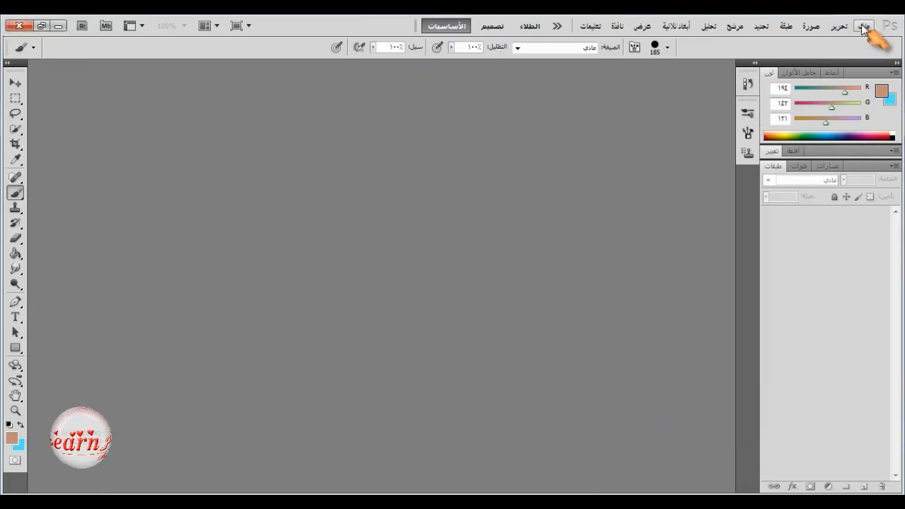
Create a white 4128 × 2322 pixel RGB document at 28.346 pixels/cm and duplicate its background layer
click(863, 27)
click(862, 35)
double_click(495, 186)
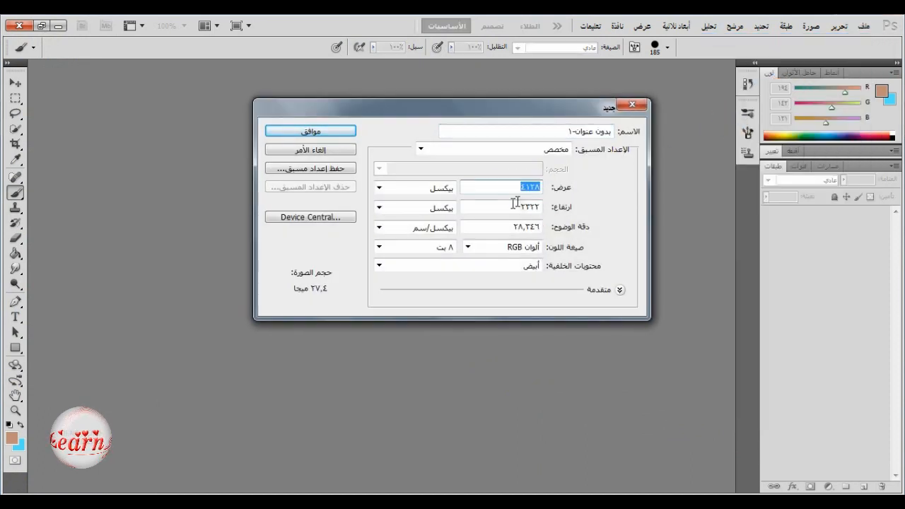
double_click(515, 206)
click(311, 133)
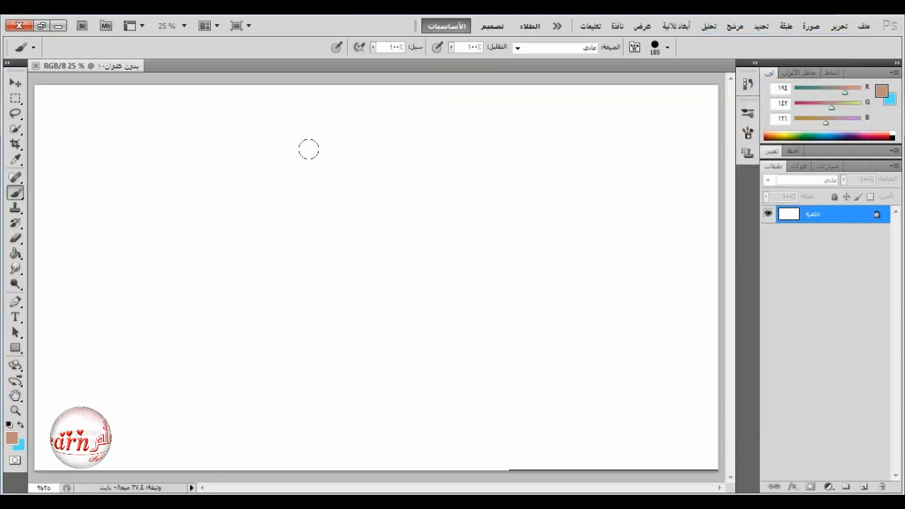
scroll(311, 152, down, 1)
drag(829, 225, 864, 488)
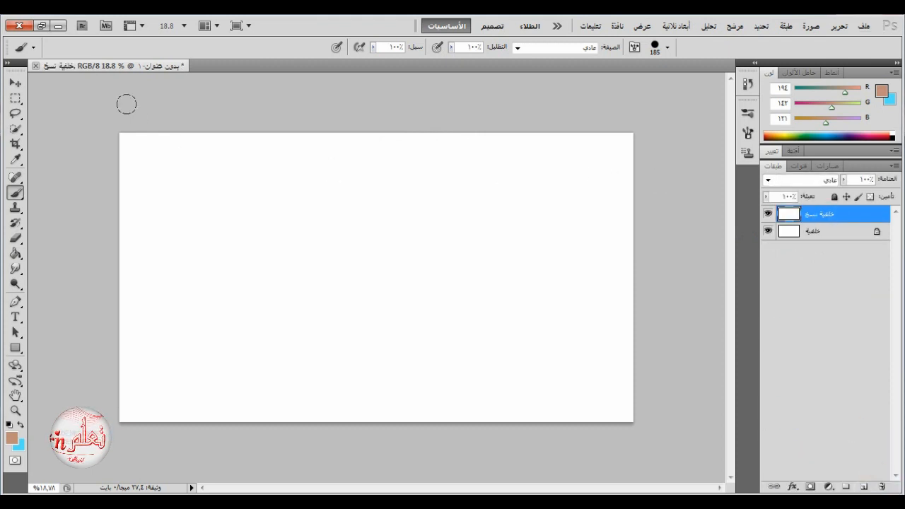
Open the original HONOR phone JPG and its version with an empty screen from Windows Photo Viewer in Adobe Photoshop CS5
click(14, 84)
click(250, 455)
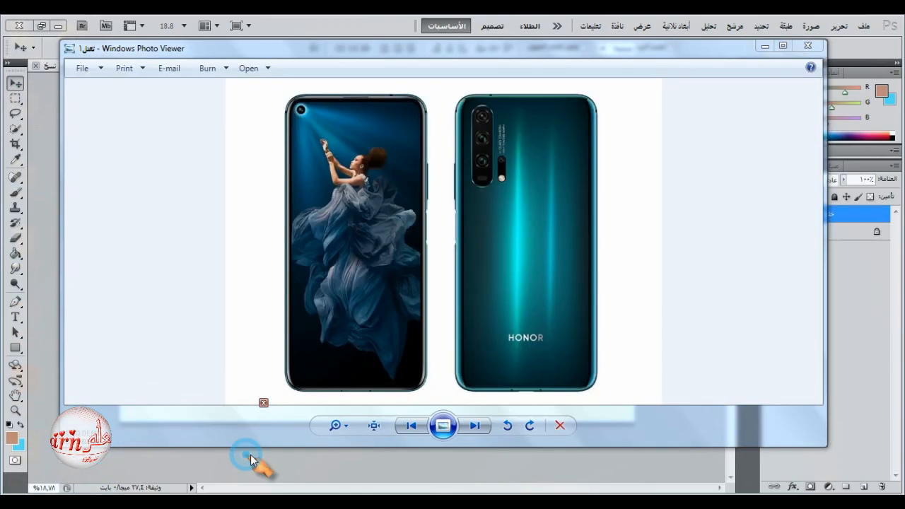
right_click(408, 311)
mouse_move(452, 319)
click(570, 348)
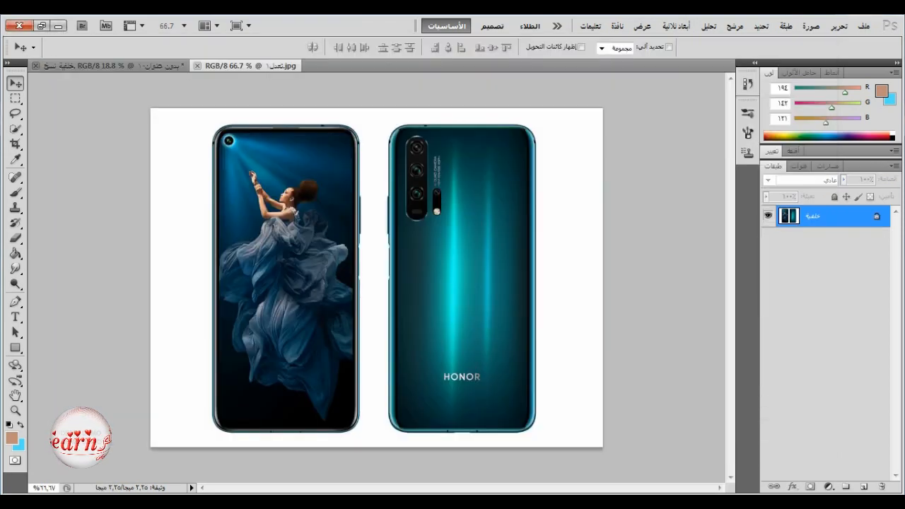
click(355, 461)
right_click(443, 286)
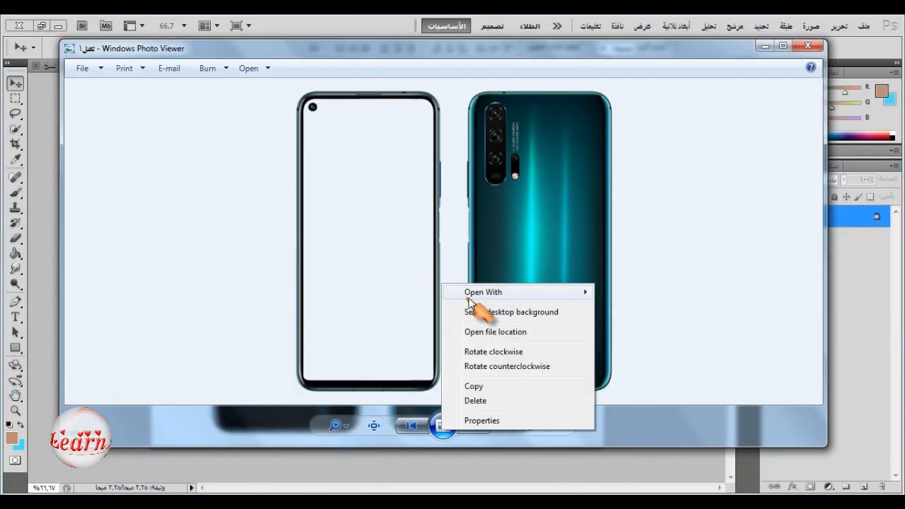
mouse_move(495, 293)
click(620, 322)
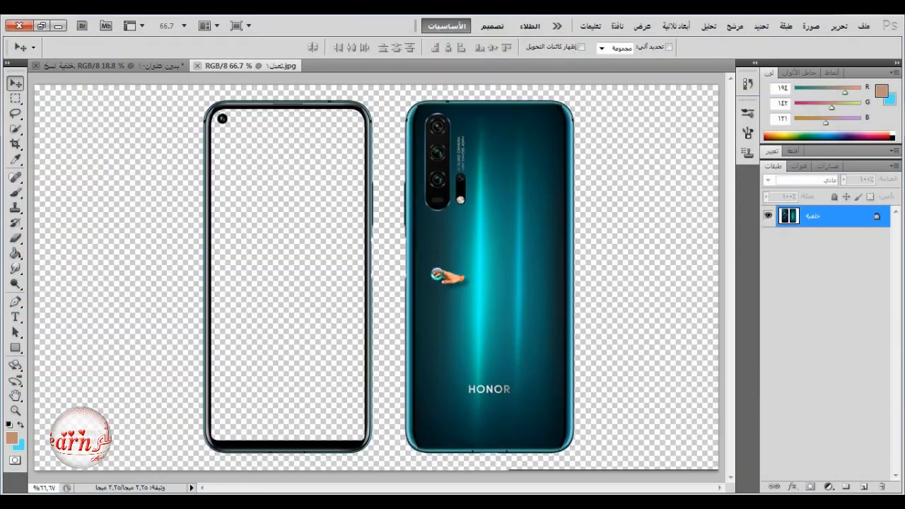
Trace the front phone's screen in the JPG with the Pen tool, going around the camera hole, and convert the path into a selection
click(253, 68)
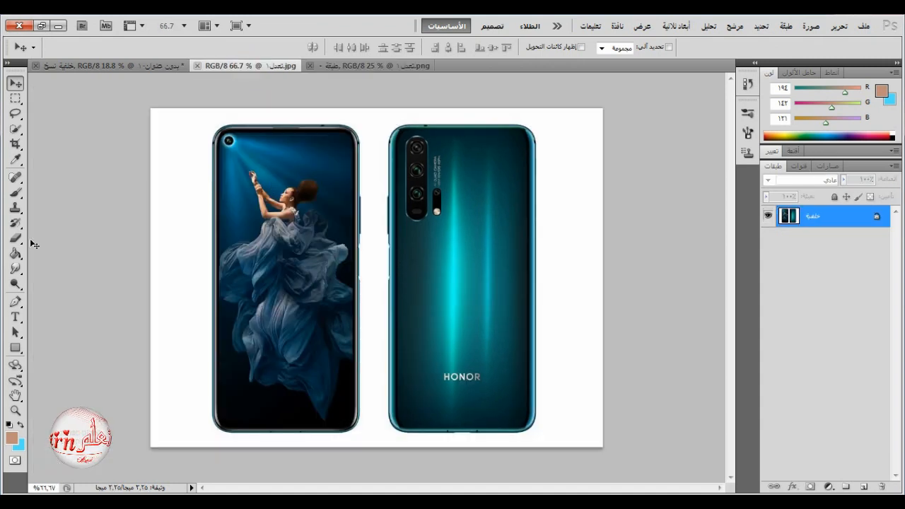
click(15, 302)
click(228, 140)
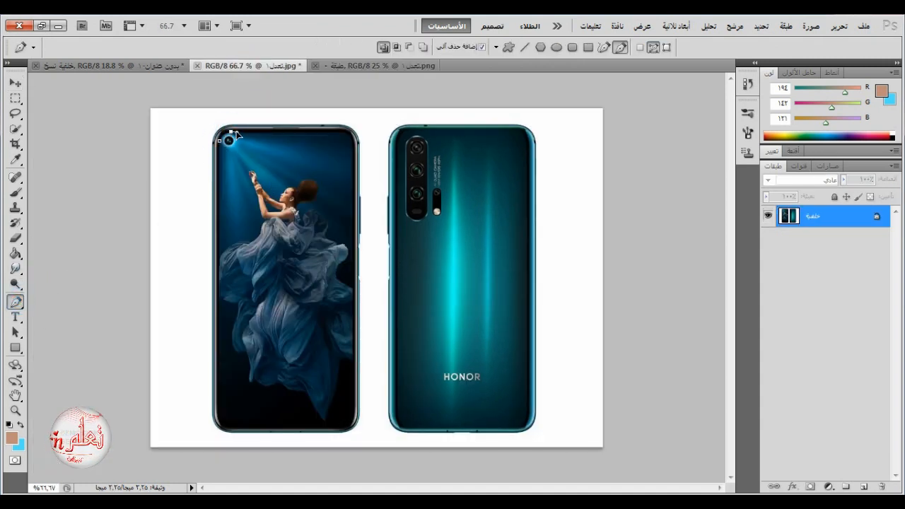
click(262, 131)
click(332, 131)
click(348, 132)
click(354, 420)
click(339, 429)
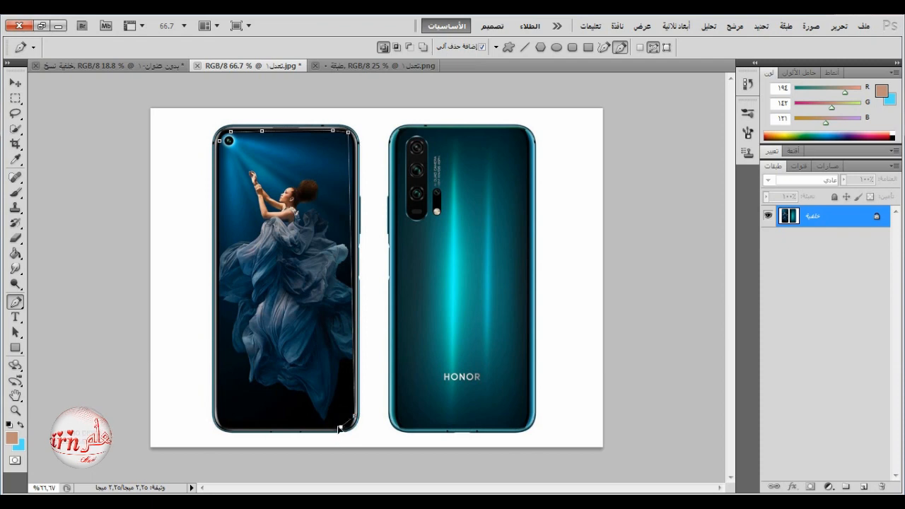
click(229, 140)
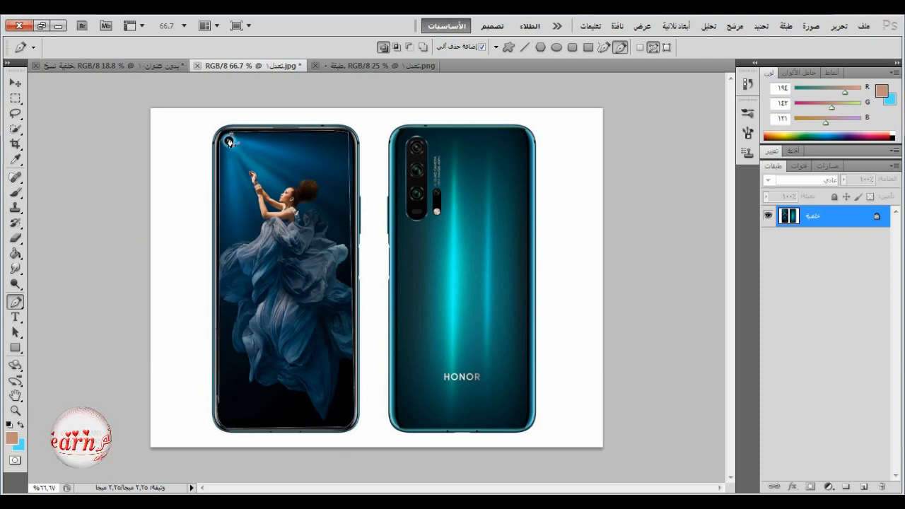
right_click(252, 181)
click(226, 253)
Duplicate the JPG's background layer, hide the original, mask the duplicate with the selection and invert the mask to cut out the screen
drag(853, 217, 864, 487)
click(768, 237)
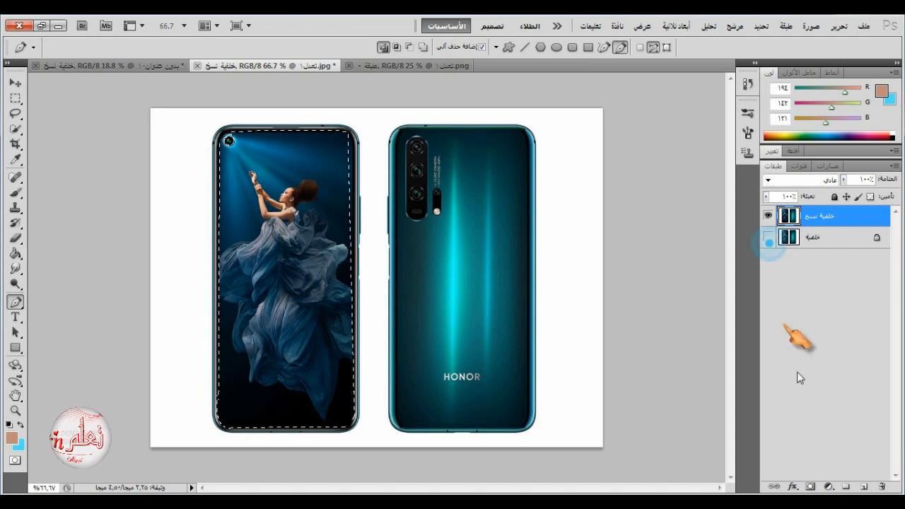
click(810, 487)
click(811, 25)
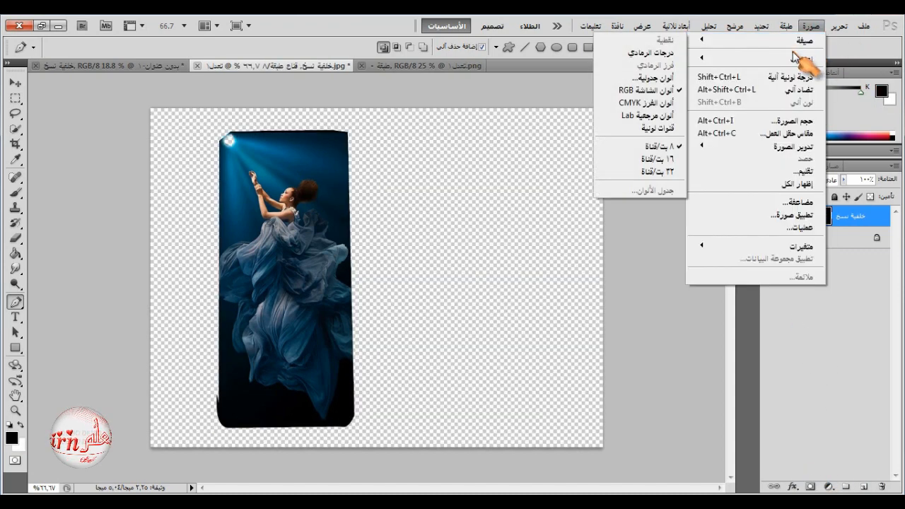
mouse_move(803, 60)
click(570, 196)
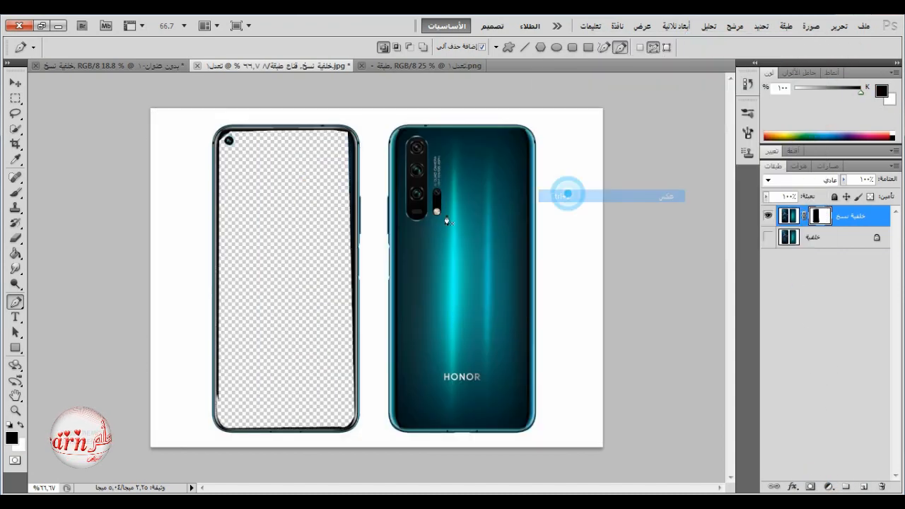
Compare the cutout with the transparent PNG and close the edited JPG without saving
click(411, 67)
click(212, 66)
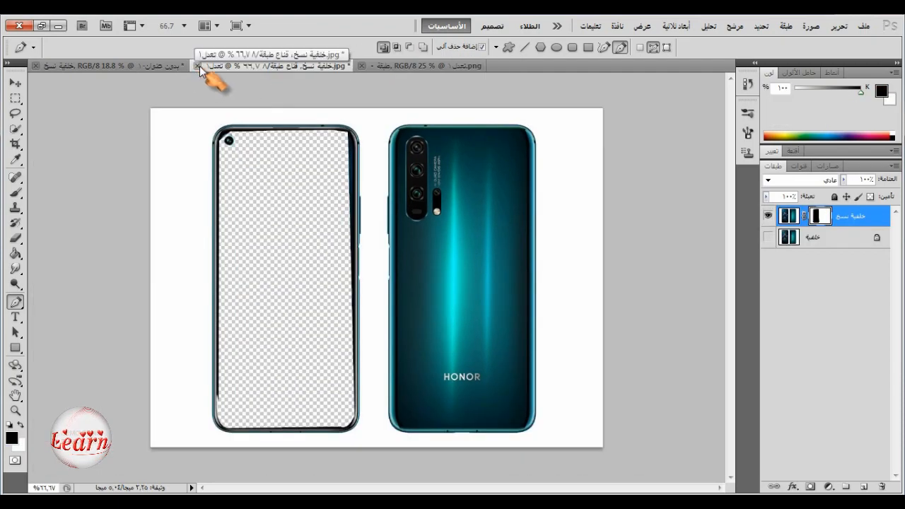
click(198, 66)
click(441, 216)
Copy the phone layer from the transparent PNG into the untitled document and hide both white background layers
click(15, 83)
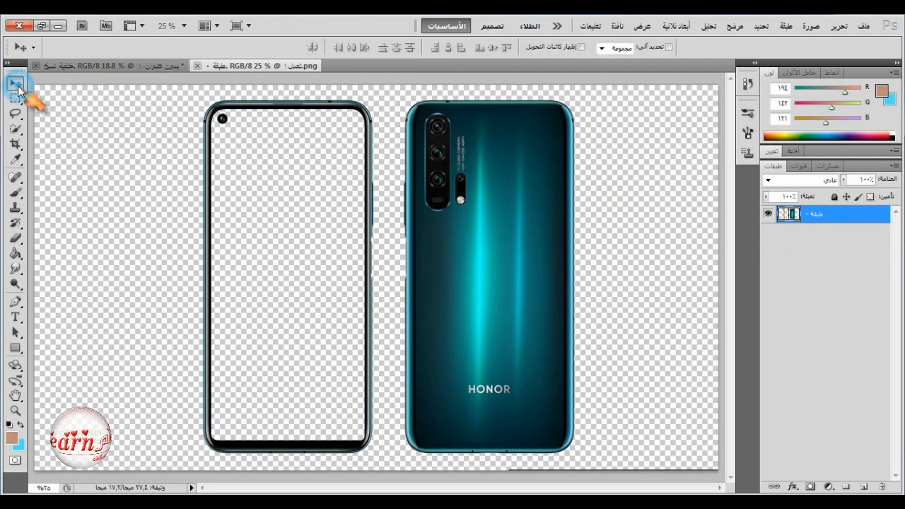
click(130, 67)
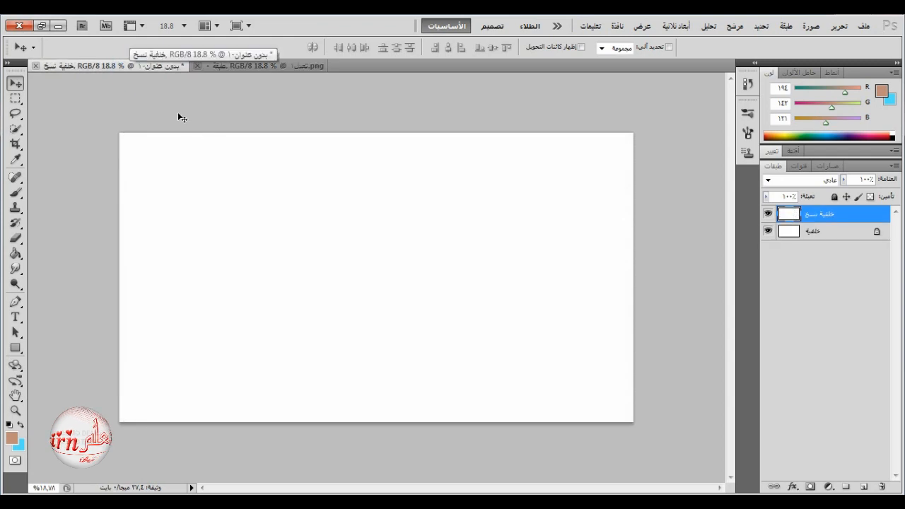
click(256, 68)
drag(350, 217, 307, 240)
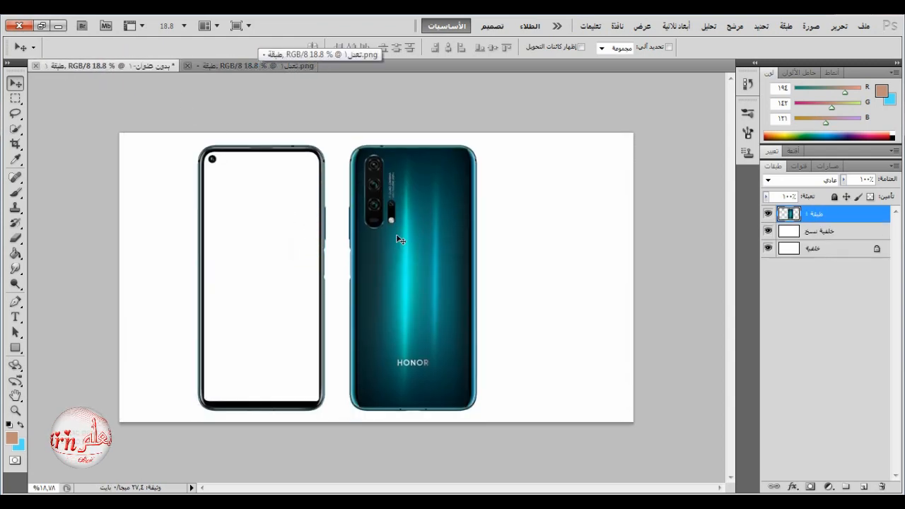
click(770, 248)
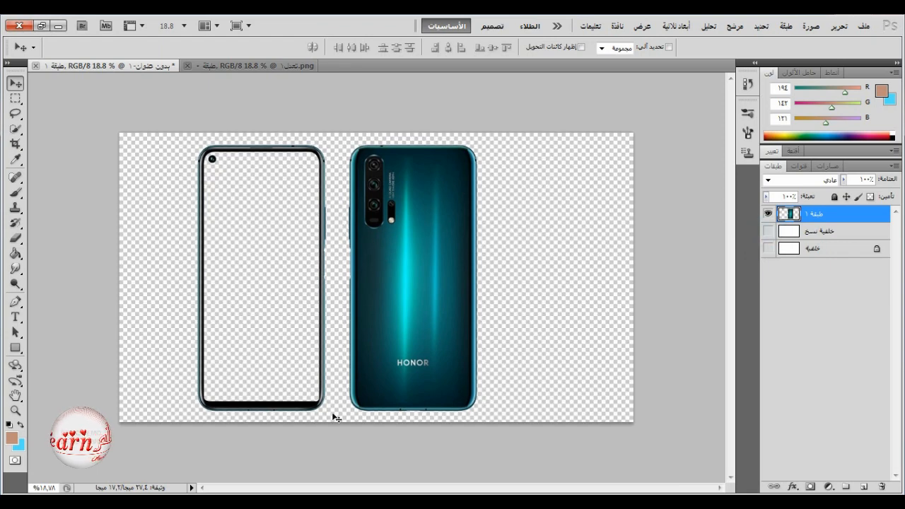
Open the original phone JPG from Windows Photo Viewer in Adobe Photoshop CS5 again and close the transparent PNG document
mouse_move(349, 494)
click(357, 435)
right_click(441, 287)
mouse_move(487, 296)
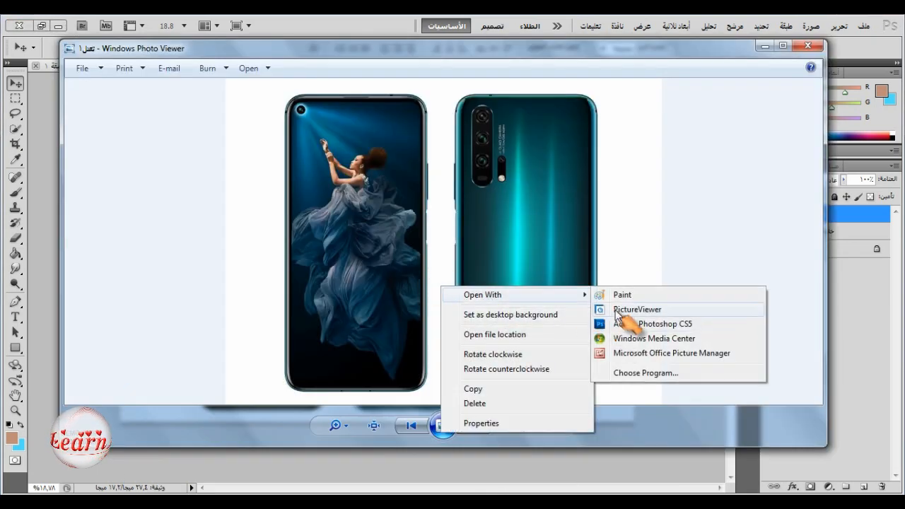
click(623, 325)
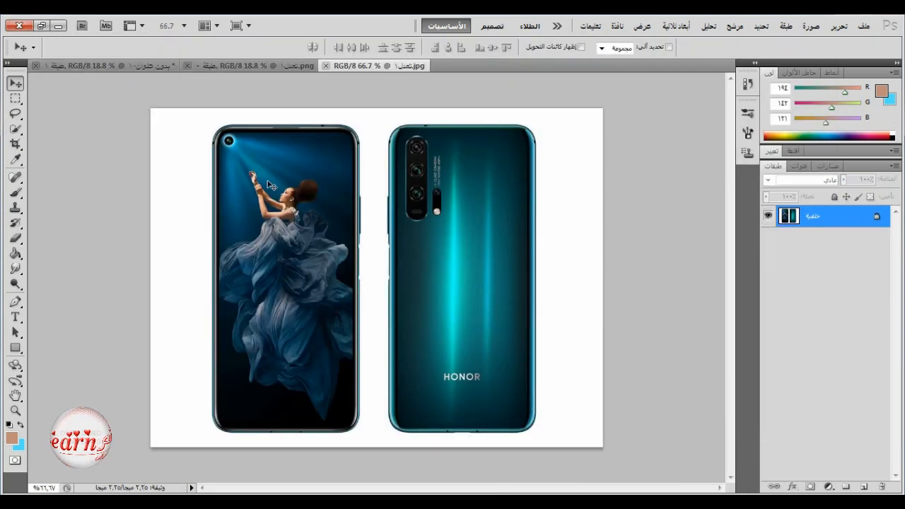
click(253, 66)
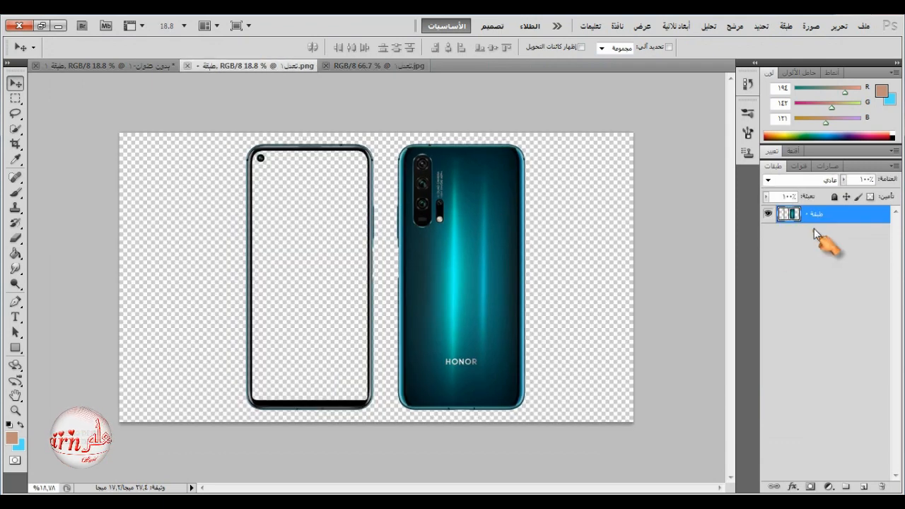
drag(815, 228, 188, 64)
click(188, 64)
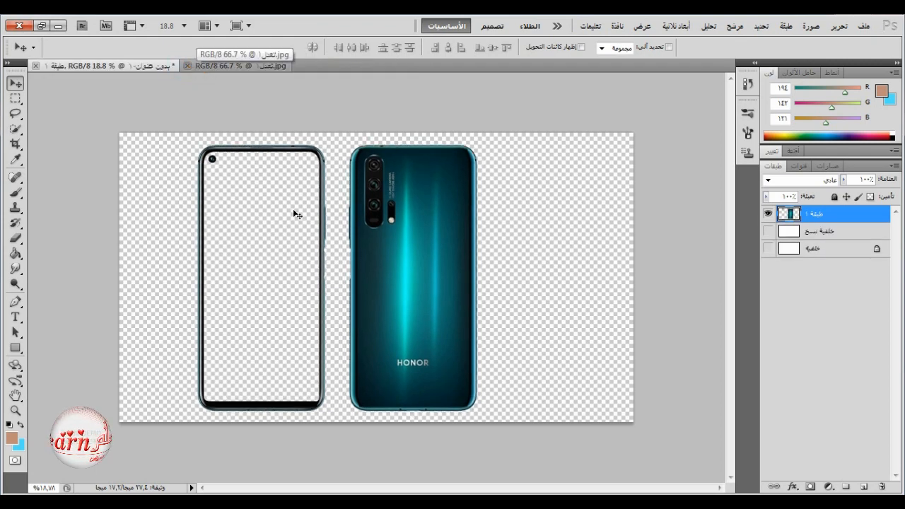
Duplicate the phone layer in the untitled document, then select the white background copy layer and make it visible
drag(823, 215, 863, 487)
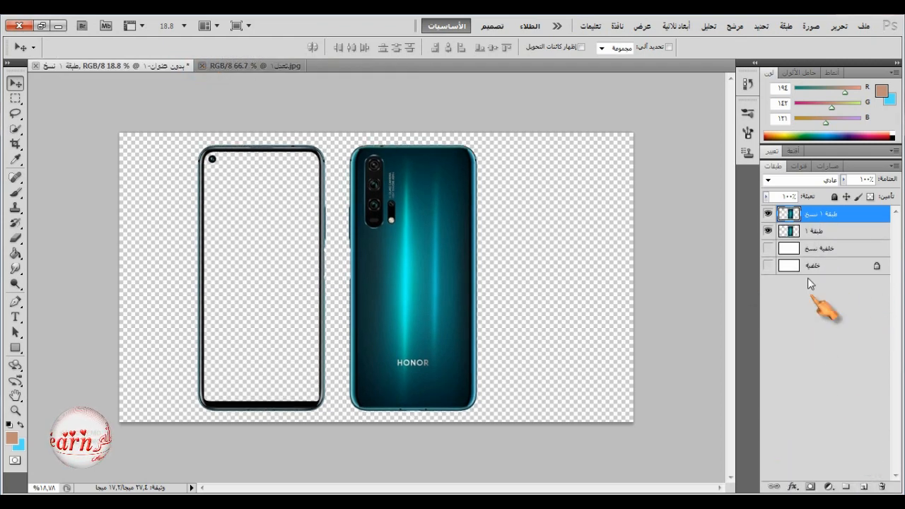
click(801, 233)
click(806, 249)
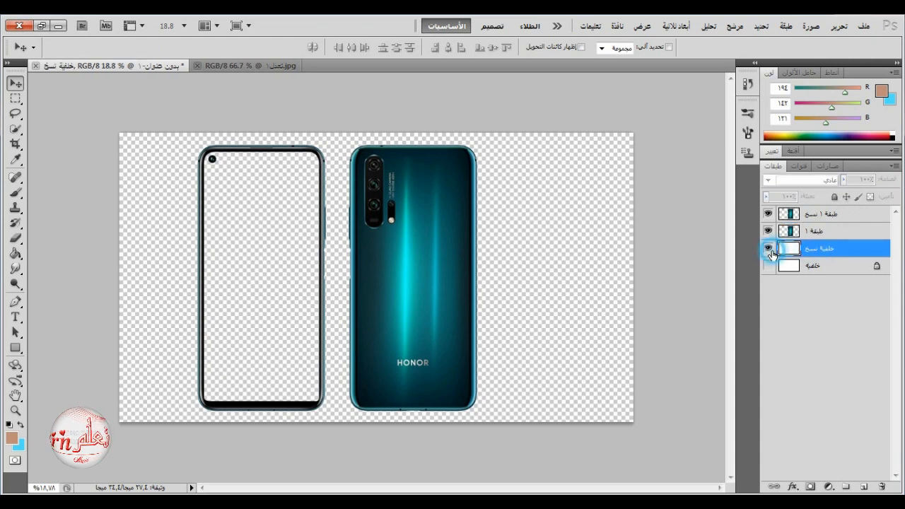
click(769, 249)
Sample the dark blue RGB 1, 66, 98 from the upper phone screen in the JPG as foreground colour and swap it to the background
click(250, 64)
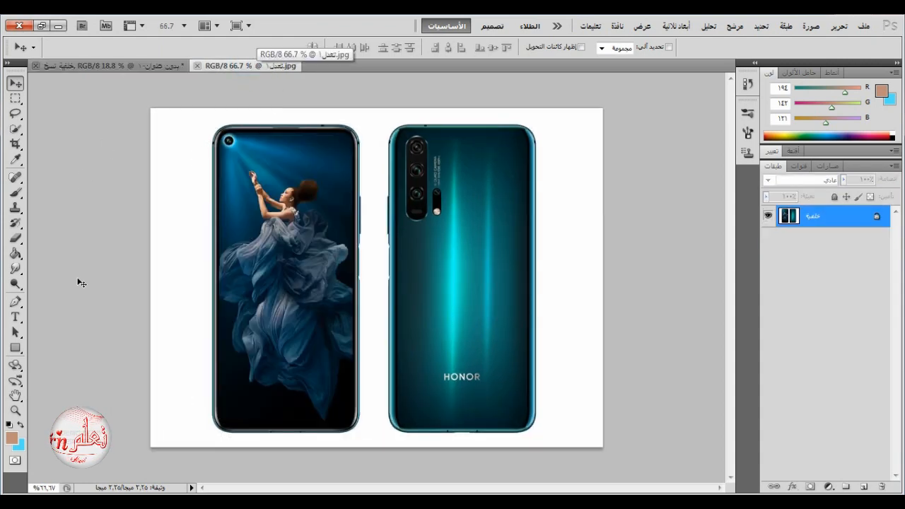
click(12, 437)
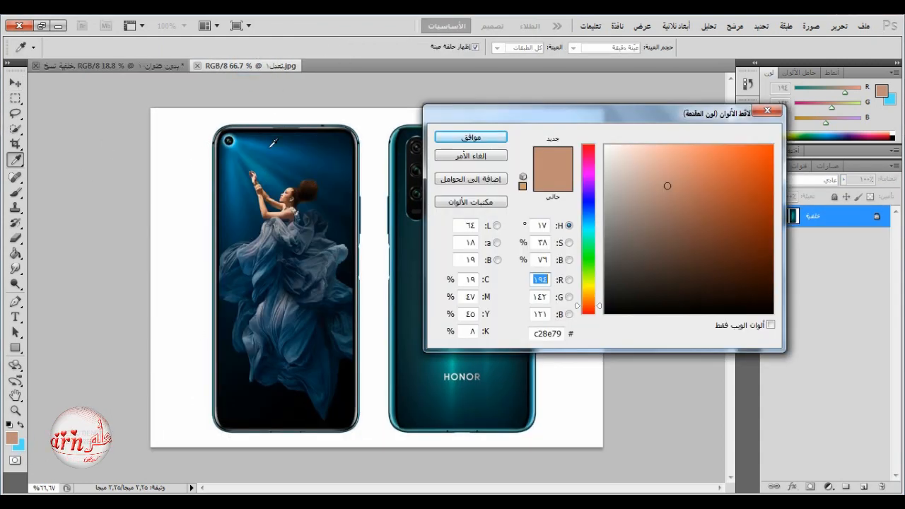
click(266, 146)
click(280, 140)
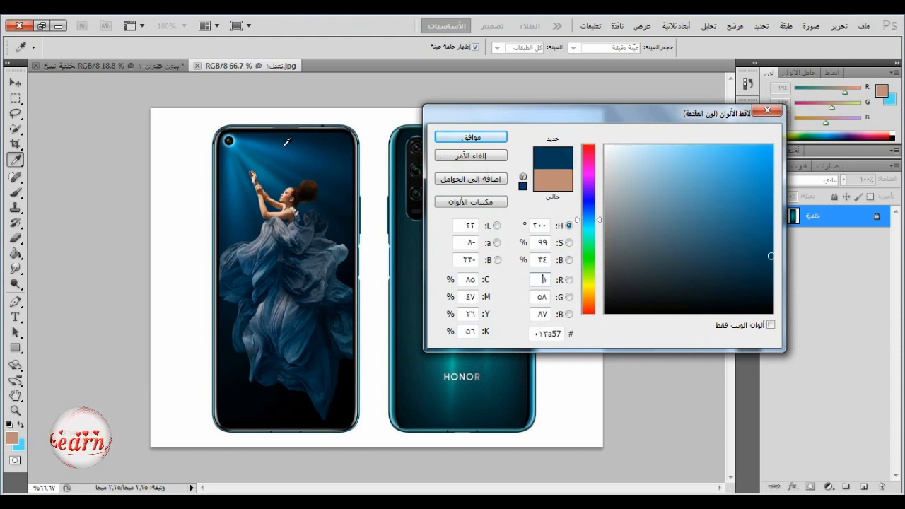
click(468, 137)
click(20, 425)
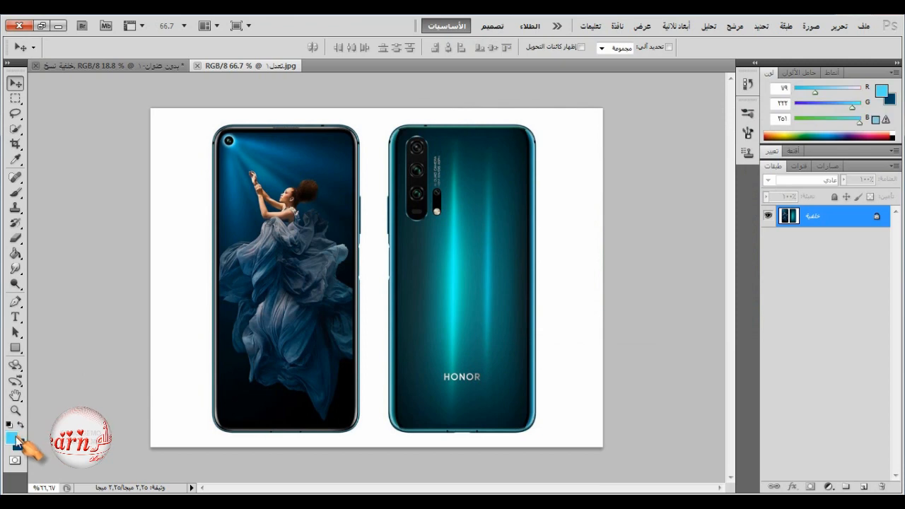
Set the foreground colour to near-black navy #051827 sampled from the JPG phone's upper area and swap the foreground and background colours
click(12, 437)
click(359, 132)
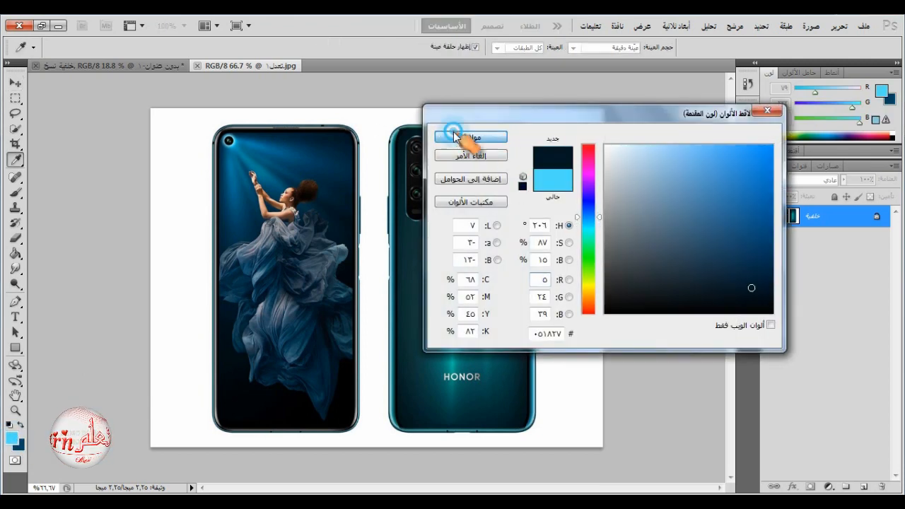
click(469, 137)
key(v)
click(21, 424)
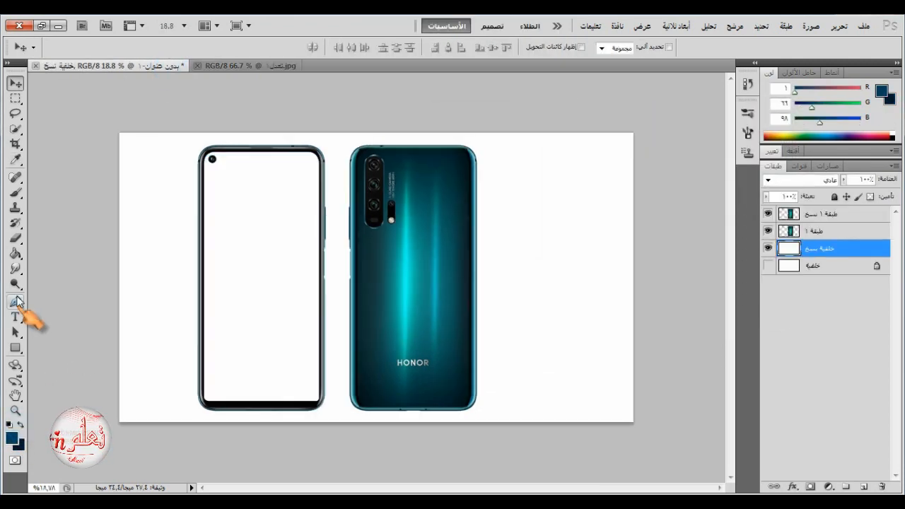
Load the phone layer's outline as a selection and invert it so the area outside the phones is selected
right_click(17, 253)
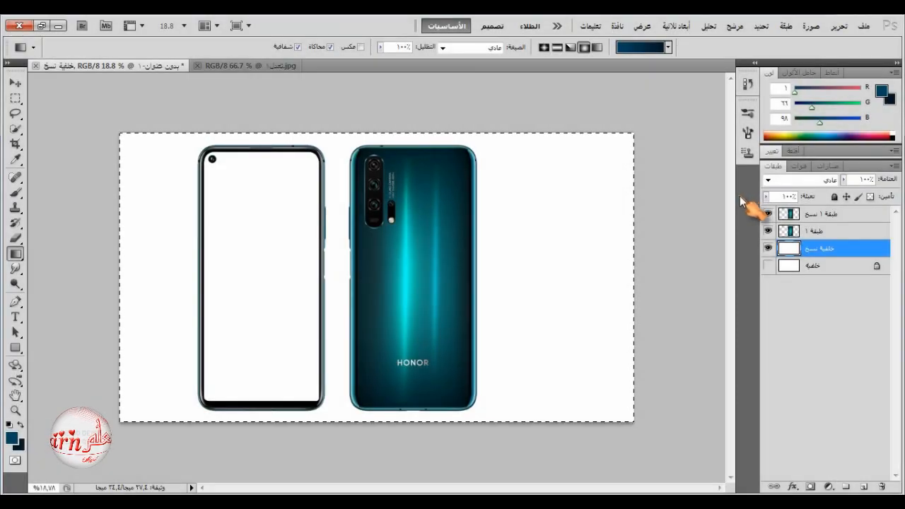
ctrl+click(790, 232)
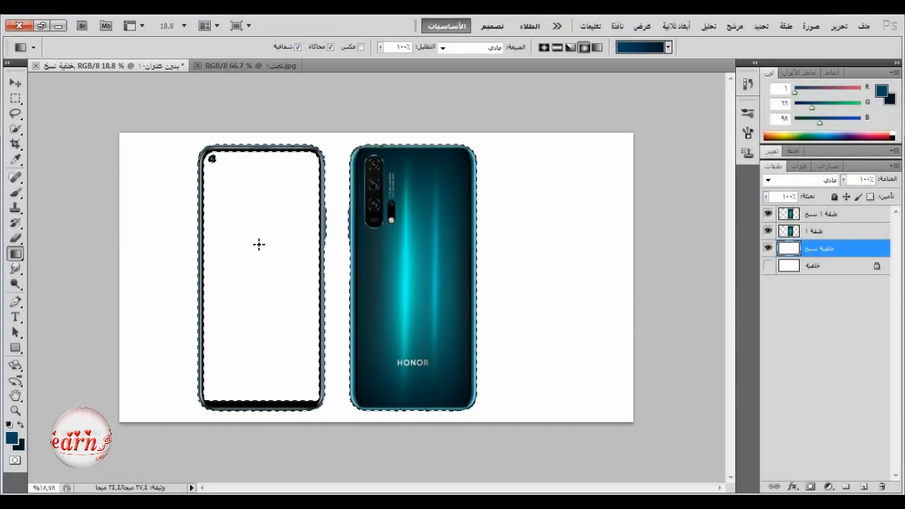
click(15, 83)
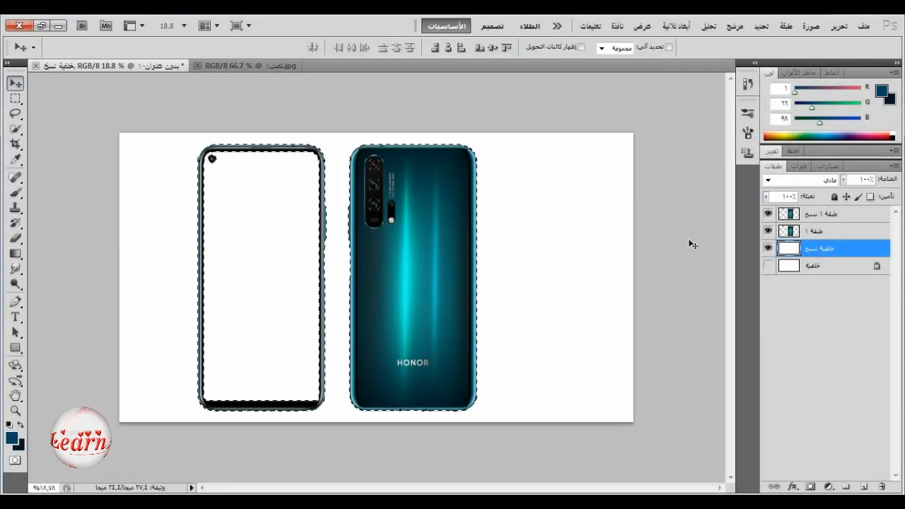
ctrl+click(790, 232)
key(m)
right_click(228, 249)
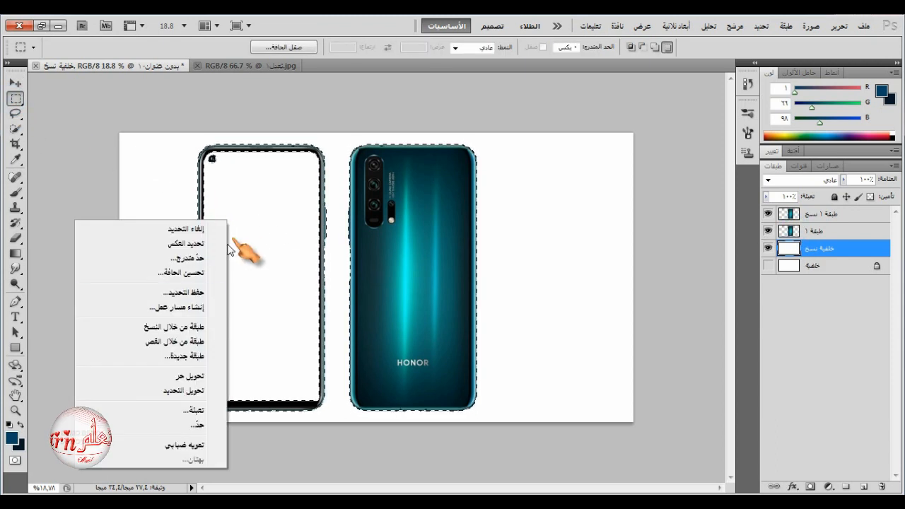
click(193, 244)
Fill the selection on the white background copy with a dark-blue-to-navy radial gradient from the front phone's screen centre to above its upper-right corner
key(g)
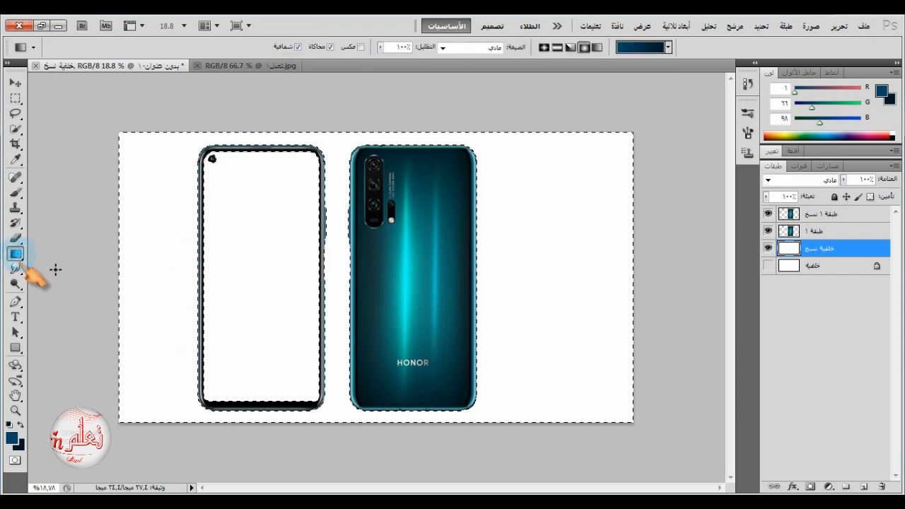
drag(255, 269, 301, 187)
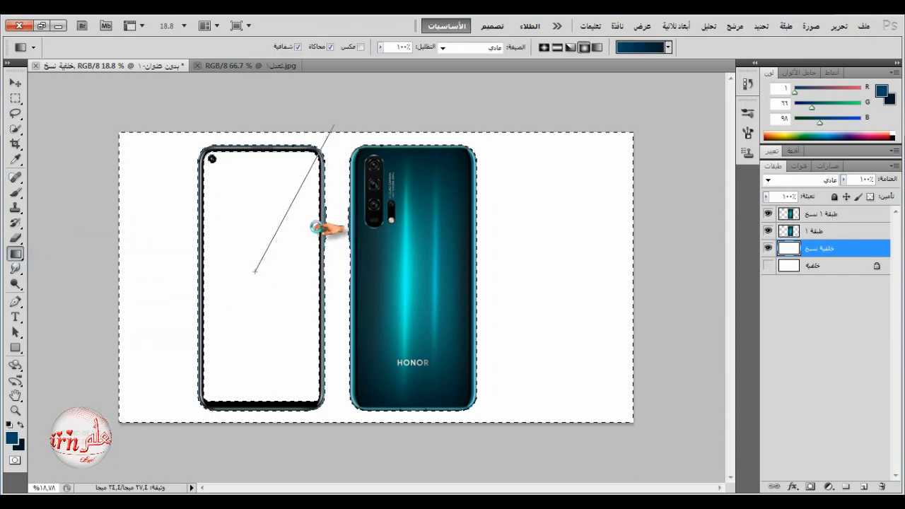
drag(334, 125, 333, 125)
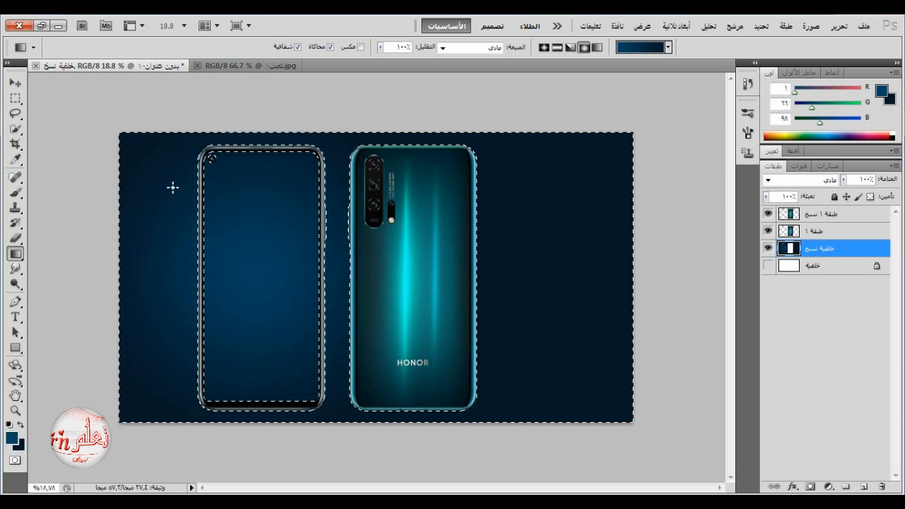
Hide both phone layers and clear the selection
click(16, 98)
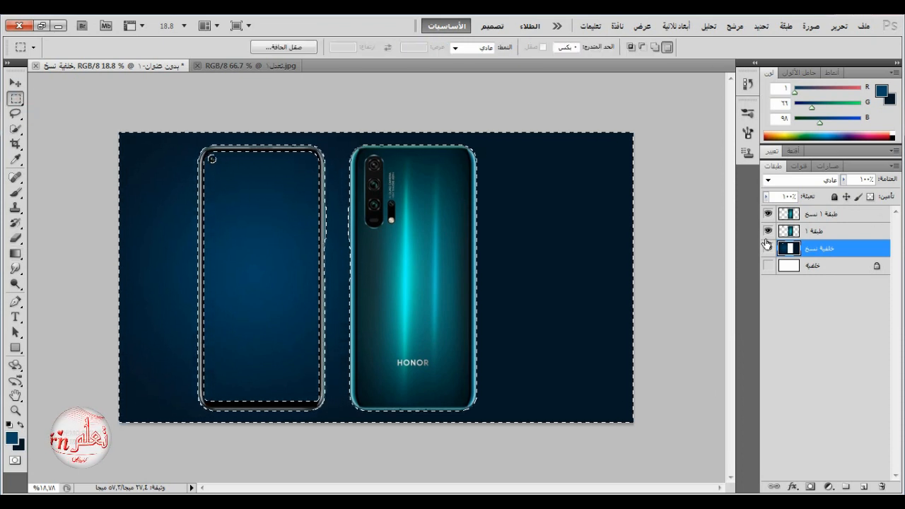
drag(768, 232, 768, 215)
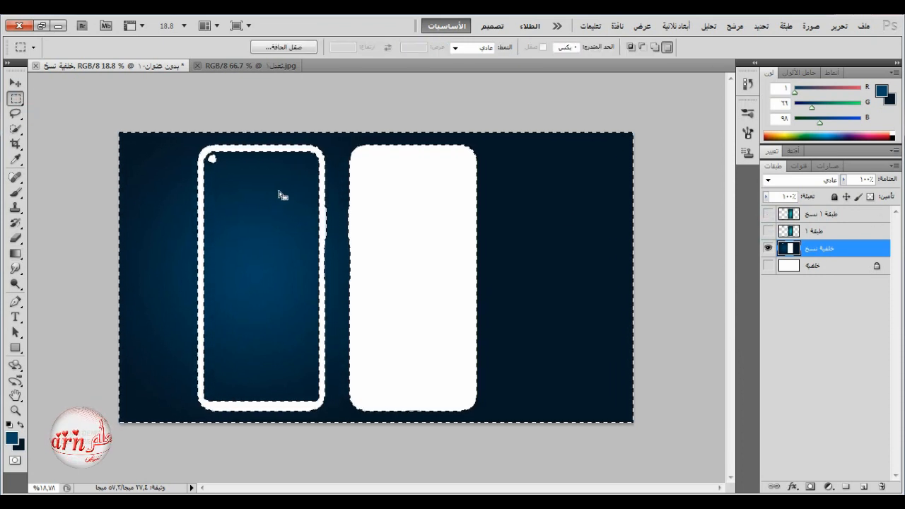
key(ctrl+d)
scroll(201, 179, up, 1)
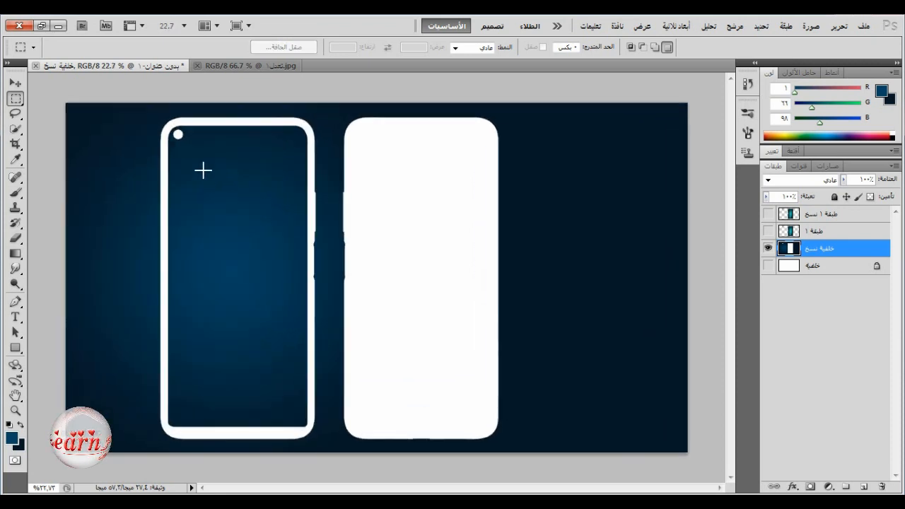
Trace a closed Pen path along the front phone's white frame with angled corners and convert it into a new selection
click(15, 302)
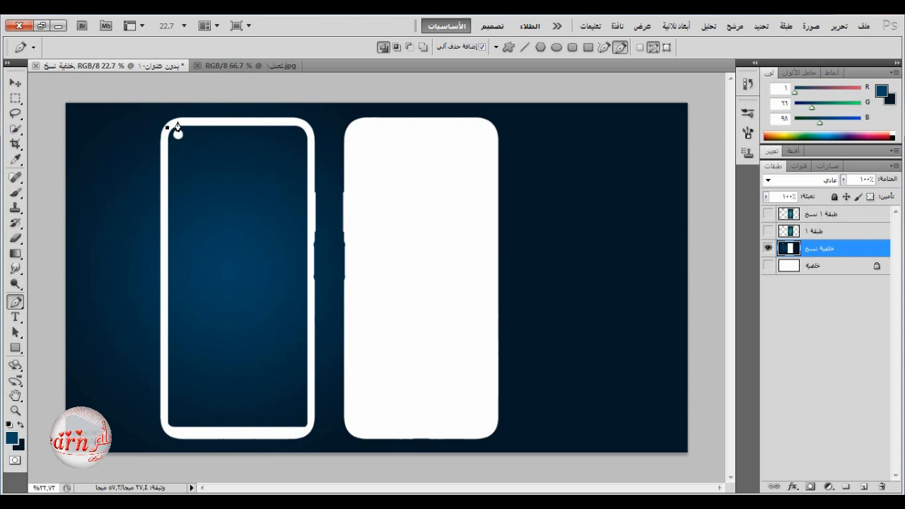
click(296, 122)
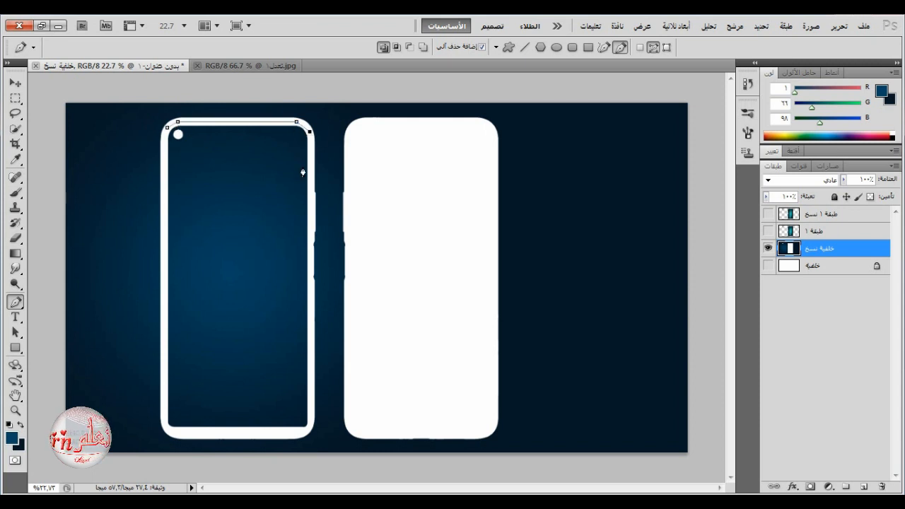
click(311, 421)
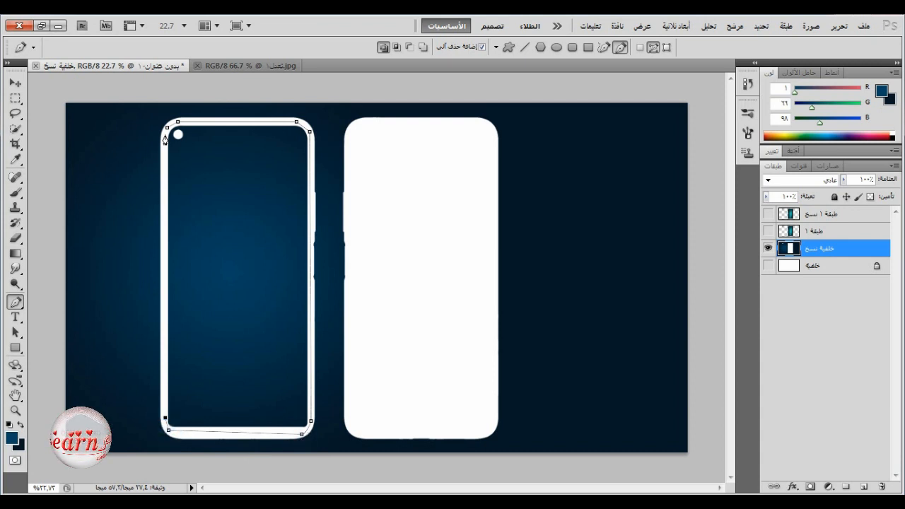
right_click(212, 166)
click(181, 212)
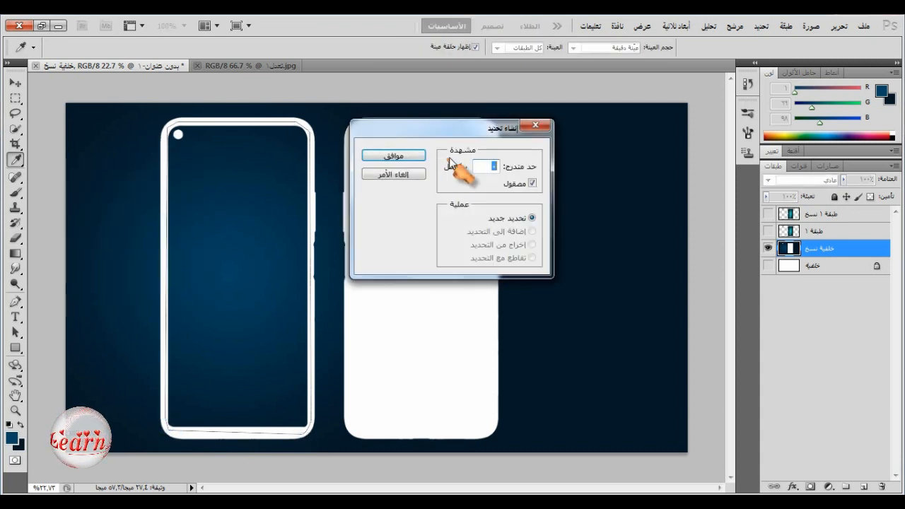
click(414, 157)
scroll(416, 163, down, 1)
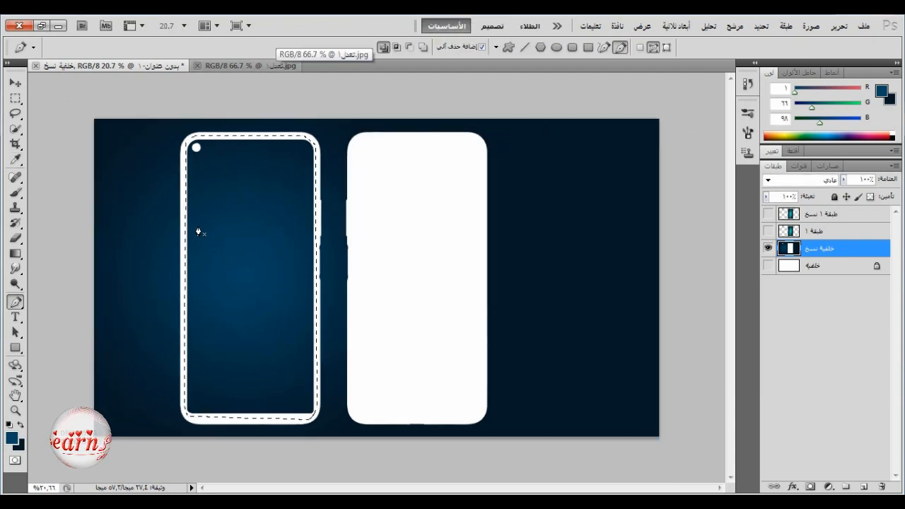
Mask the gradient layer to the selection and show both phone layers again, selecting the lower one
click(811, 487)
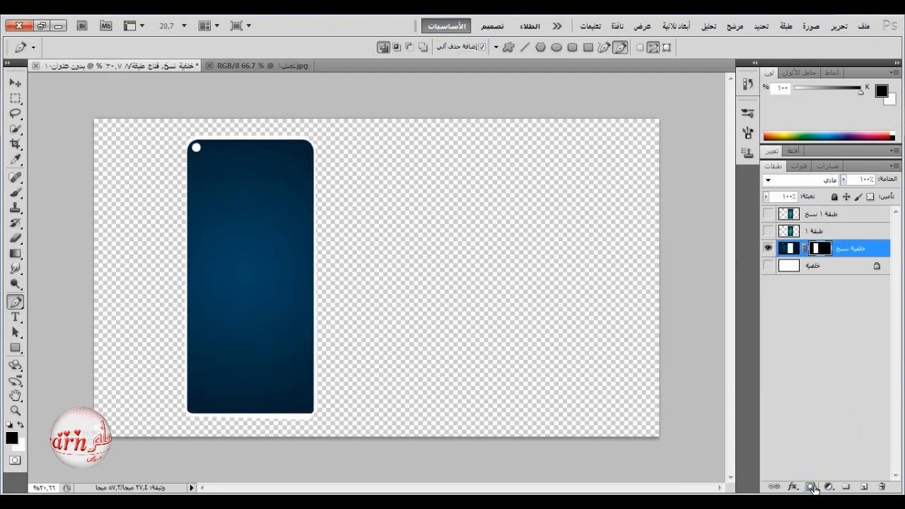
click(768, 231)
click(814, 233)
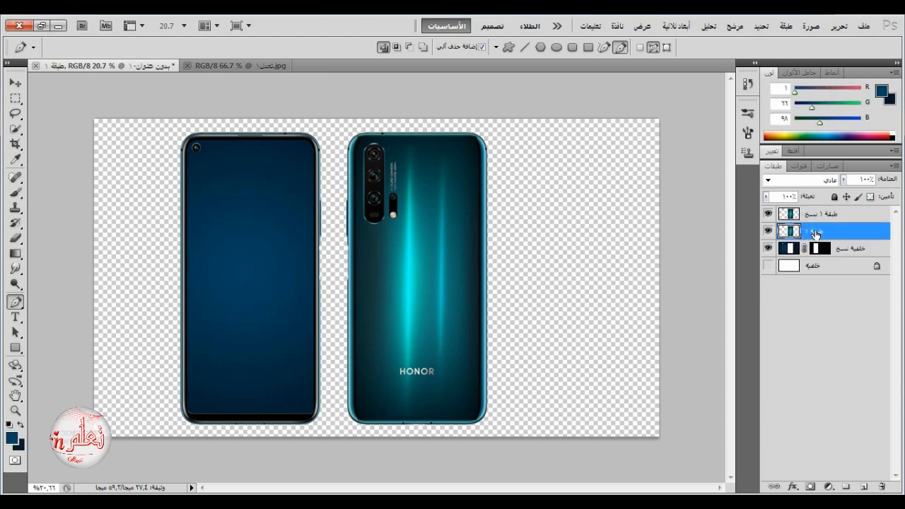
Create a new empty layer directly above the lower phone layer
scroll(212, 163, up, 2)
scroll(234, 168, up, 1)
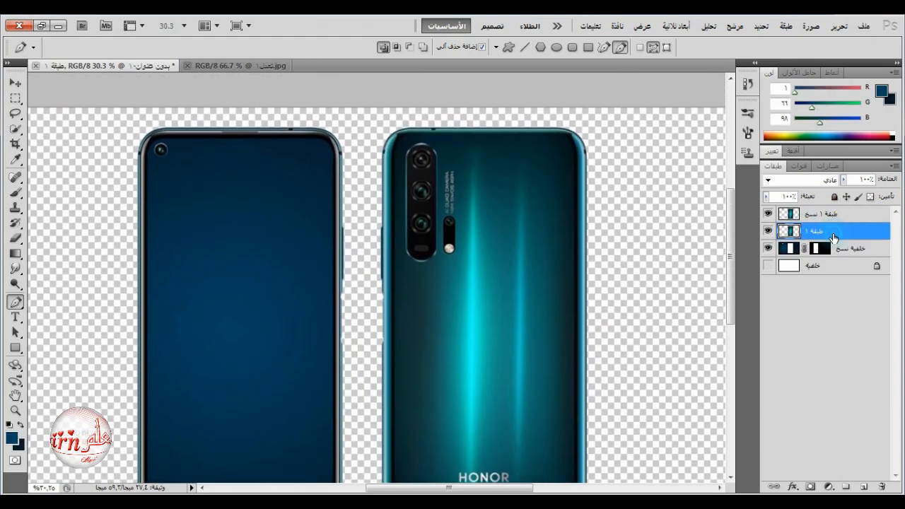
click(864, 487)
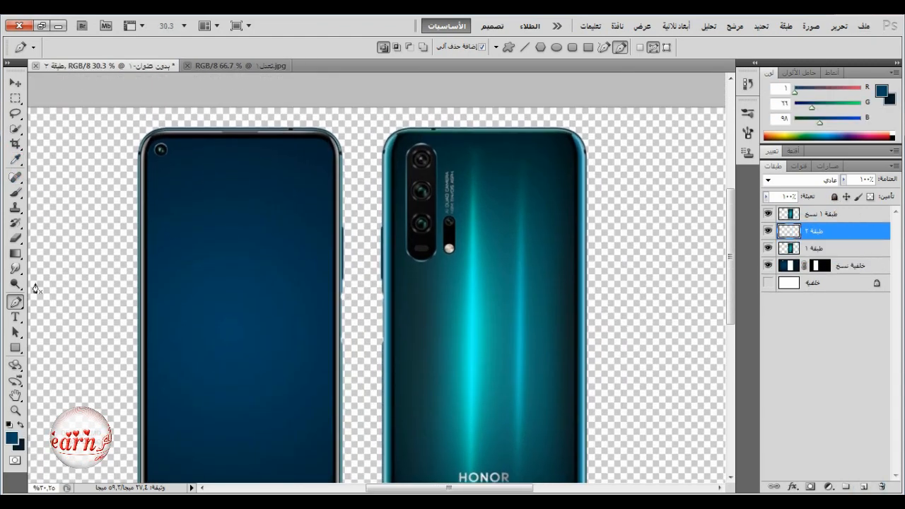
Set the foreground colour to light blue with hex code 4fdefb
click(15, 160)
click(11, 439)
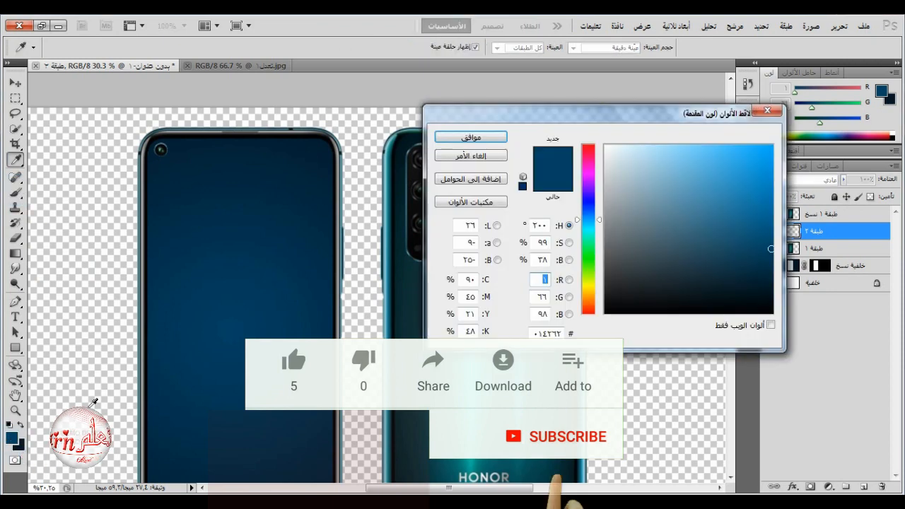
click(546, 333)
right_click(546, 333)
click(590, 208)
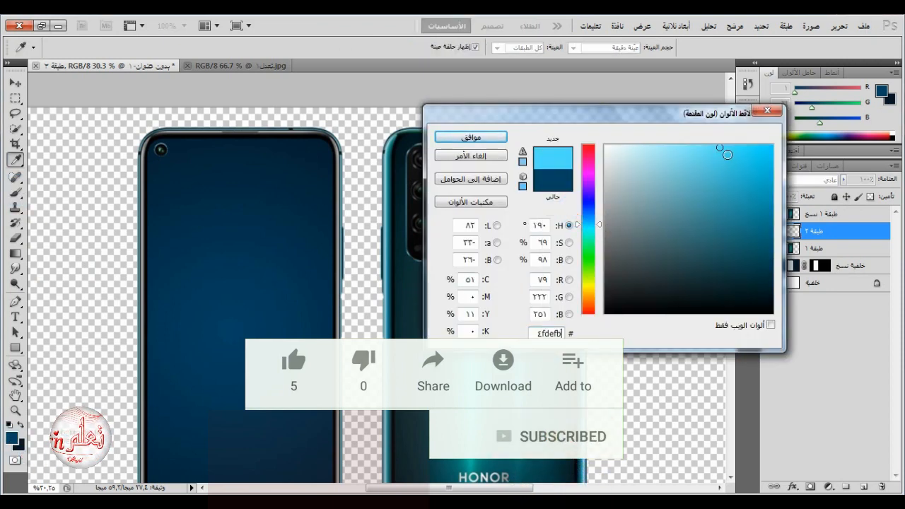
click(471, 136)
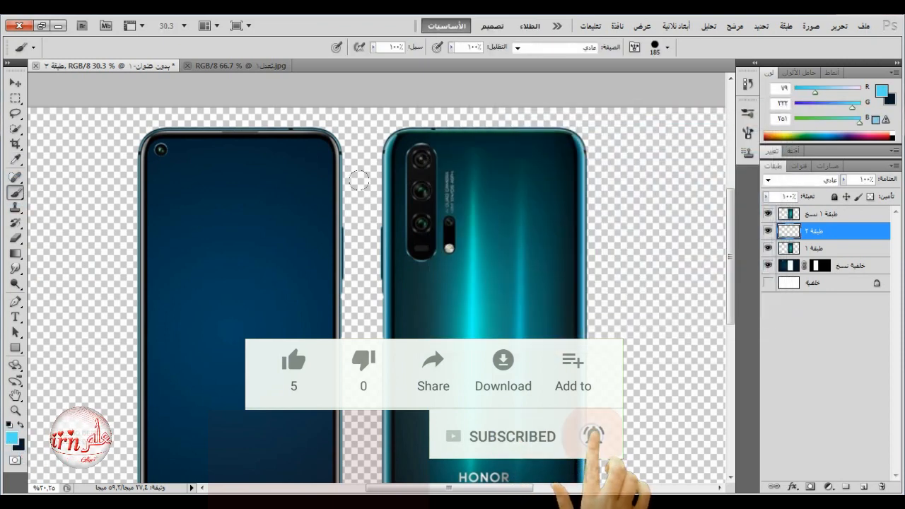
Paint one dab over the front phone's camera hole with an 83 px brush at 100% hardness
key(b)
scroll(164, 149, up, 3)
right_click(216, 156)
drag(283, 180, 327, 180)
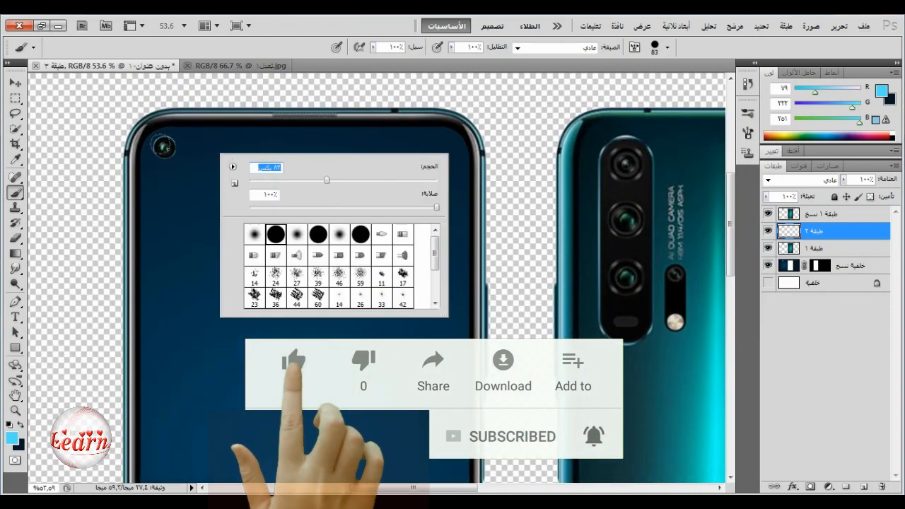
click(164, 147)
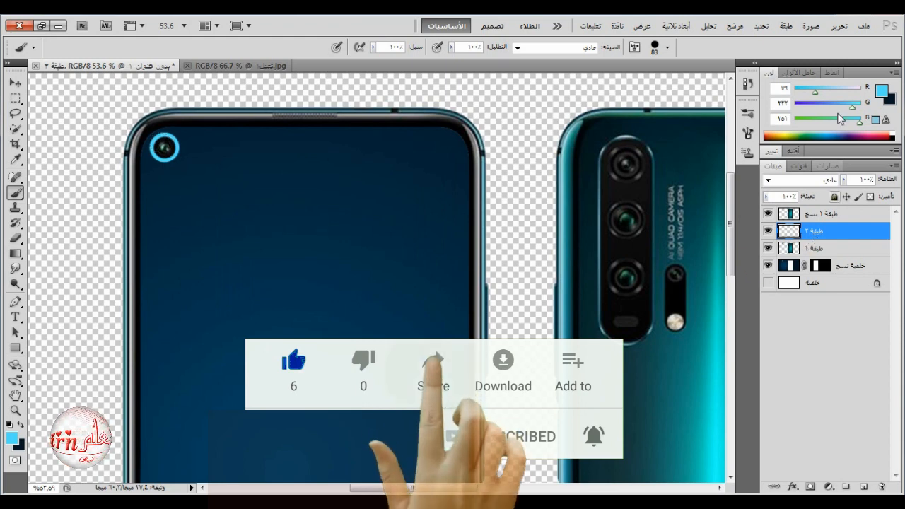
Apply a Gaussian Blur of 6.3 pixels to the camera ring and set its layer's blending mode to Linear Dodge (Add)
click(736, 26)
mouse_move(727, 172)
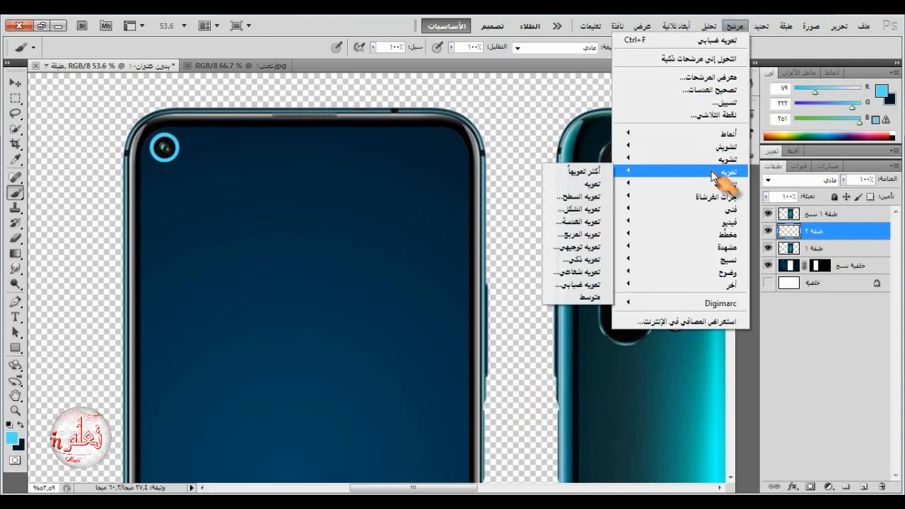
click(590, 285)
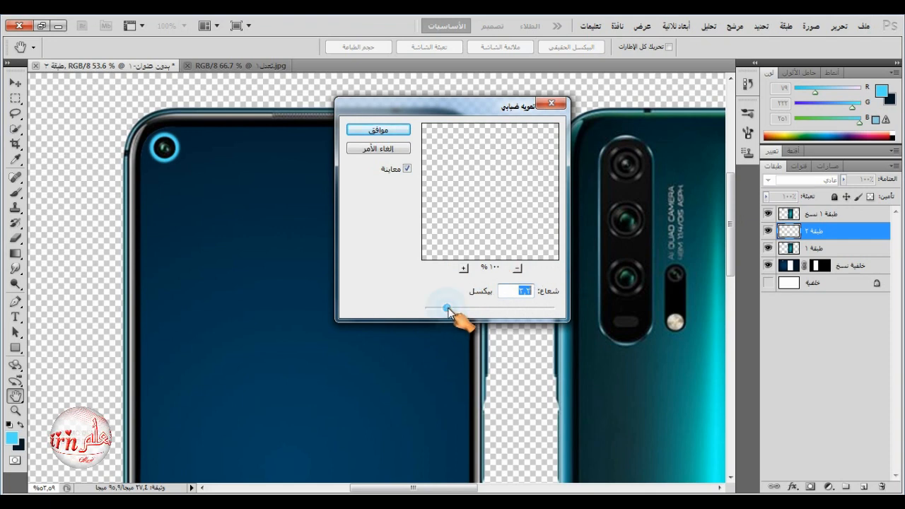
drag(460, 311, 466, 314)
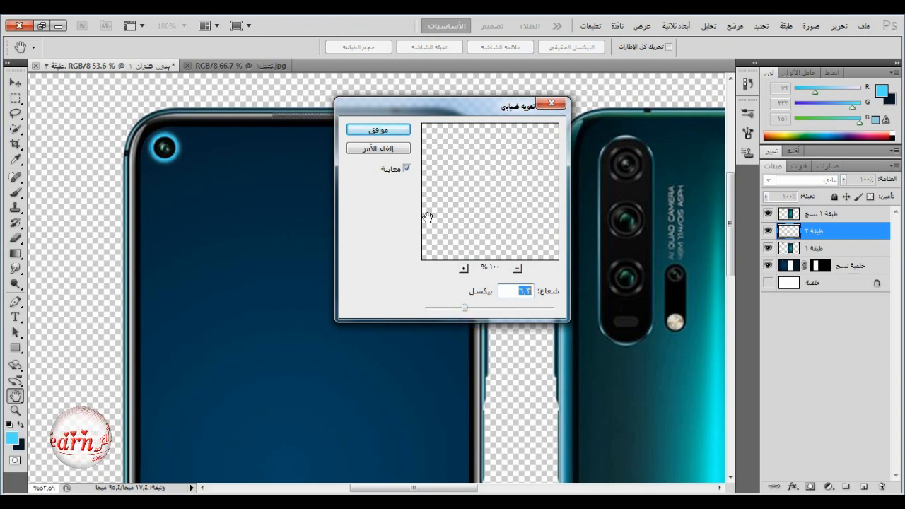
click(382, 129)
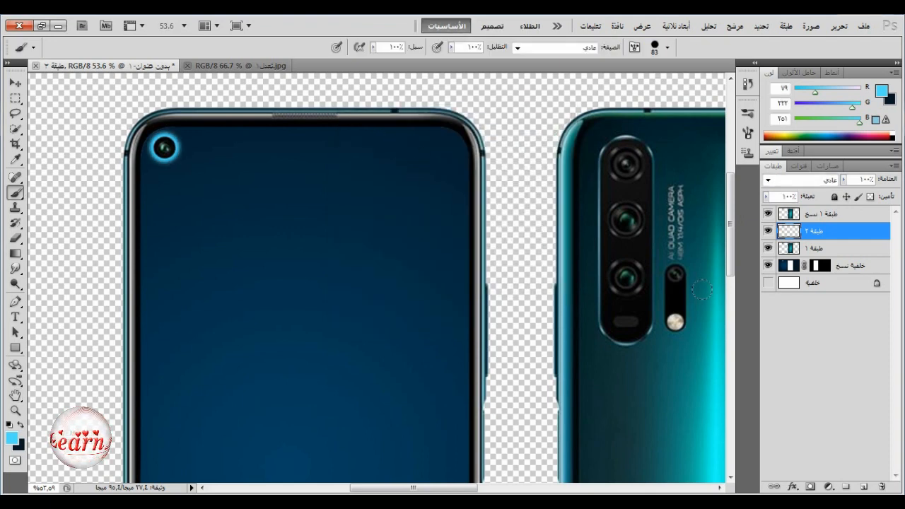
click(806, 181)
click(803, 150)
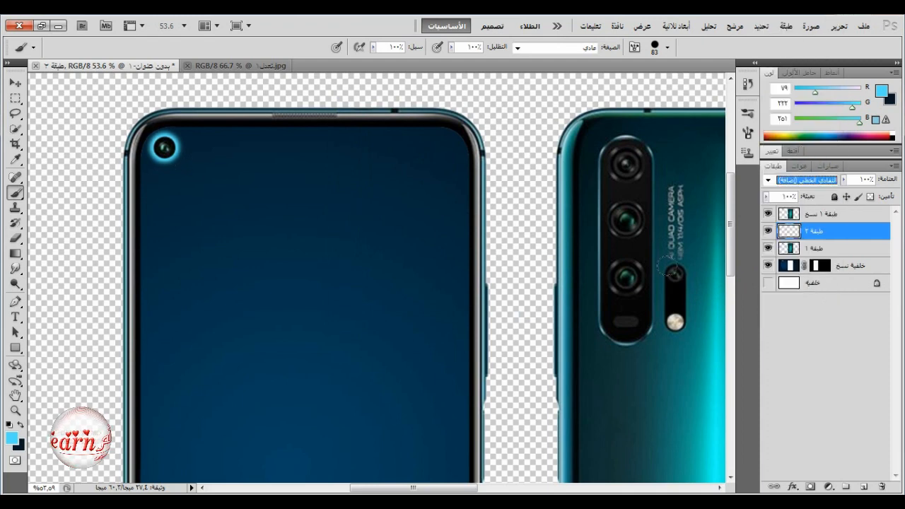
Add another new layer with Normal blending above the camera glow layer
click(865, 487)
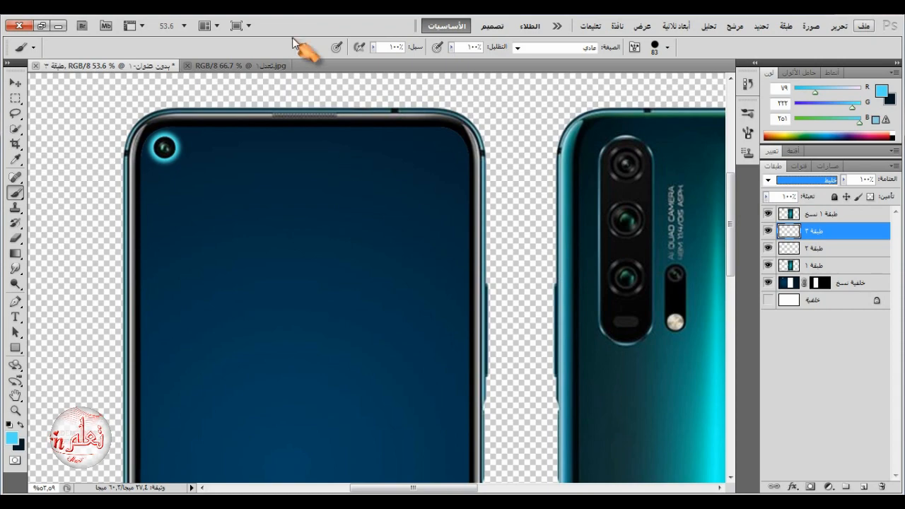
click(776, 233)
Replace the current brushes with the فرش العشب set and choose its 985 px brush
right_click(215, 153)
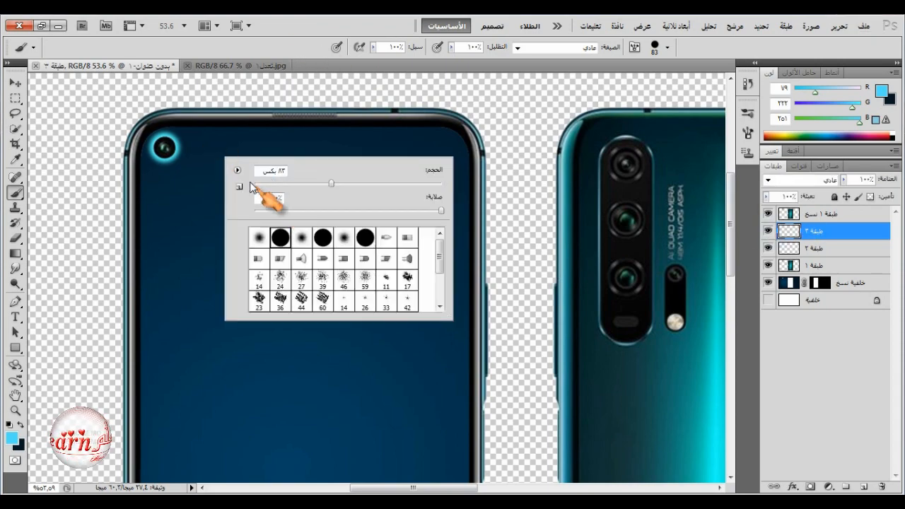
click(237, 170)
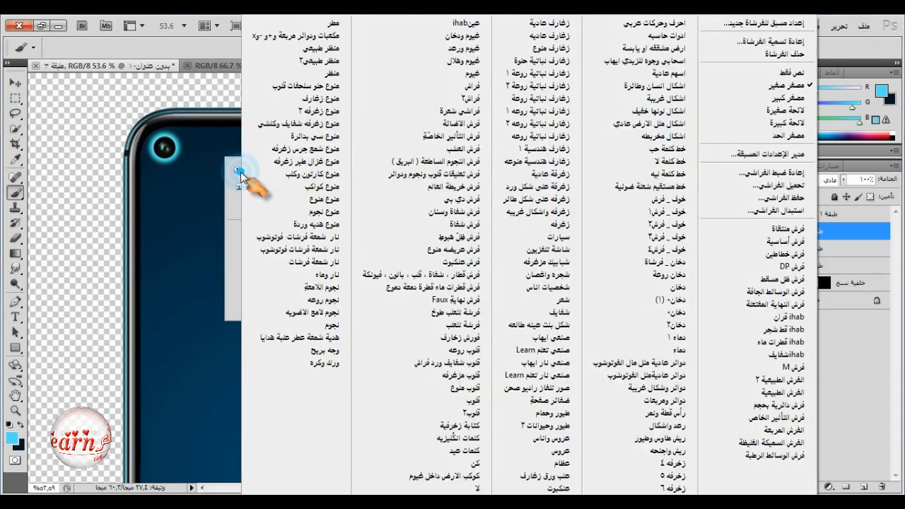
click(461, 149)
click(532, 224)
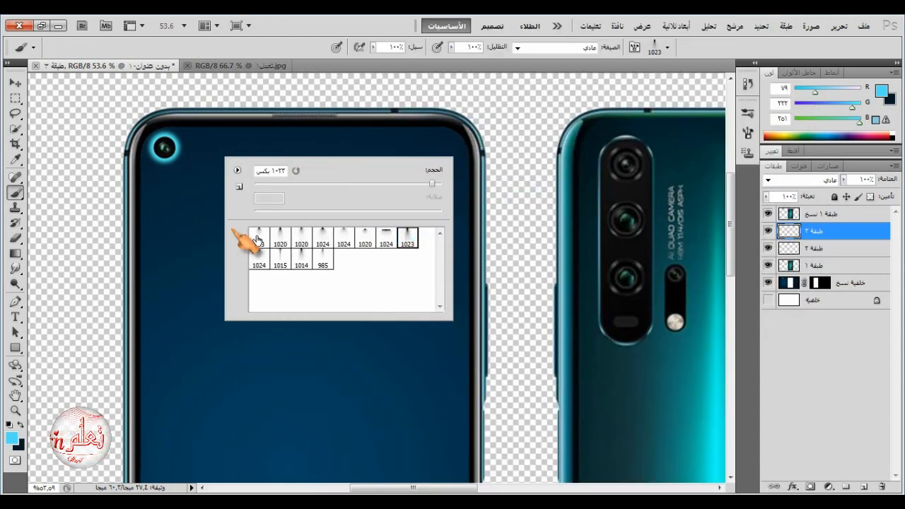
click(323, 259)
click(330, 23)
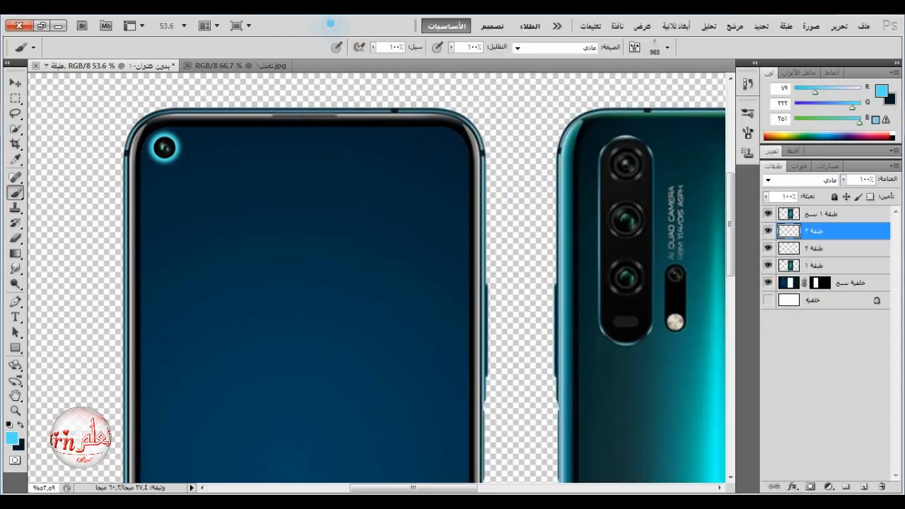
Rotate the light-ray brush tip to an angle of 6° and enlarge it to 2500 px
click(749, 134)
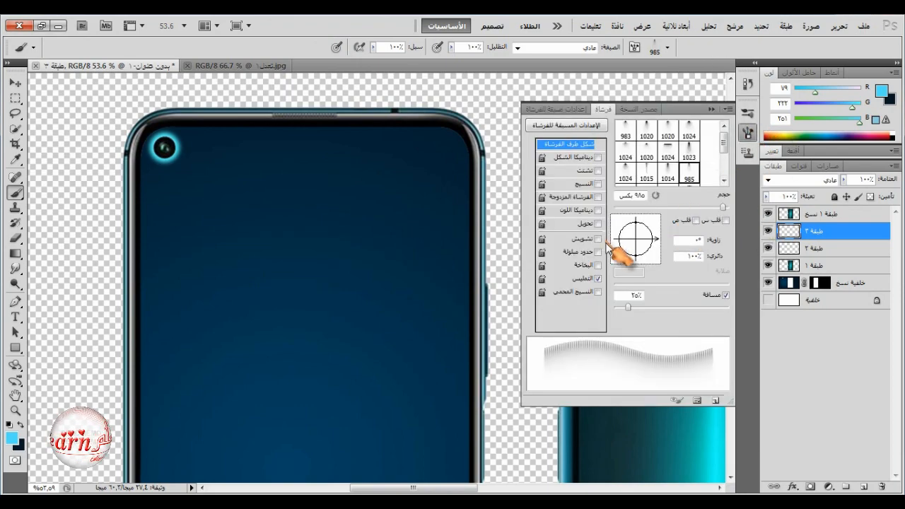
scroll(344, 273, down, 3)
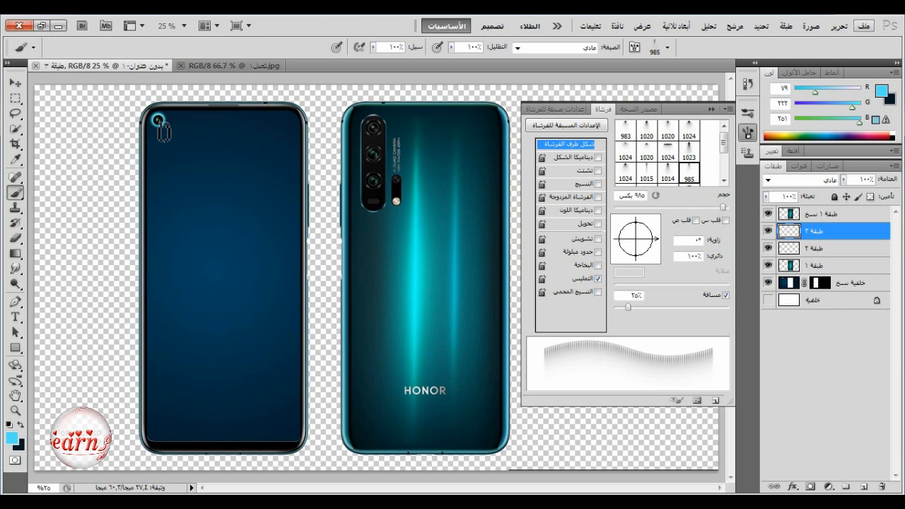
drag(657, 239, 657, 235)
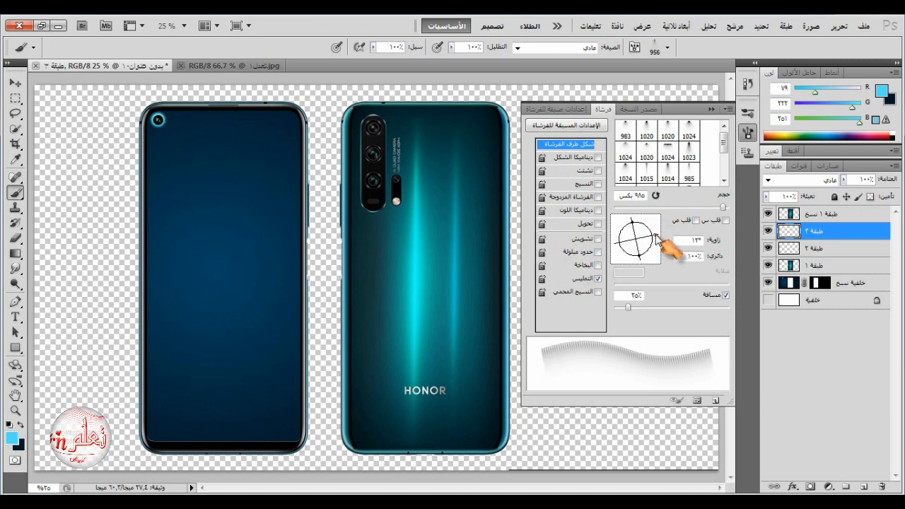
drag(659, 258, 657, 238)
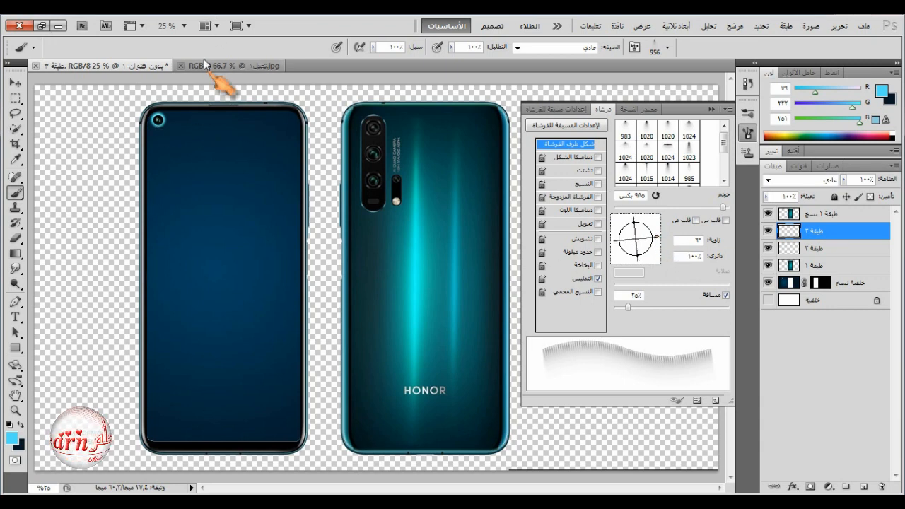
click(225, 67)
click(133, 67)
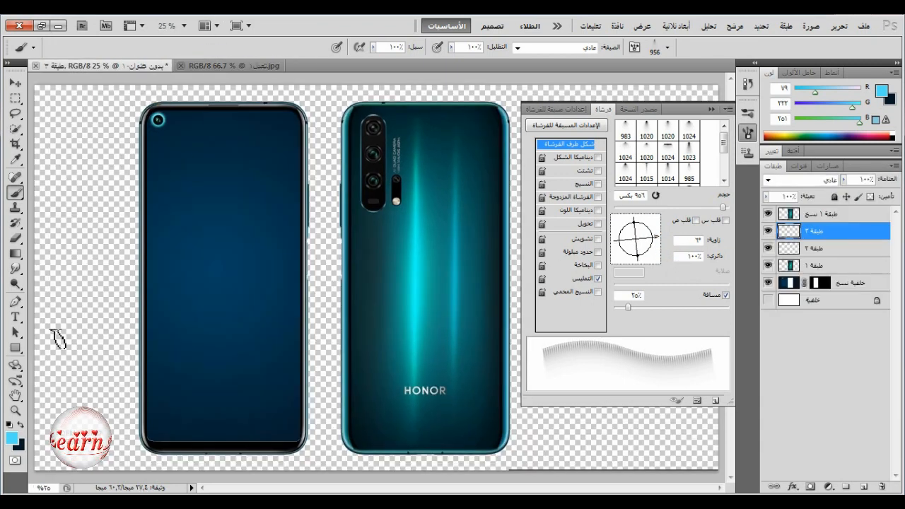
click(228, 66)
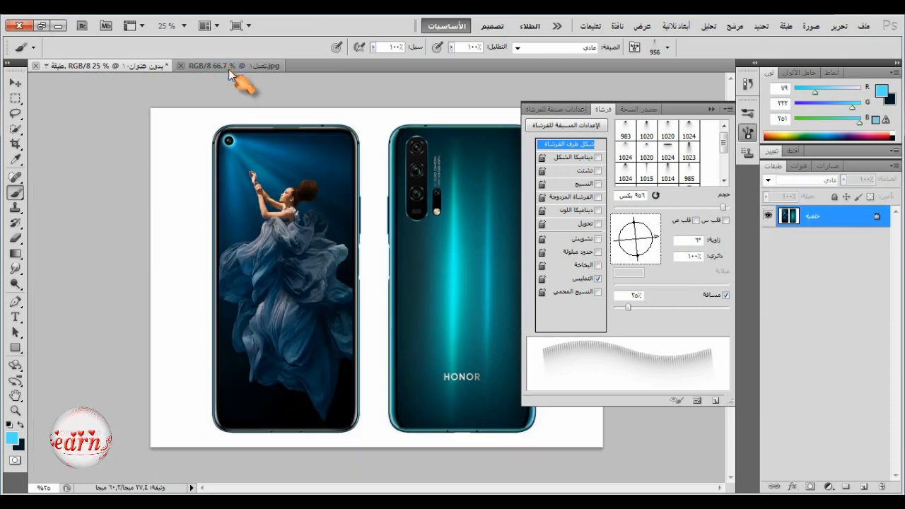
click(167, 65)
drag(723, 207, 749, 212)
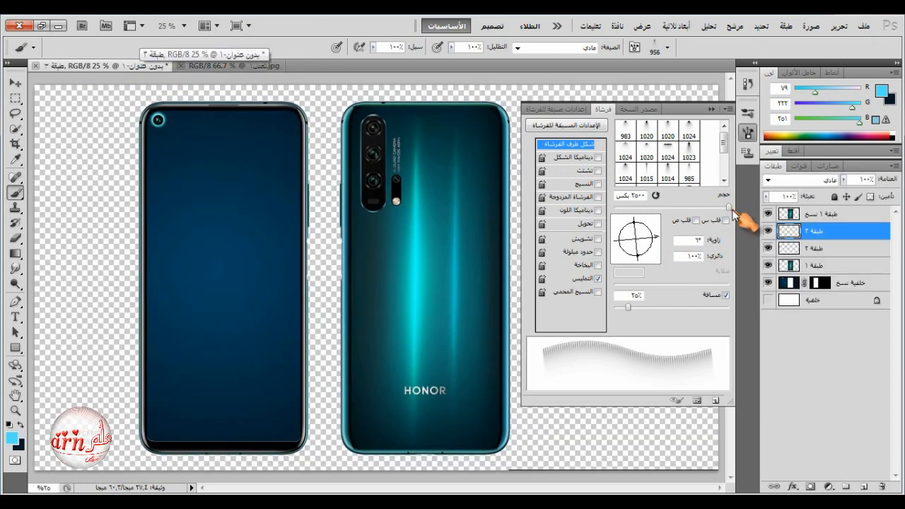
Load the outline of phone layer طبقة ١ as a selection, invert it, and keep layer طبقة ٣ active
click(793, 266)
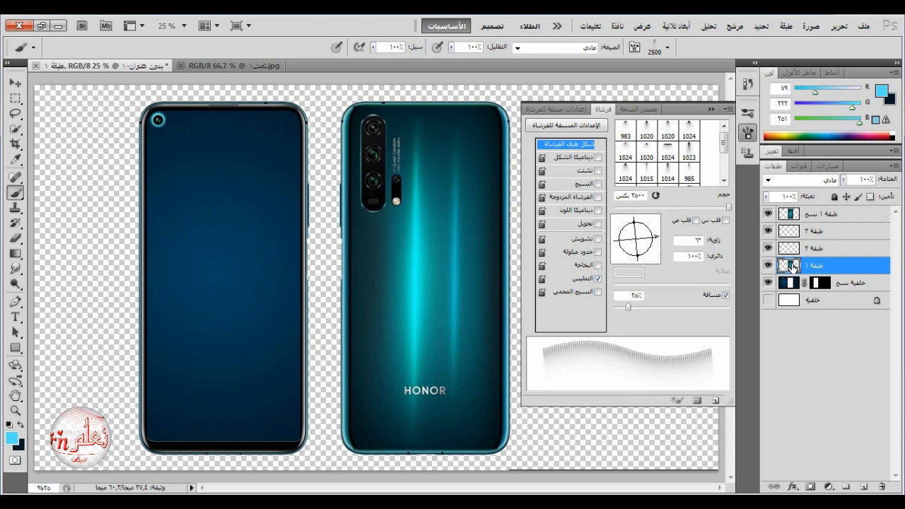
click(815, 235)
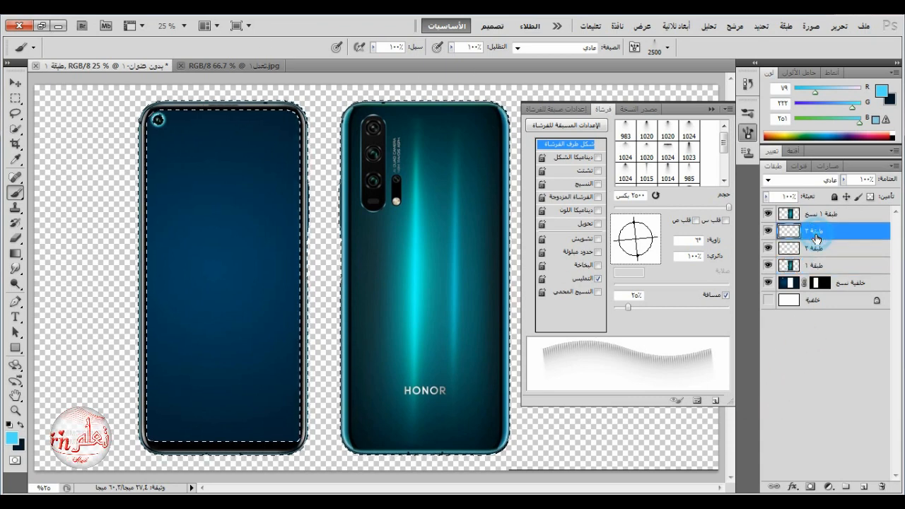
click(180, 322)
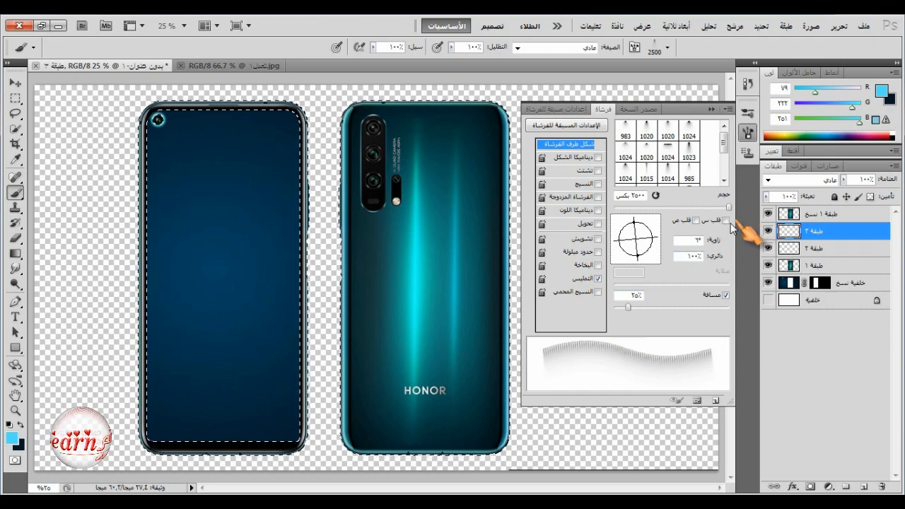
click(14, 98)
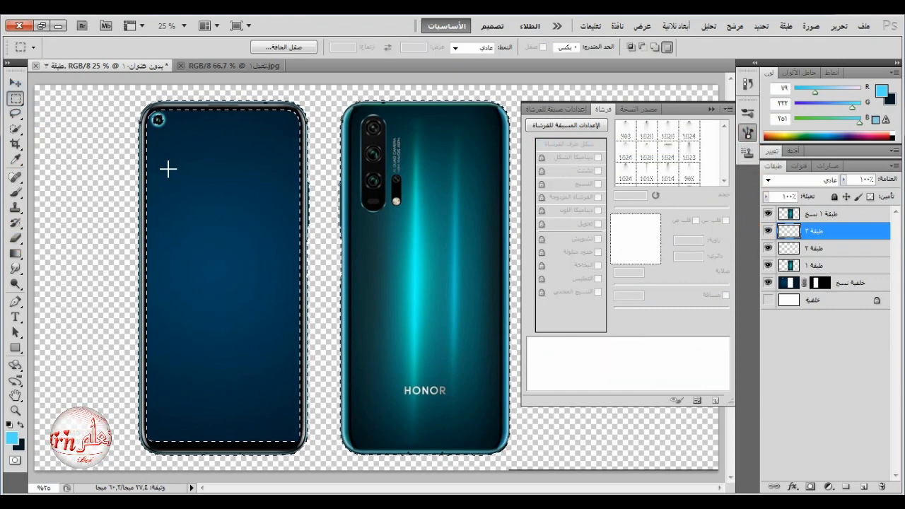
right_click(165, 167)
click(125, 189)
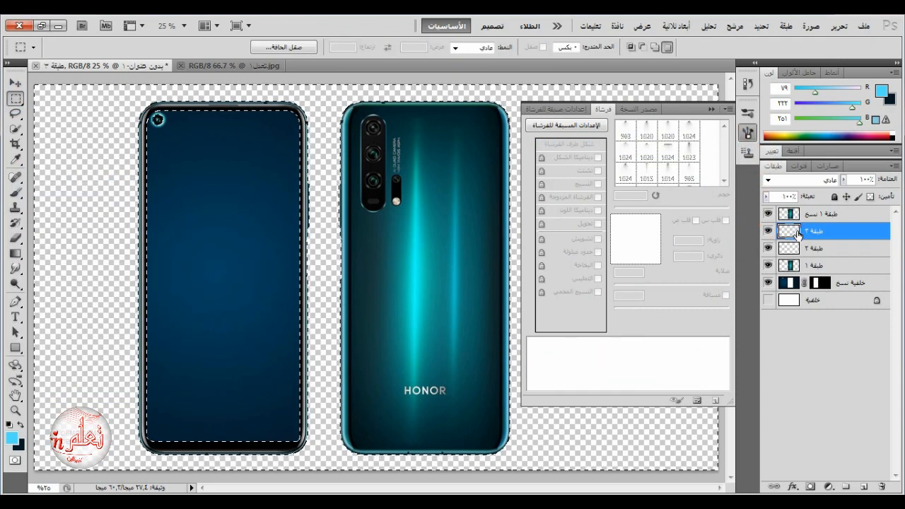
Paint several light rays fanning out from the front camera on layer طبقة ٣, rotating the 2500 px brush from 6° up to 76°
click(15, 192)
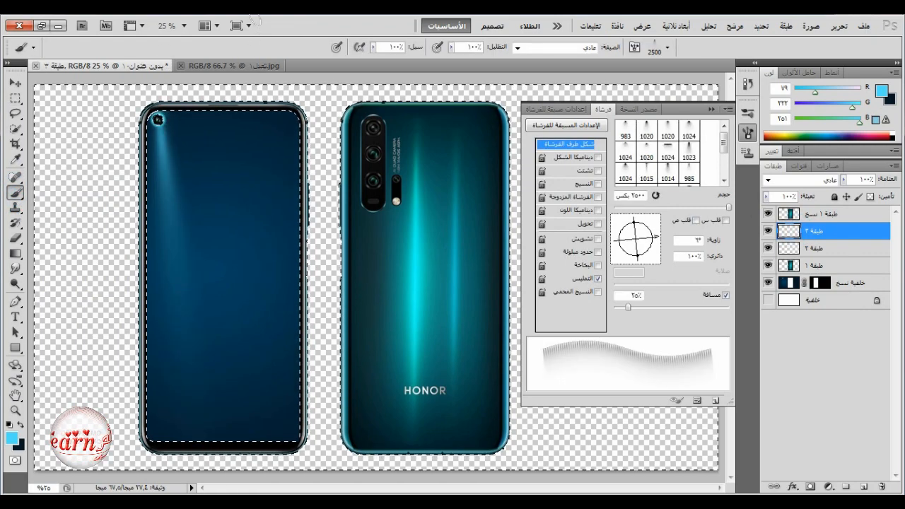
click(221, 66)
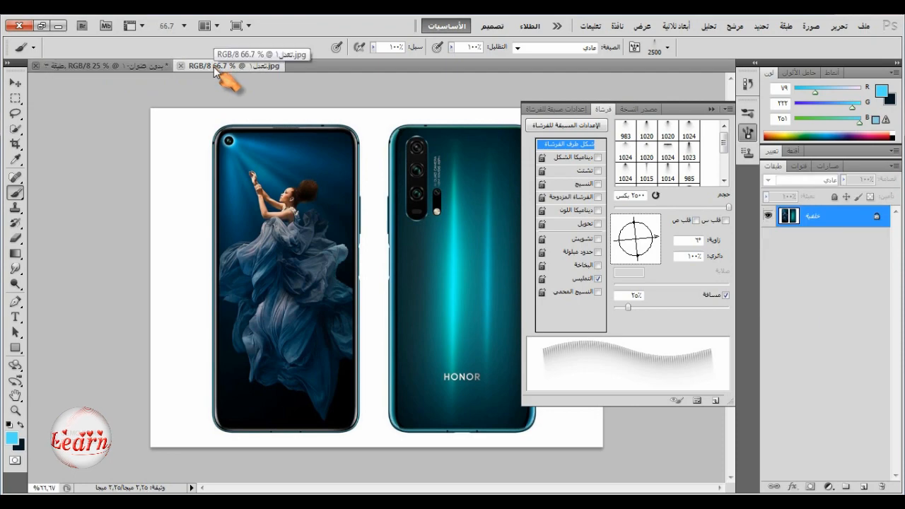
click(107, 66)
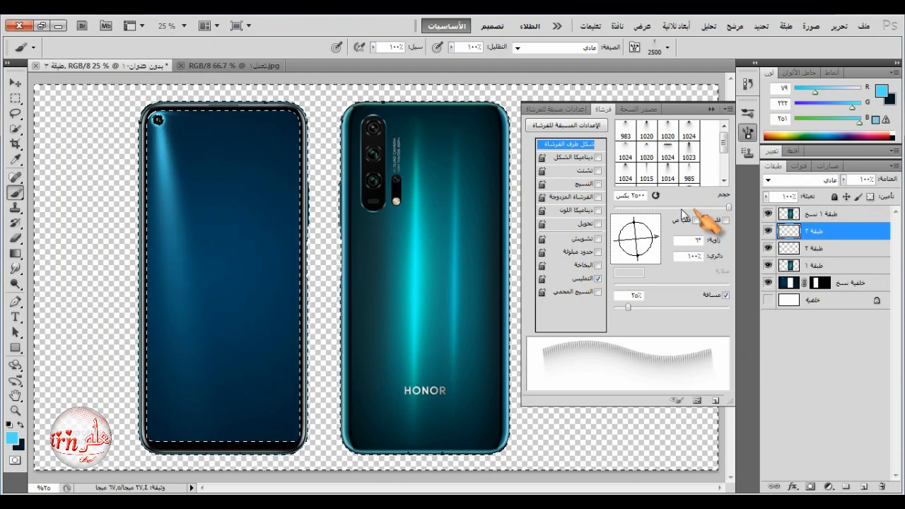
drag(655, 236, 647, 222)
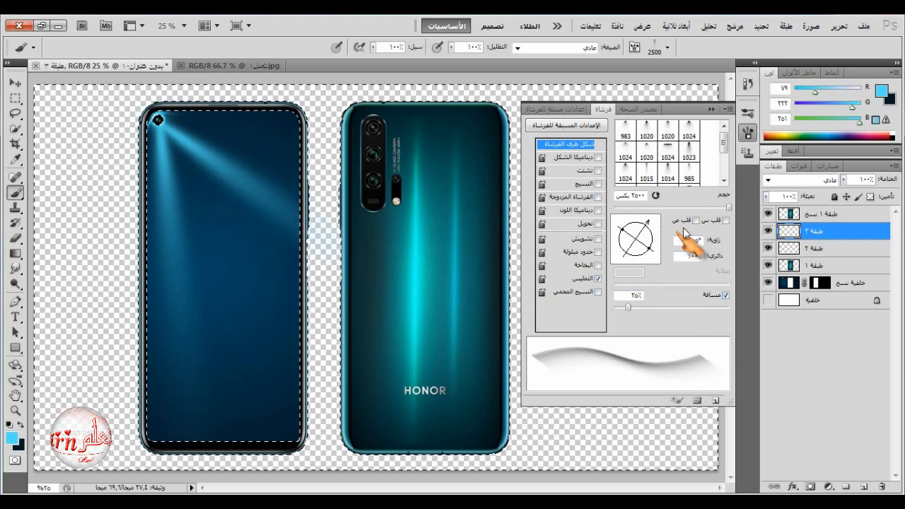
drag(658, 225, 641, 218)
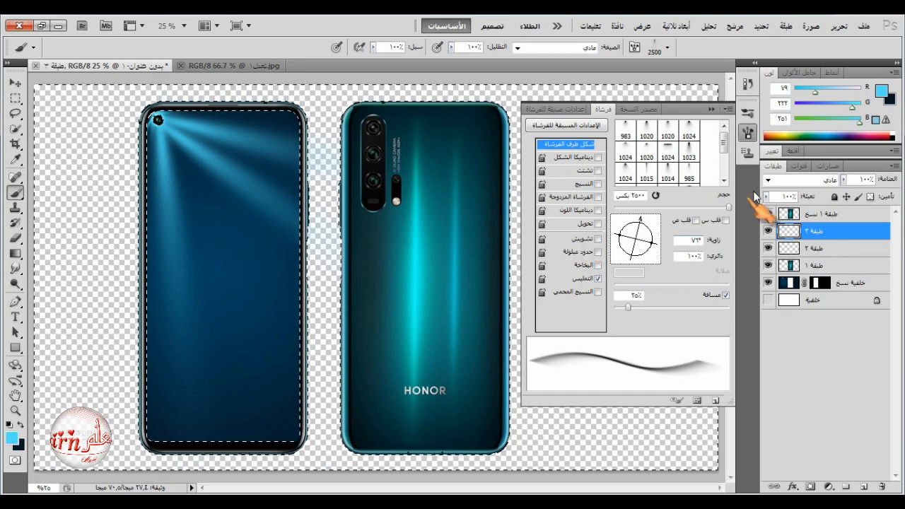
Soften the painted rays with a Gaussian Blur of 15.8 pixels and lower their layer's opacity to 87%
click(735, 26)
mouse_move(737, 150)
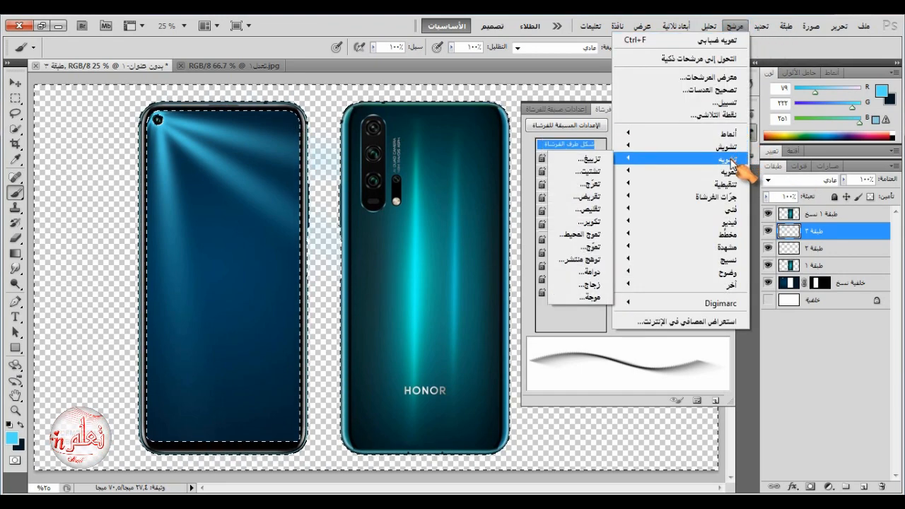
mouse_move(736, 172)
click(600, 280)
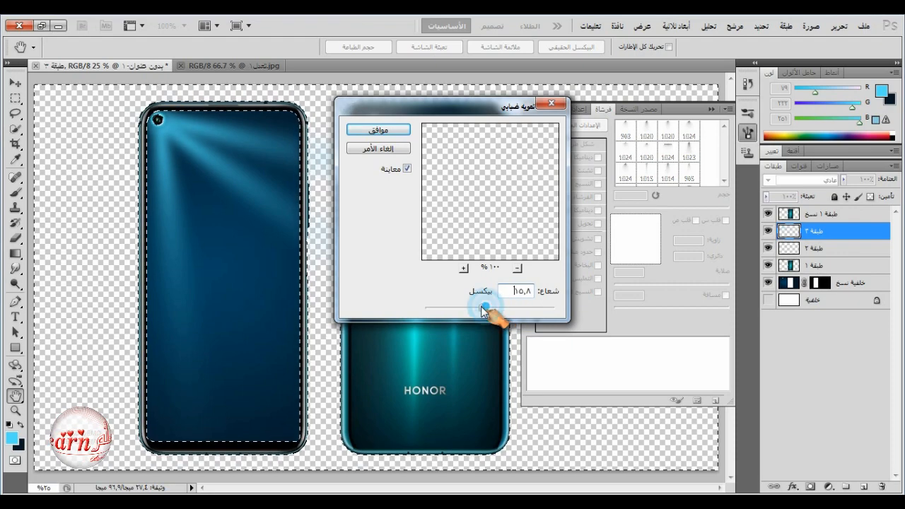
click(399, 148)
key(b)
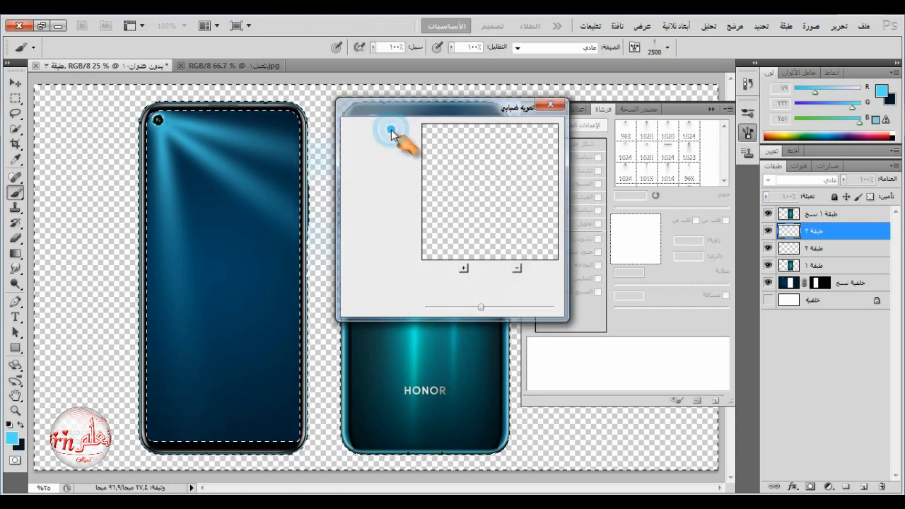
mouse_move(844, 180)
mouse_down()
mouse_move(856, 195)
mouse_move(837, 196)
mouse_up()
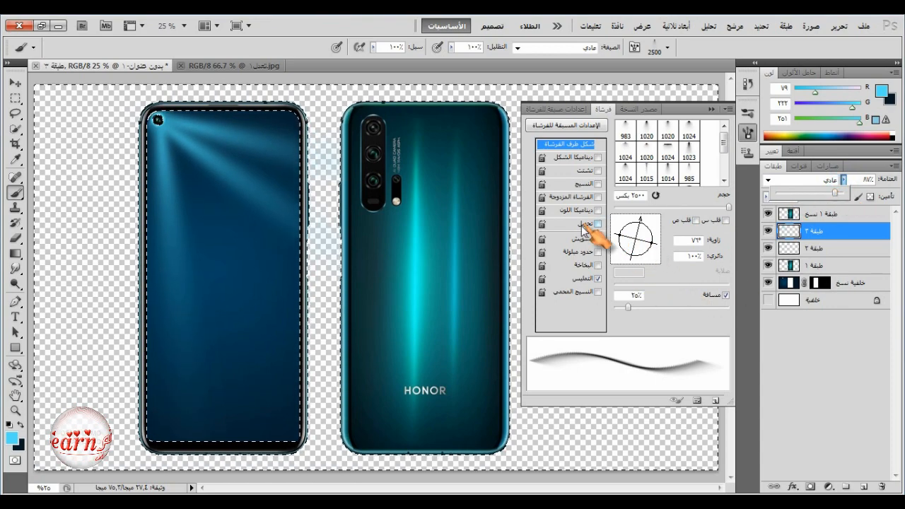
On a new layer above the rays, paint more rays from the camera with the 1015 px brush enlarged to 1618 px, using angles of 27° and 65°
right_click(216, 159)
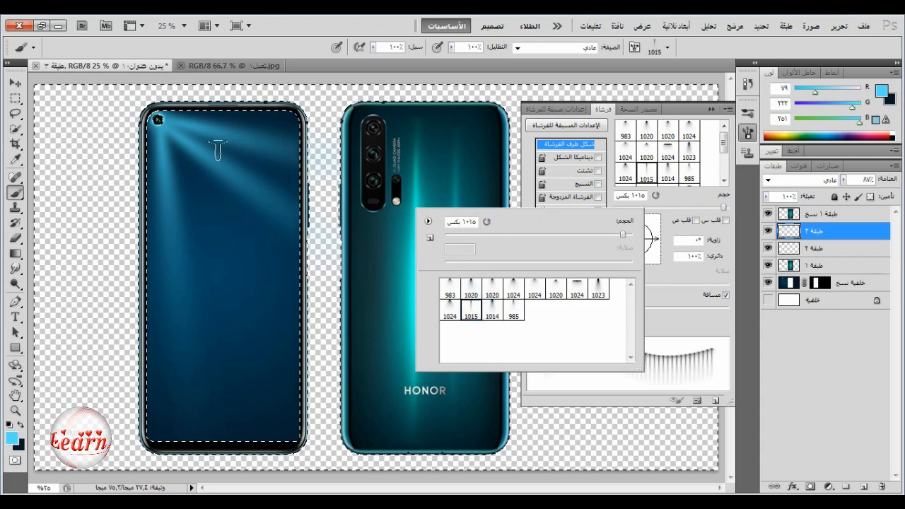
mouse_move(622, 234)
mouse_down()
mouse_move(640, 226)
mouse_move(643, 210)
mouse_move(681, 257)
mouse_move(675, 251)
mouse_up()
click(659, 266)
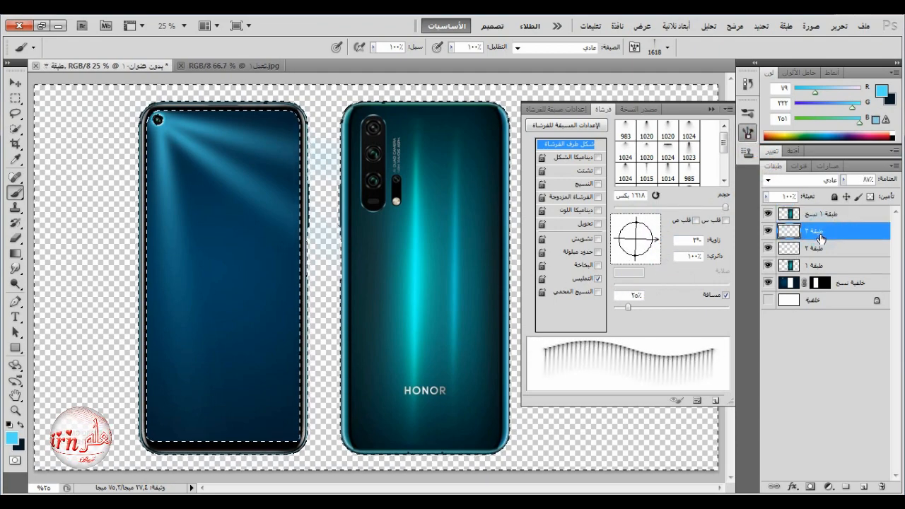
click(863, 487)
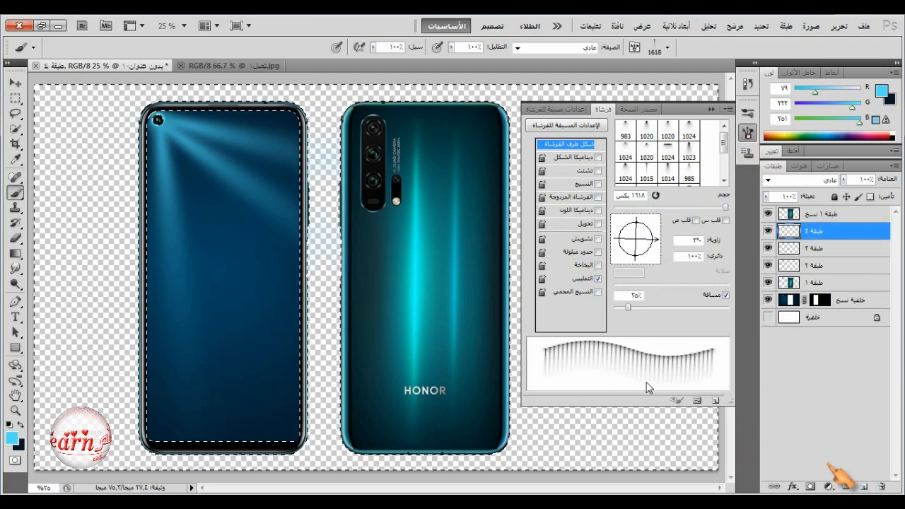
drag(659, 240, 654, 229)
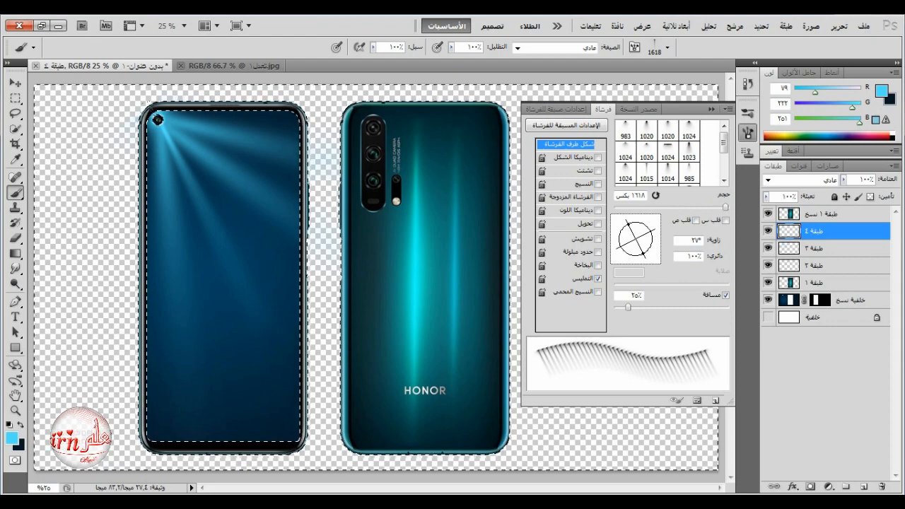
drag(653, 244, 645, 221)
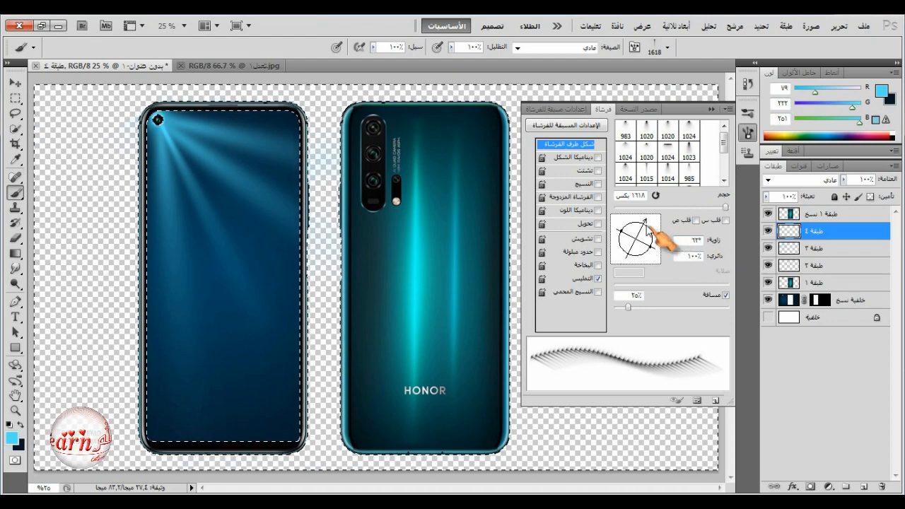
drag(644, 223, 645, 224)
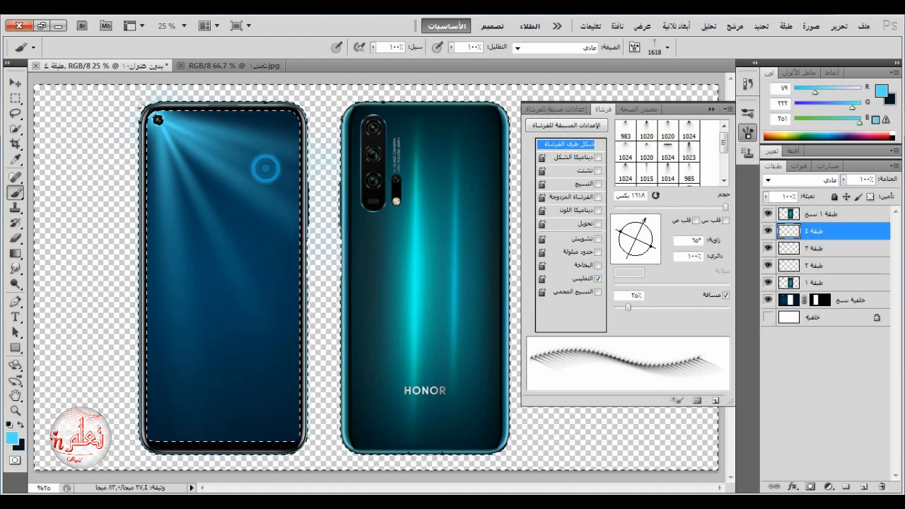
Set the blending mode of the new ray layer طبقة ٤ to Linear Dodge (Add) and its opacity to 67%
click(748, 132)
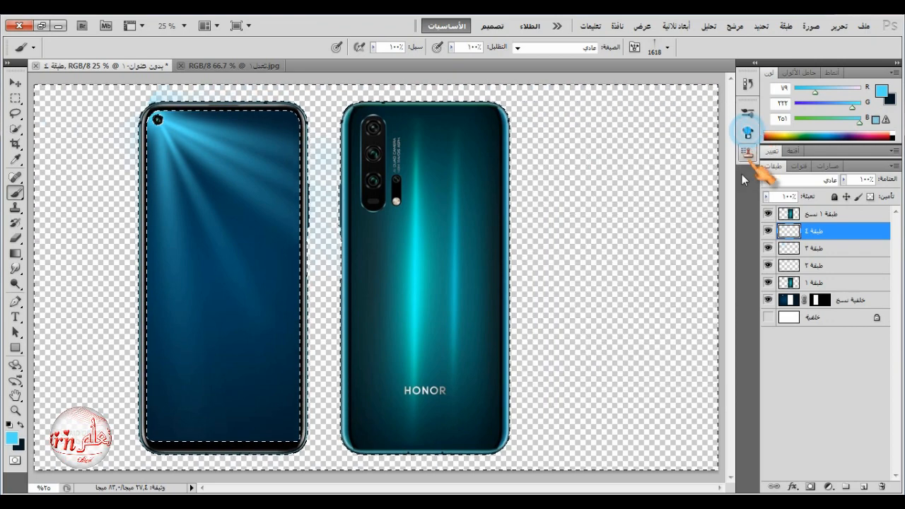
click(821, 181)
click(824, 178)
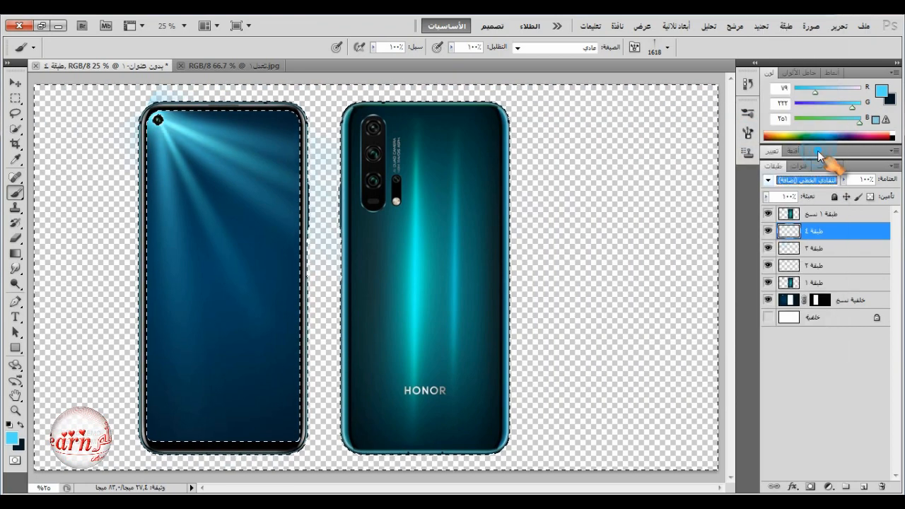
click(843, 179)
drag(849, 198, 821, 196)
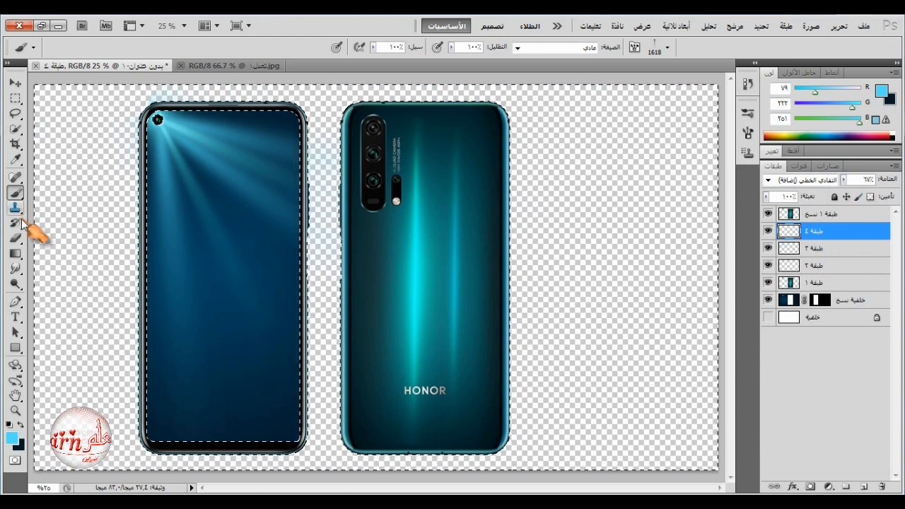
Restore the default brush set for the Eraser and set up a round 154 px tip for the light spilling outside the phone
scroll(177, 159, up, 5)
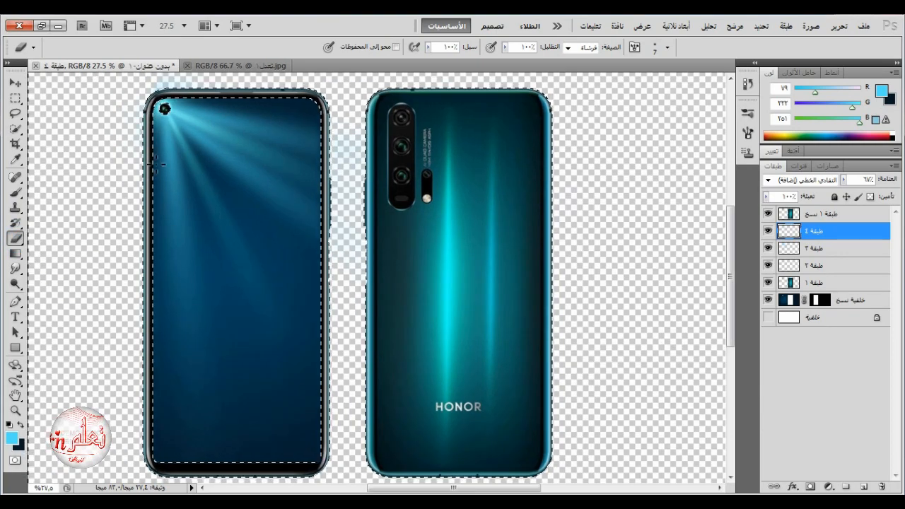
scroll(182, 177, up, 1)
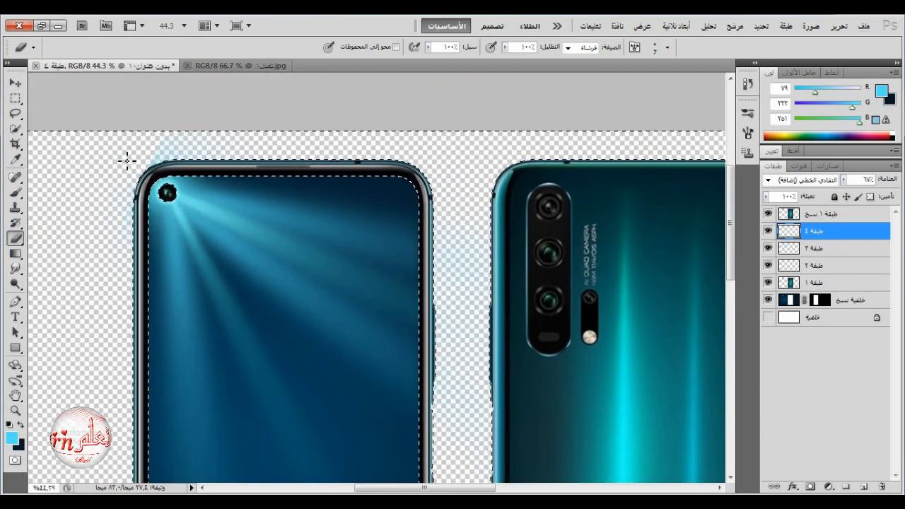
right_click(434, 177)
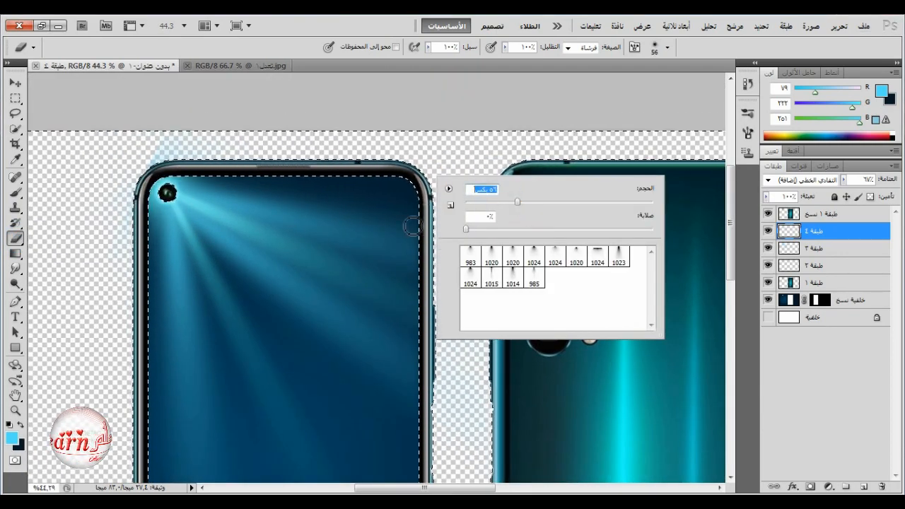
click(449, 188)
click(459, 180)
click(495, 210)
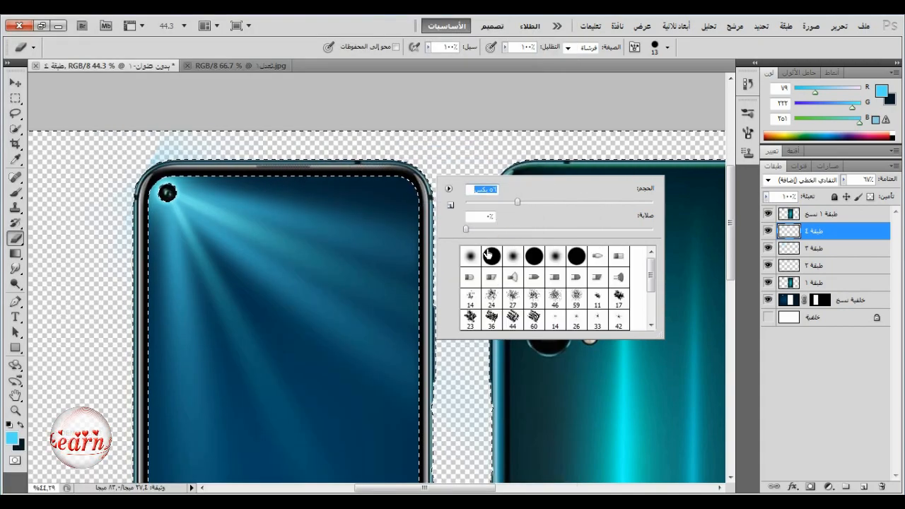
click(491, 256)
drag(495, 203, 600, 203)
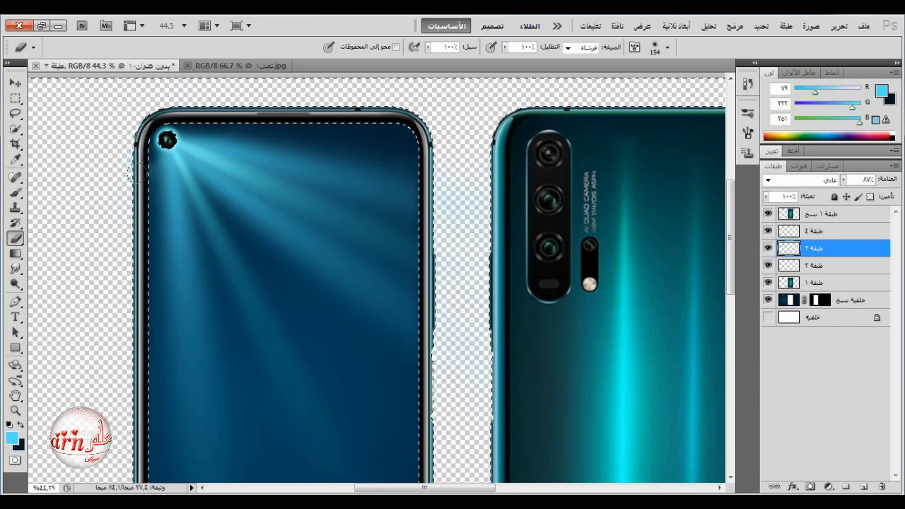
Compare the painted rays with the reference advertisement, clear the selection and check the effect of layer طبقة ٣ by hiding and showing it
key(alt+bracketright)
key(ctrl+0)
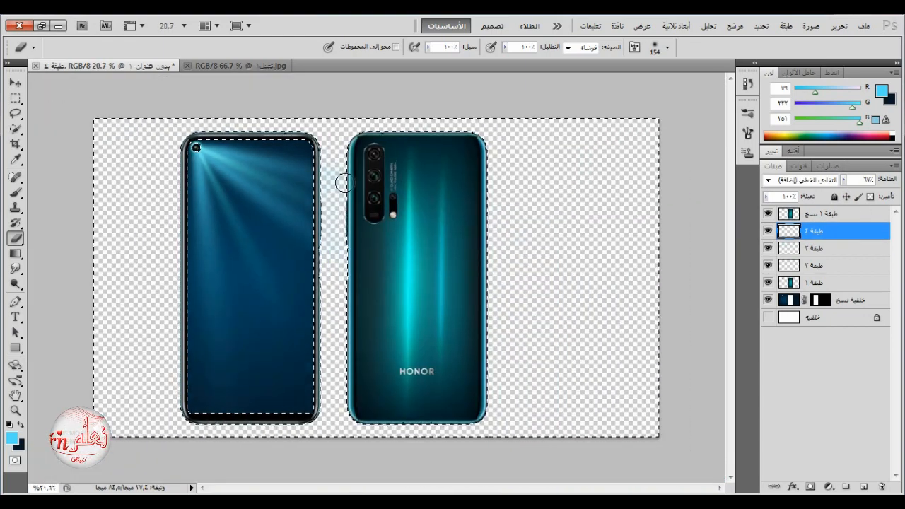
click(236, 67)
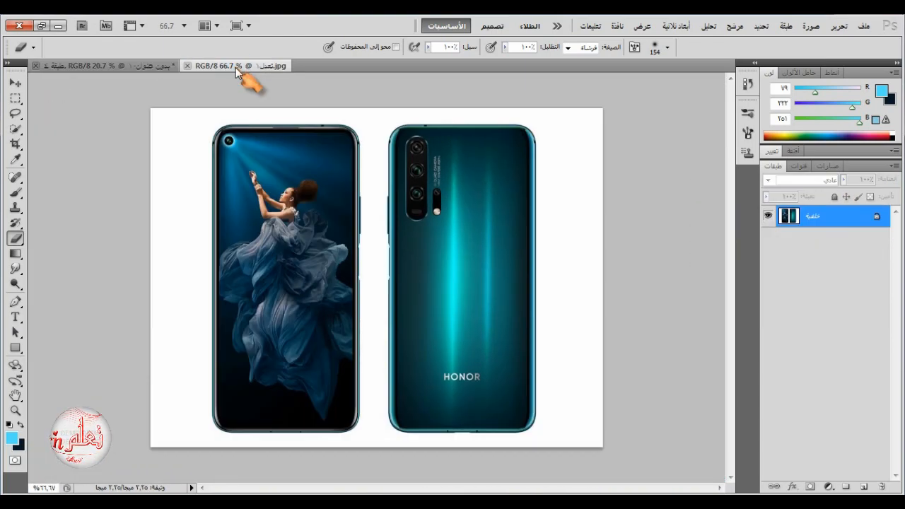
click(151, 69)
click(17, 99)
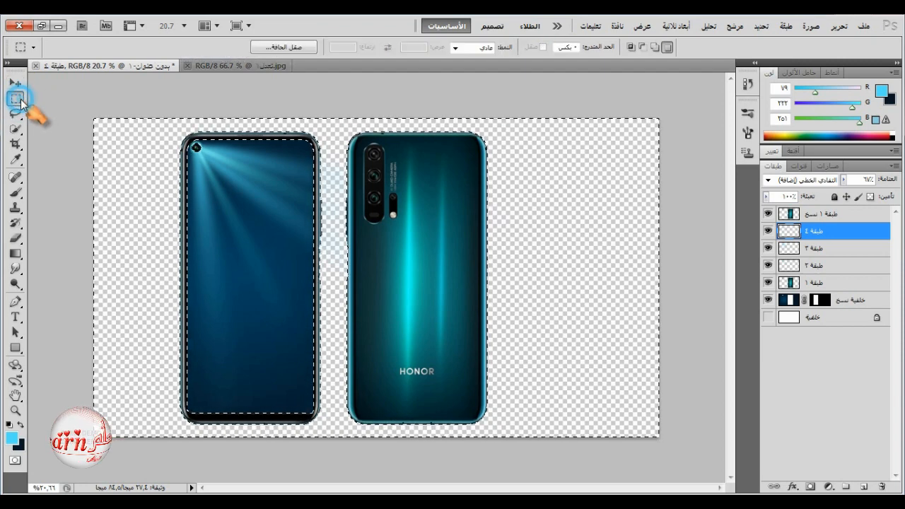
click(465, 183)
click(768, 248)
click(768, 248)
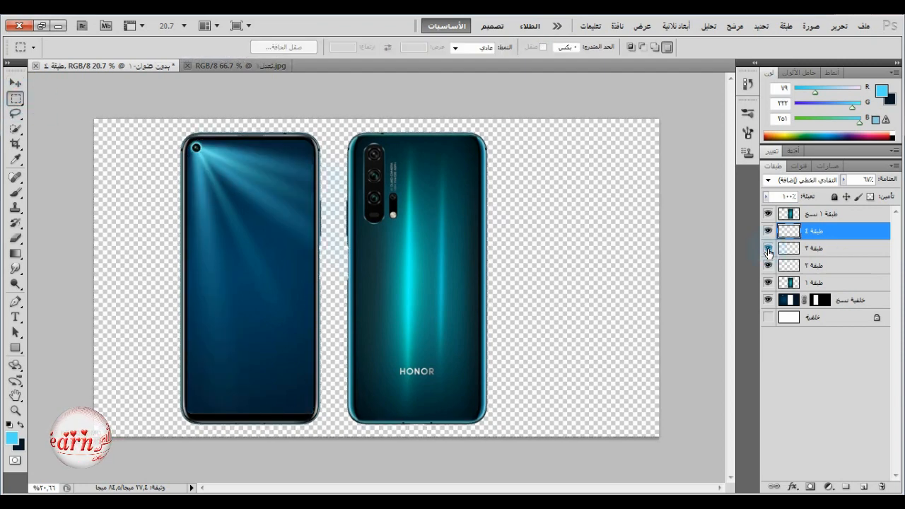
Add a Hue/Saturation adjustment clipped to ray layer طبقة ٣ and set its hue to +10
click(809, 249)
click(829, 487)
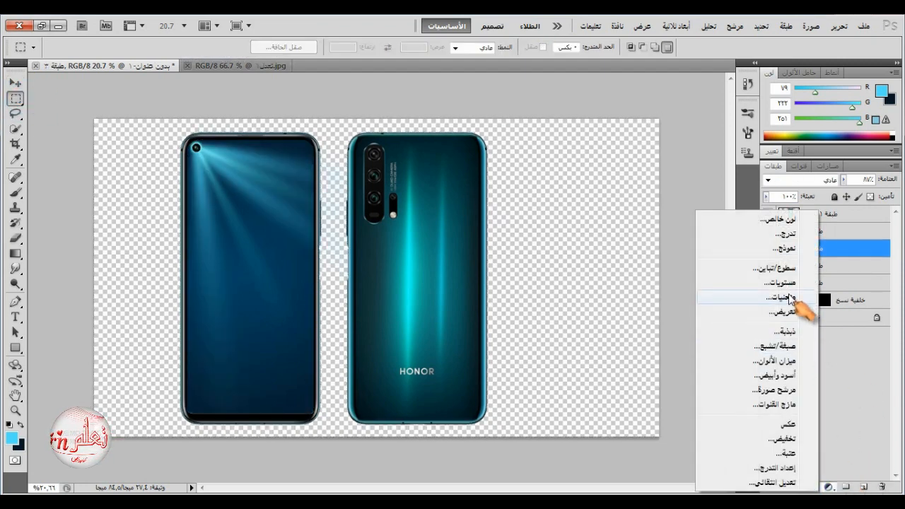
click(787, 346)
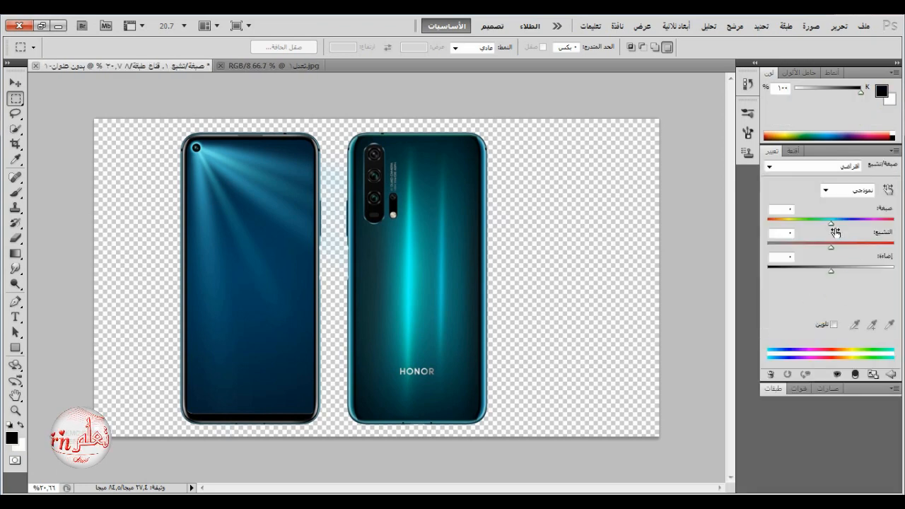
drag(831, 226, 833, 227)
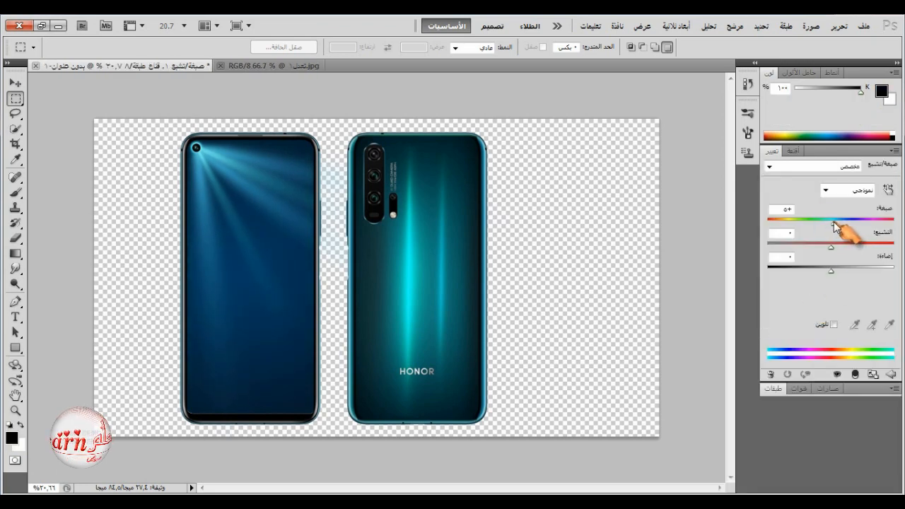
click(839, 374)
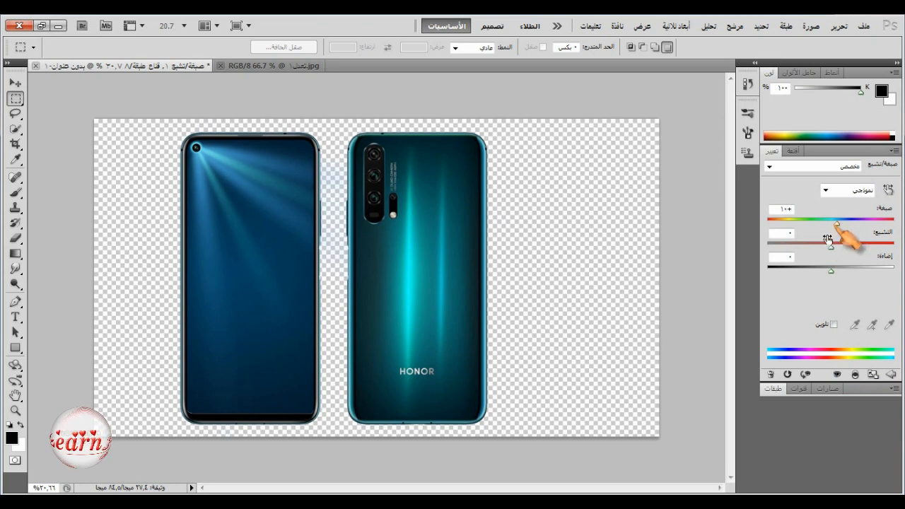
click(773, 388)
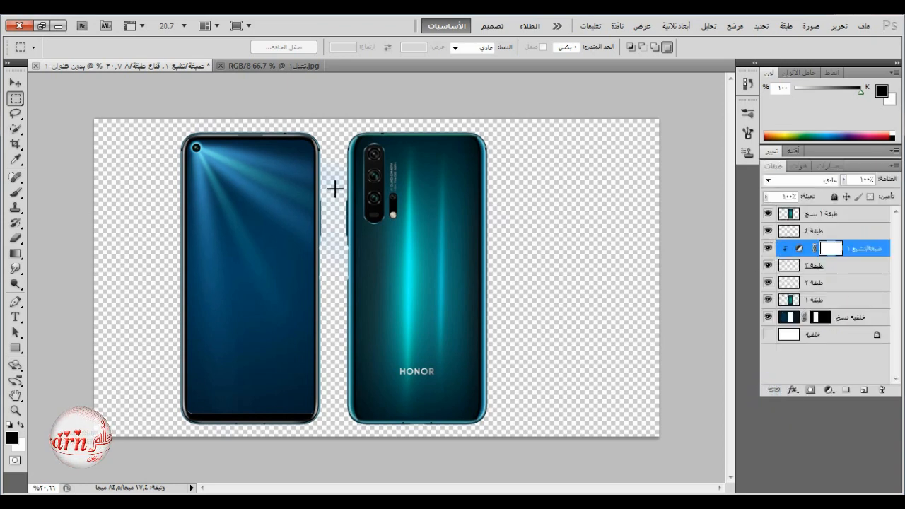
Compare the ray colours with the reference advertisement and lower the opacity of layer طبقة ٤ to 51%
click(237, 65)
click(180, 66)
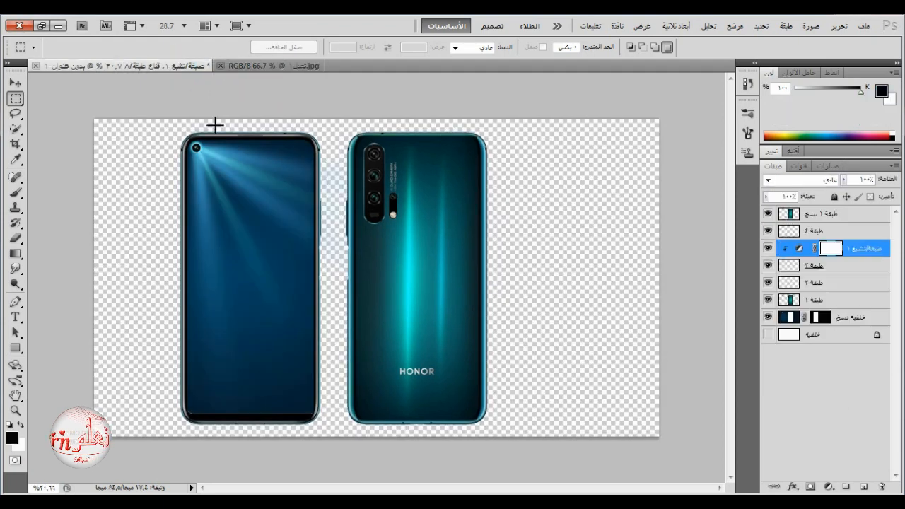
click(290, 66)
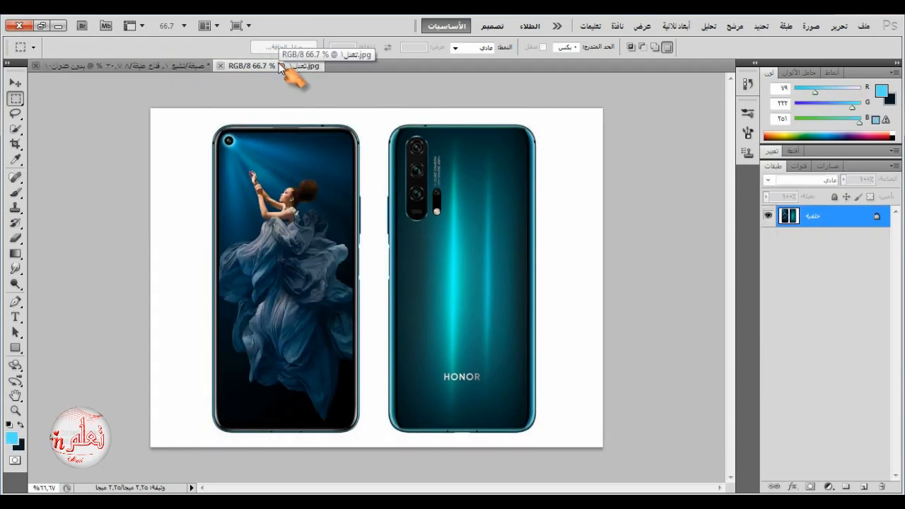
click(197, 67)
click(827, 232)
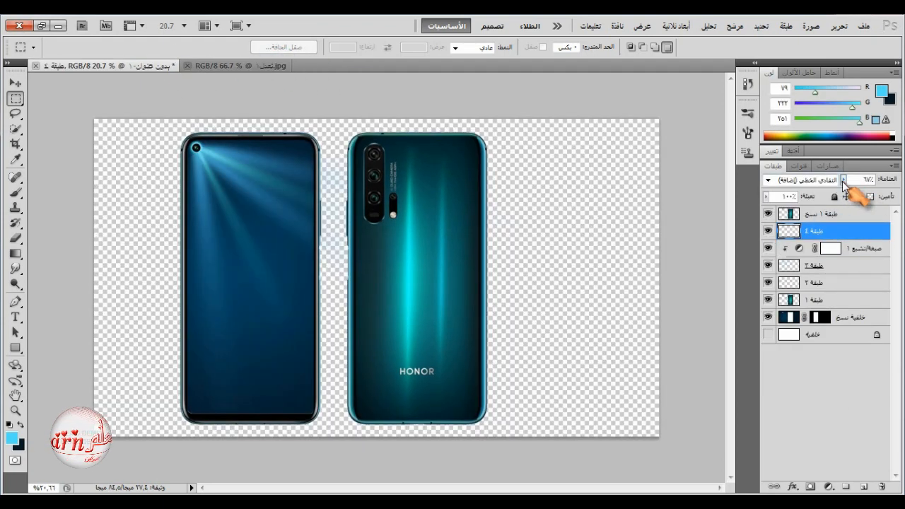
click(843, 181)
drag(843, 193, 833, 193)
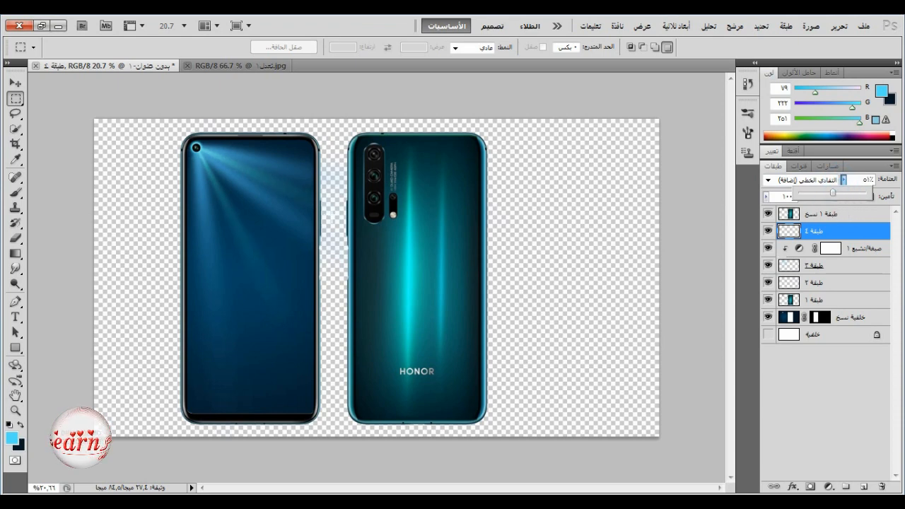
Create a new layer above طبقة ٤ and set the foreground colour to black
click(848, 233)
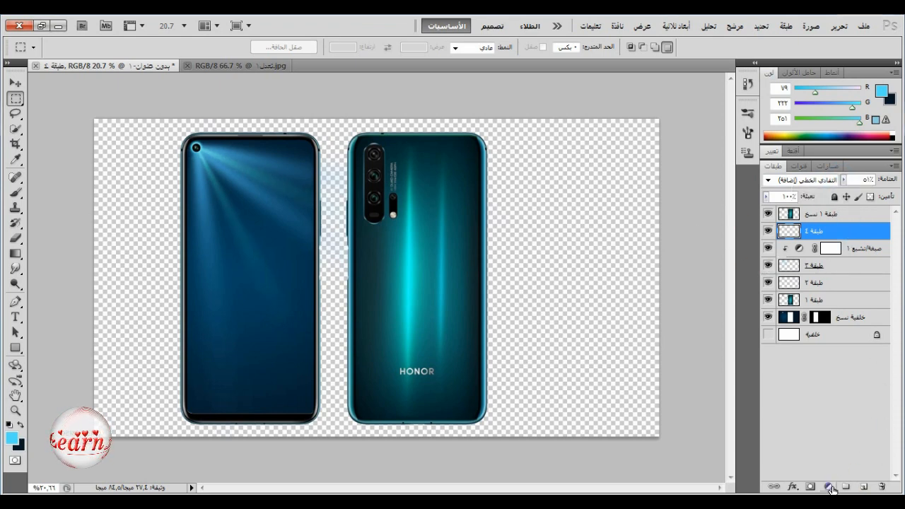
click(862, 488)
click(21, 425)
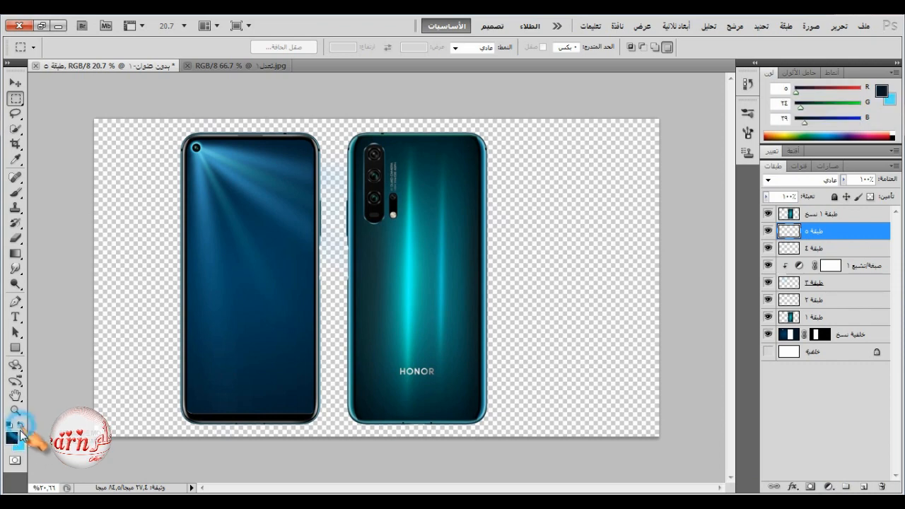
click(11, 438)
click(611, 312)
click(471, 137)
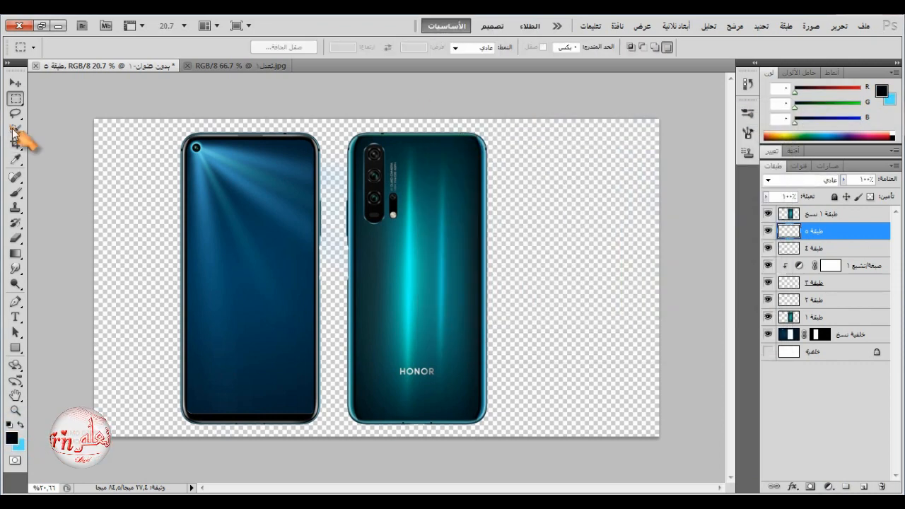
Set up the Brush with a soft round tip of 178 px and 0% hardness
click(15, 192)
right_click(307, 126)
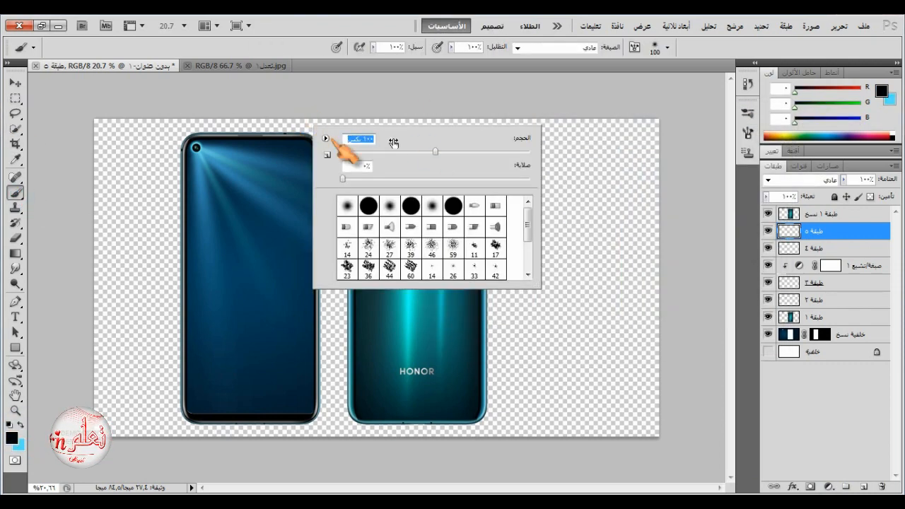
mouse_move(353, 151)
mouse_down()
mouse_move(506, 152)
mouse_move(456, 151)
mouse_up()
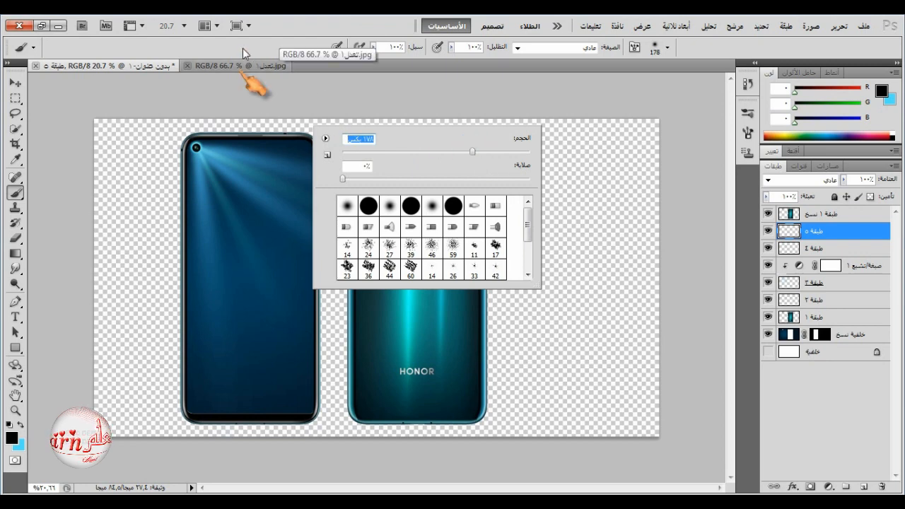
key(Return)
Shade the lower part of the phone screen with soft black and move layer طبقة ٥ directly below طبقة ٢
key(ctrl+plus)
scroll(243, 148, up, 1)
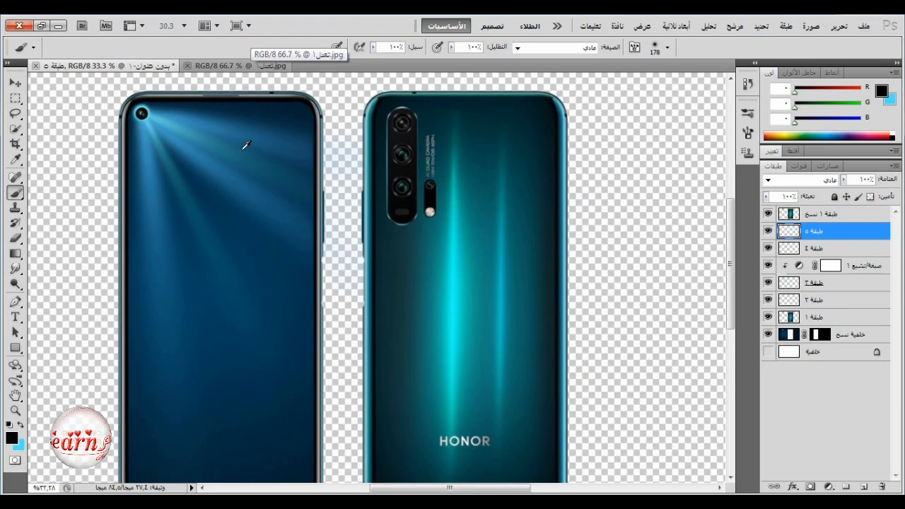
scroll(246, 145, up, 1)
drag(834, 239, 828, 309)
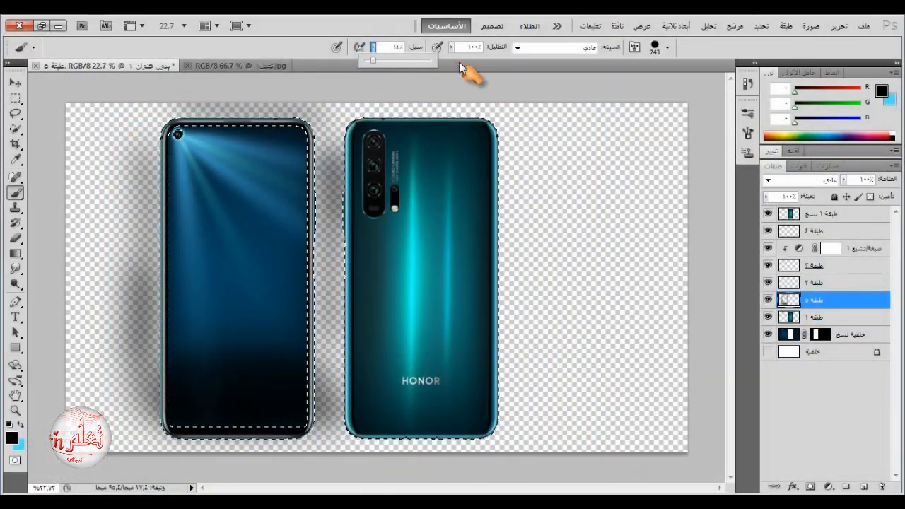
Erase the black shading spilled between the two phones on layer طبقة ٥ with the hard 154 px Eraser
click(16, 238)
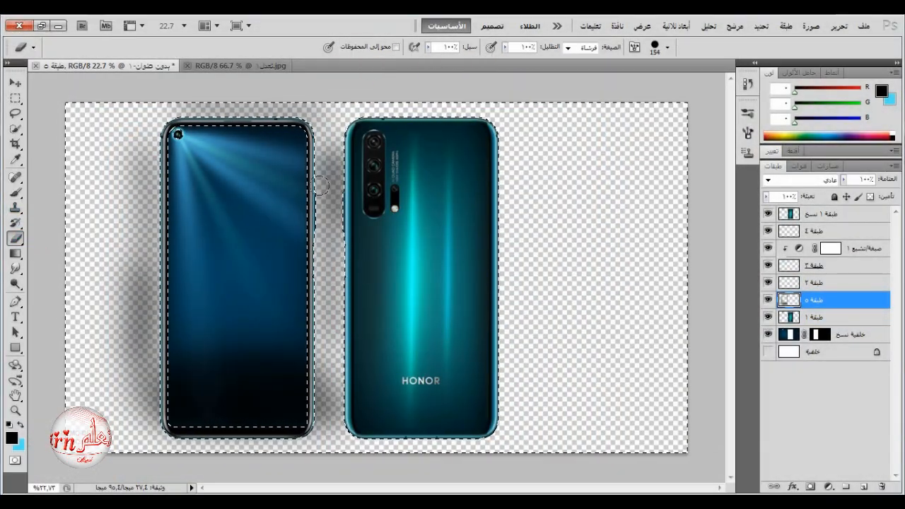
drag(335, 177, 334, 189)
scroll(340, 205, up, 2)
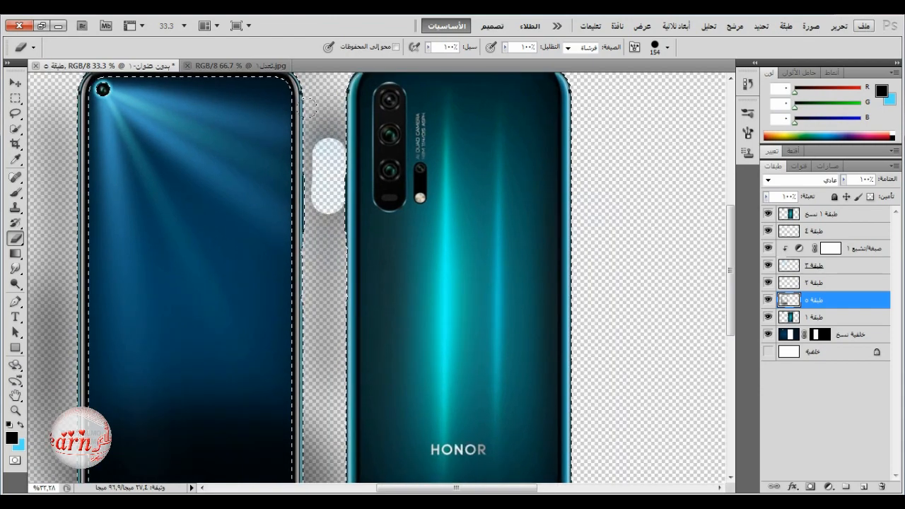
drag(309, 108, 311, 161)
drag(316, 244, 316, 292)
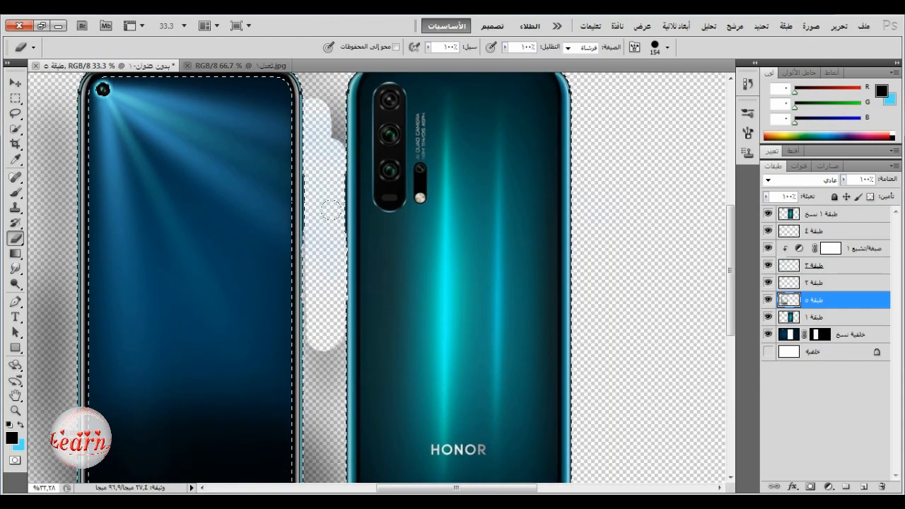
mouse_move(345, 109)
mouse_down()
mouse_move(344, 81)
mouse_move(333, 78)
mouse_up()
Enlarge the Eraser to 282 px and erase the dark spill above, beside and below the front phone
scroll(332, 212, up, 3)
right_click(573, 239)
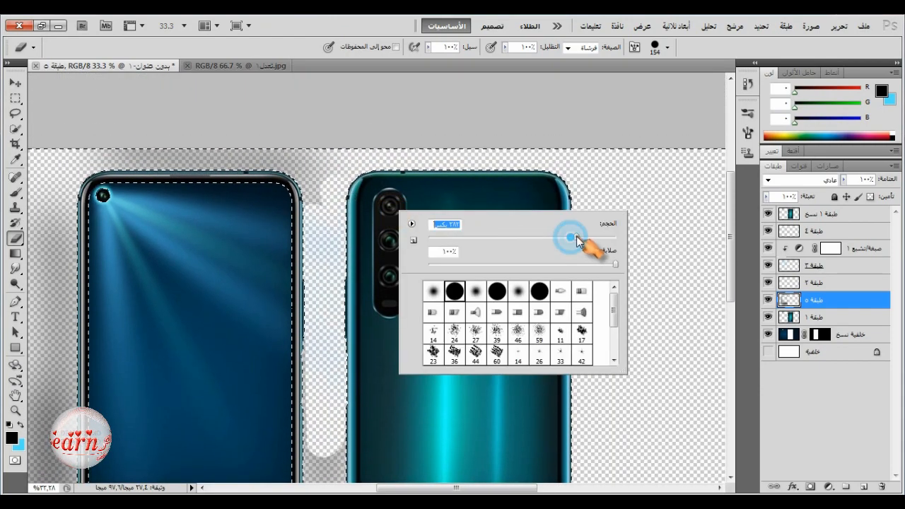
key(Return)
drag(113, 117, 258, 154)
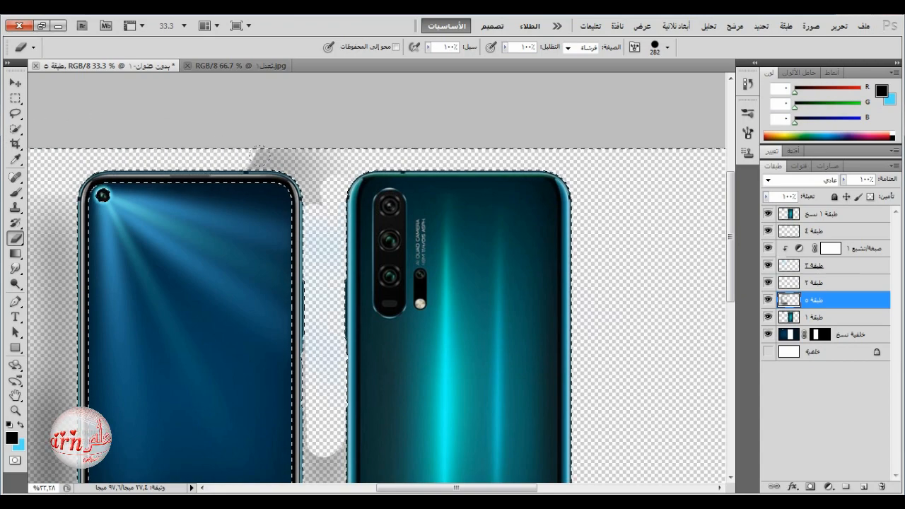
scroll(298, 145, down, 5)
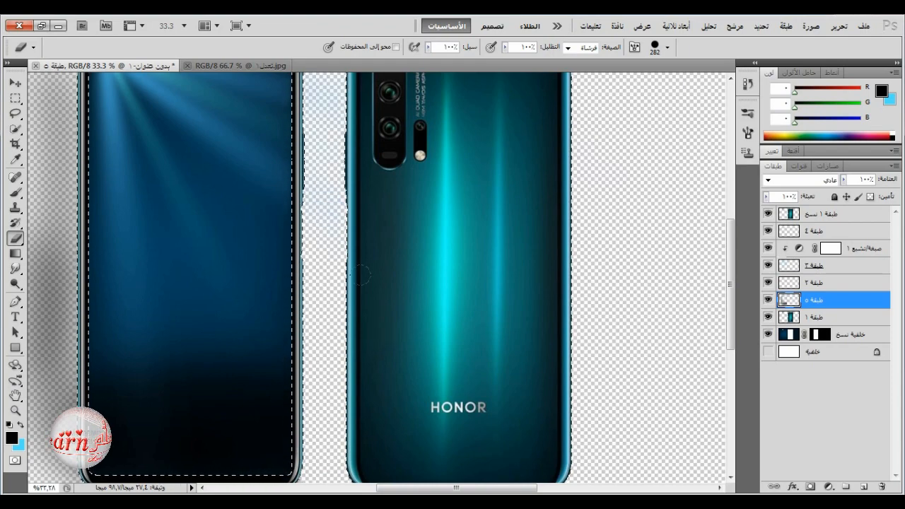
scroll(311, 320, down, 5)
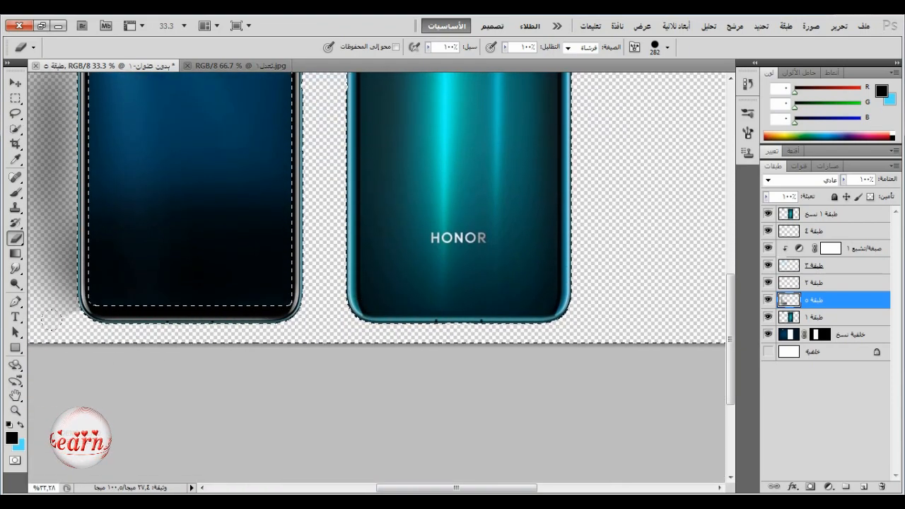
click(251, 353)
Erase the dark shading along the outer left side of the front phone from its base upwards
drag(438, 490, 364, 488)
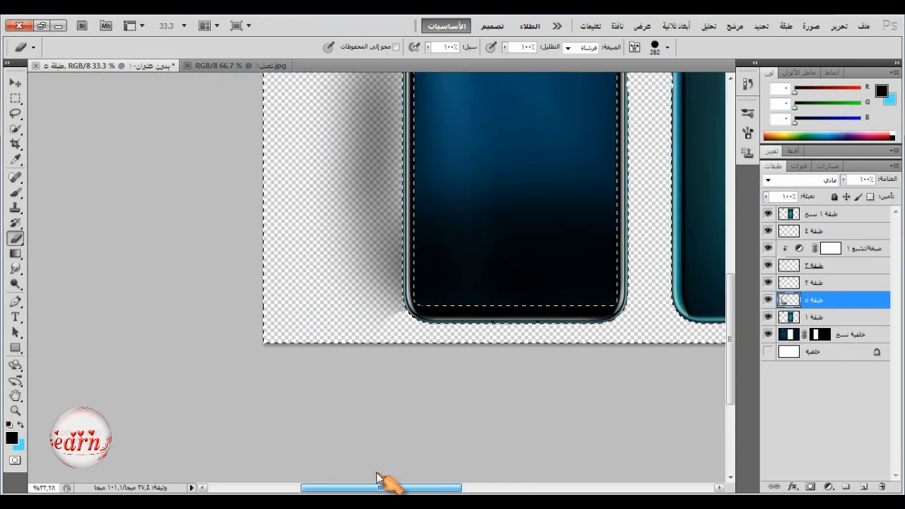
mouse_move(368, 312)
mouse_down()
mouse_move(368, 240)
mouse_move(342, 120)
mouse_up()
scroll(359, 196, up, 5)
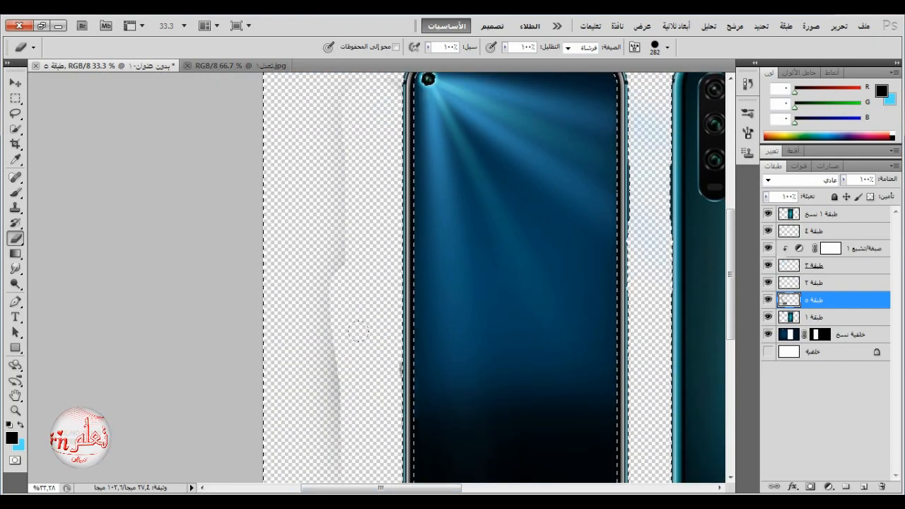
scroll(354, 384, up, 3)
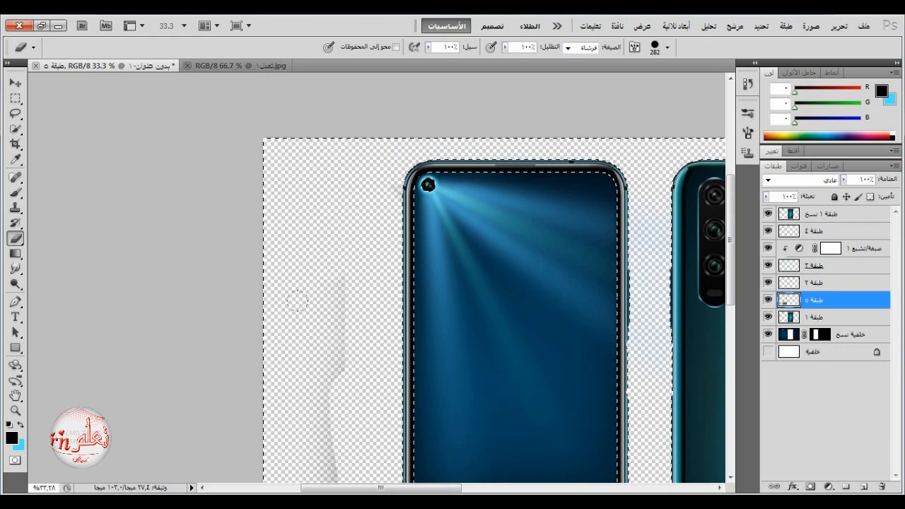
Enlarge the Eraser to 487 px and wipe away the faint shading left outside the front phone
scroll(297, 302, down, 5)
right_click(170, 280)
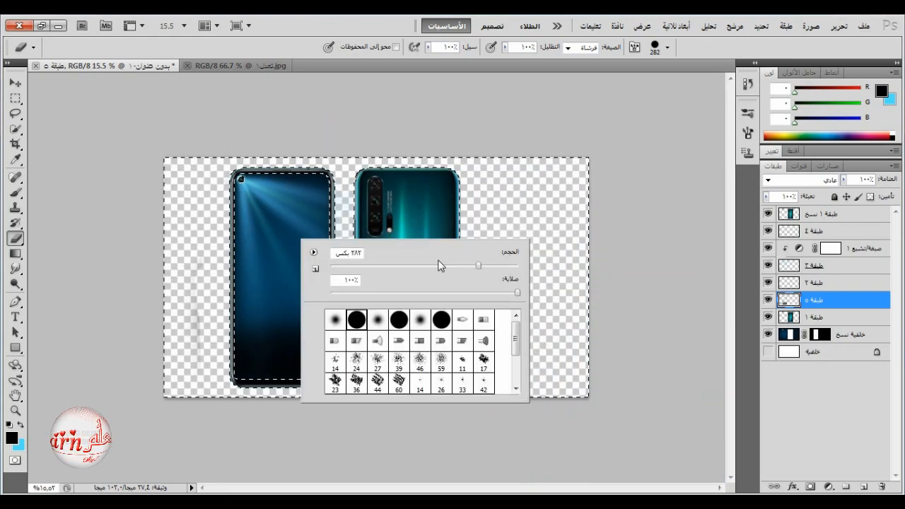
click(170, 276)
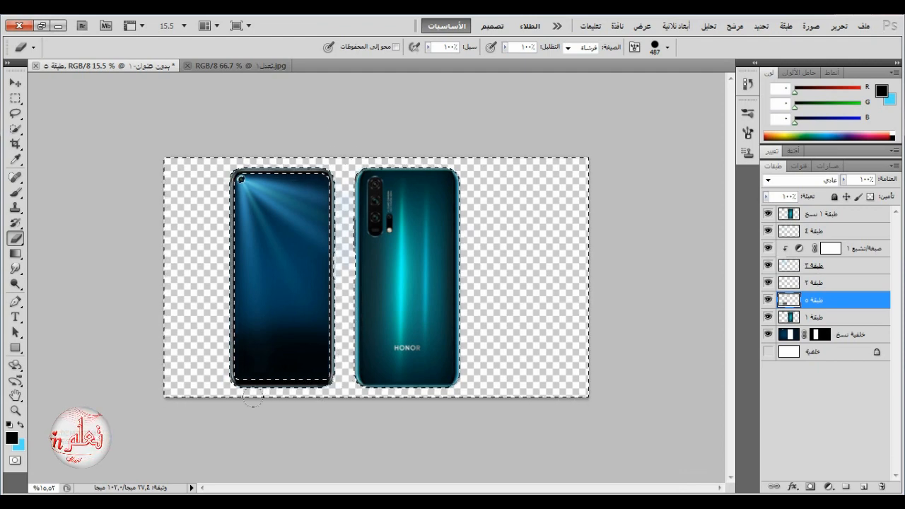
Enlarge the Eraser to 1959 px, clear the remaining faint shading outside the front phone, and remove the selection
right_click(540, 311)
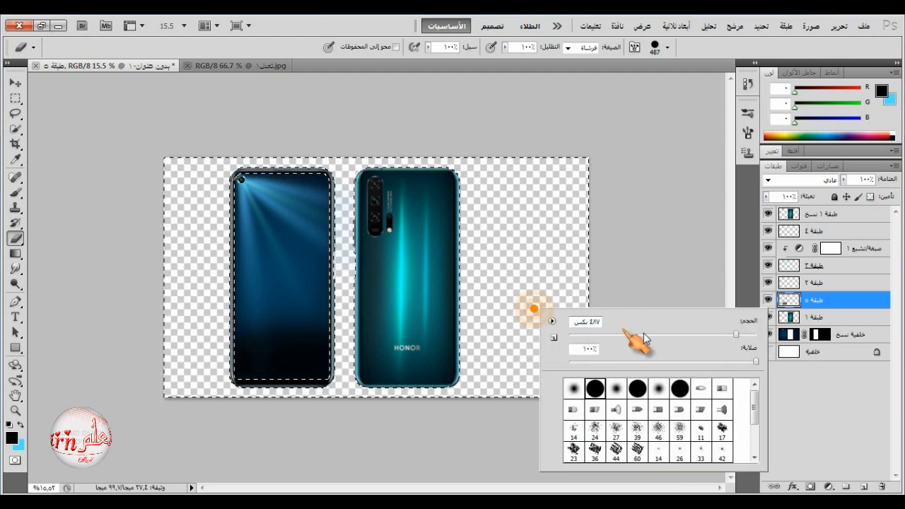
drag(627, 343, 755, 337)
key(Return)
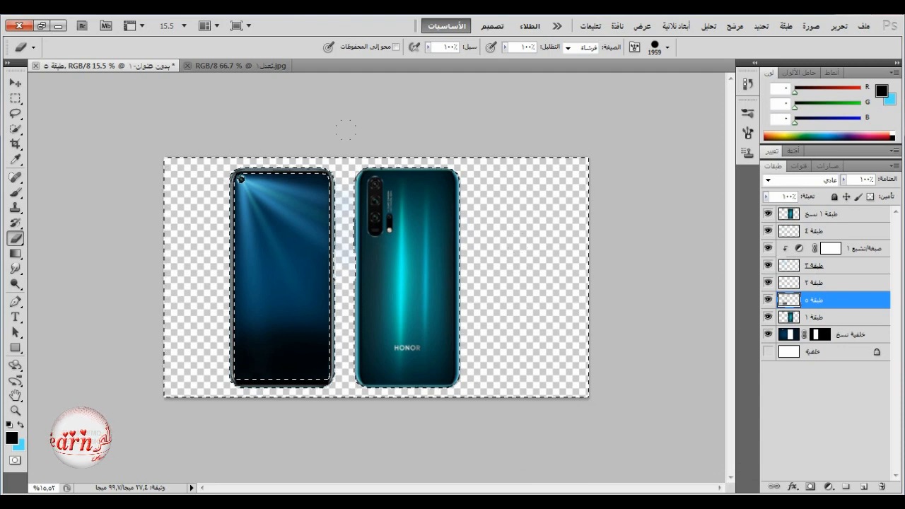
right_click(201, 207)
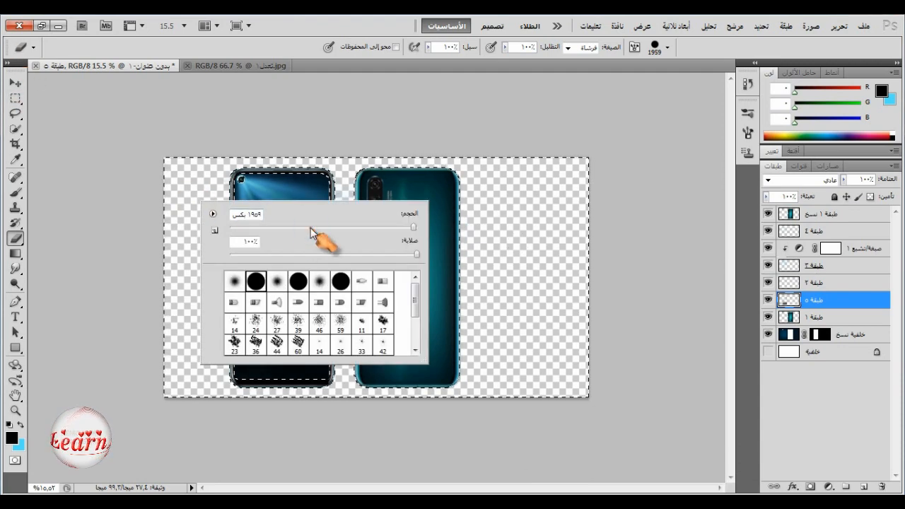
click(311, 227)
key(Return)
click(15, 99)
click(168, 158)
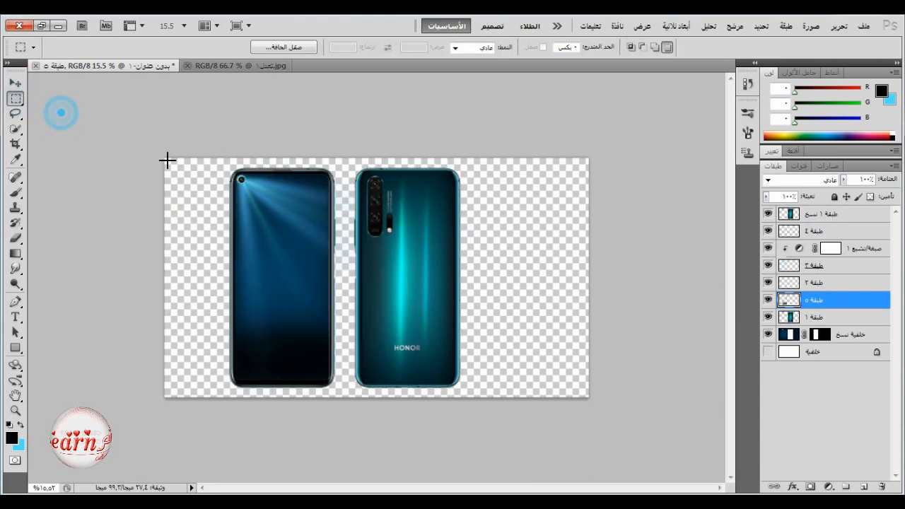
Open the kneeling witch image witch11_by_faestock_d6rj28u-pre.png from Windows Photo Viewer in Photoshop
scroll(289, 261, up, 1)
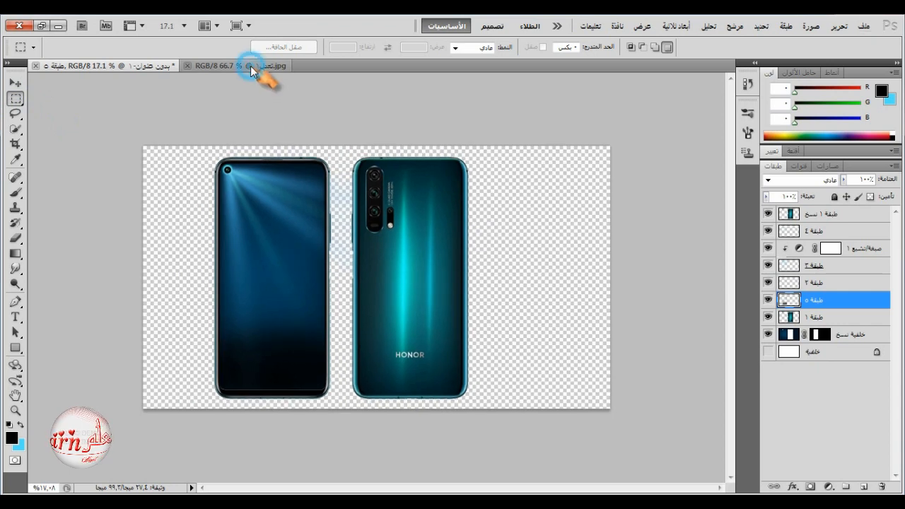
click(251, 65)
click(132, 67)
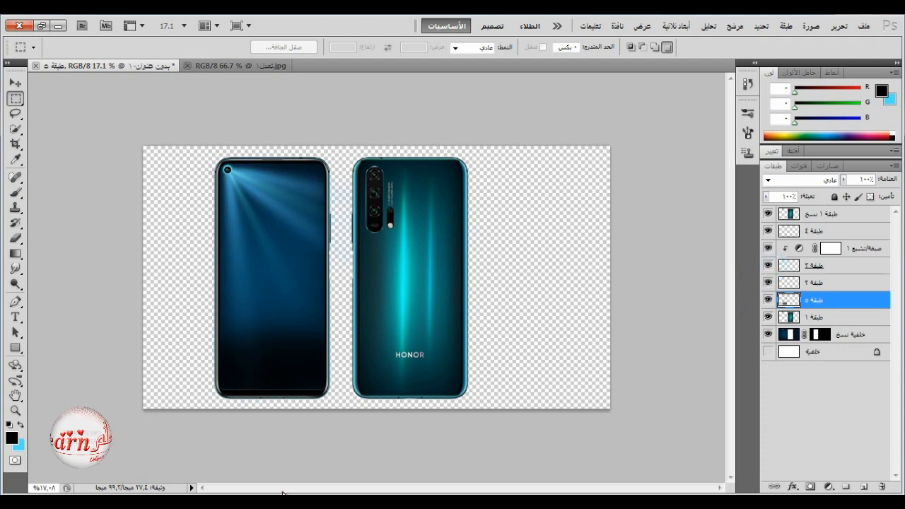
click(491, 440)
right_click(459, 239)
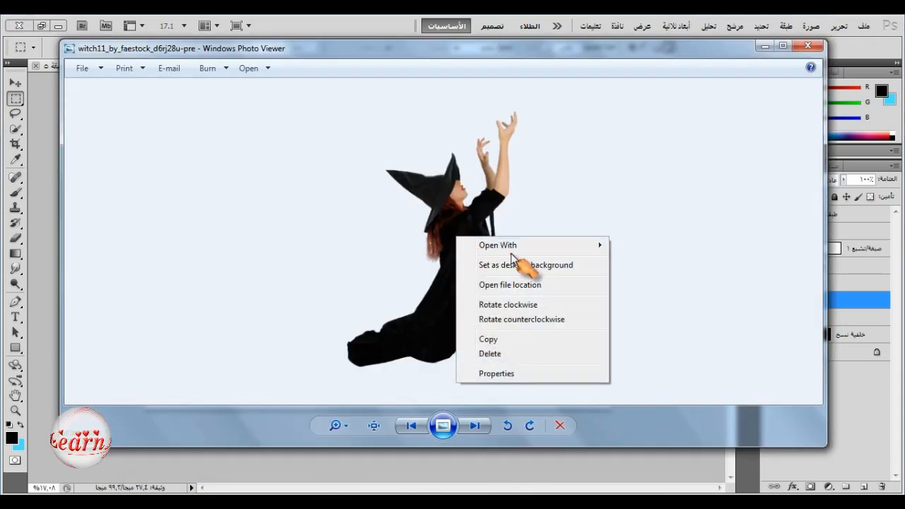
mouse_move(538, 244)
click(639, 263)
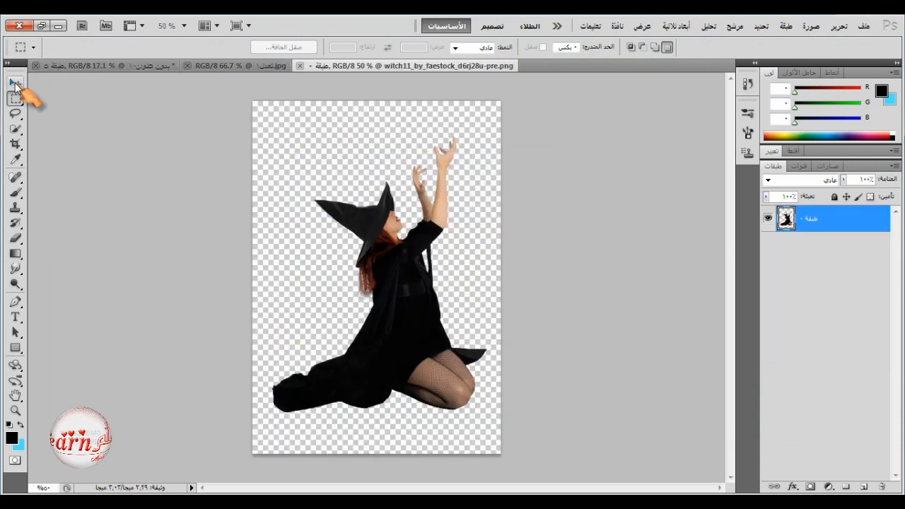
Flip the witch horizontally and bring her into the phone composition, placed over the front phone's screen
click(15, 83)
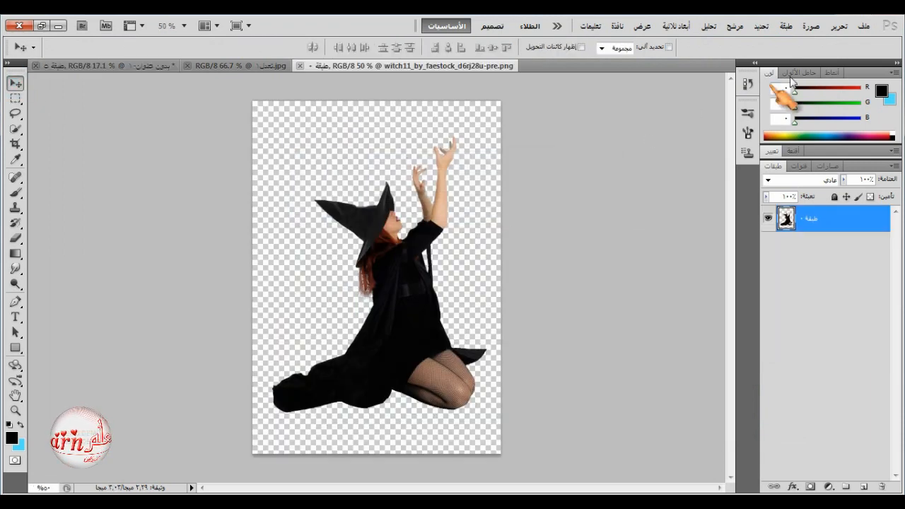
click(838, 26)
click(679, 270)
right_click(405, 245)
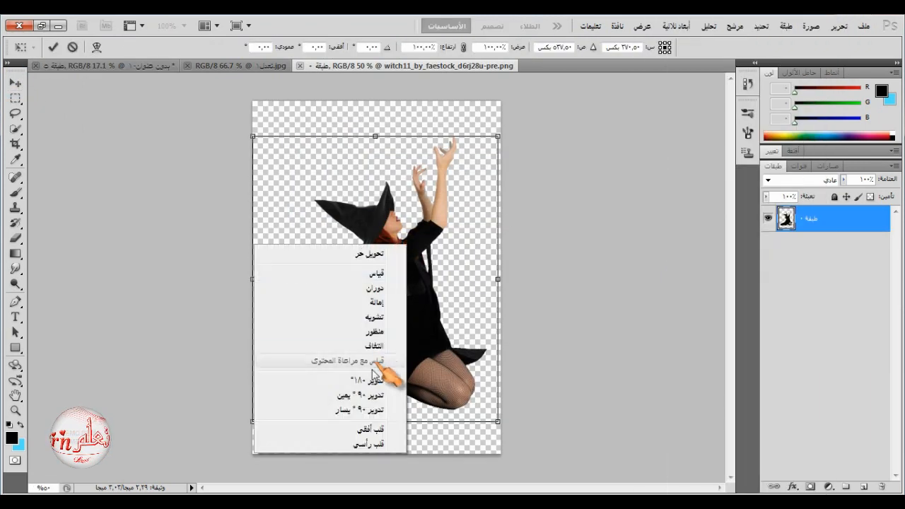
click(375, 430)
click(53, 46)
drag(359, 255, 319, 272)
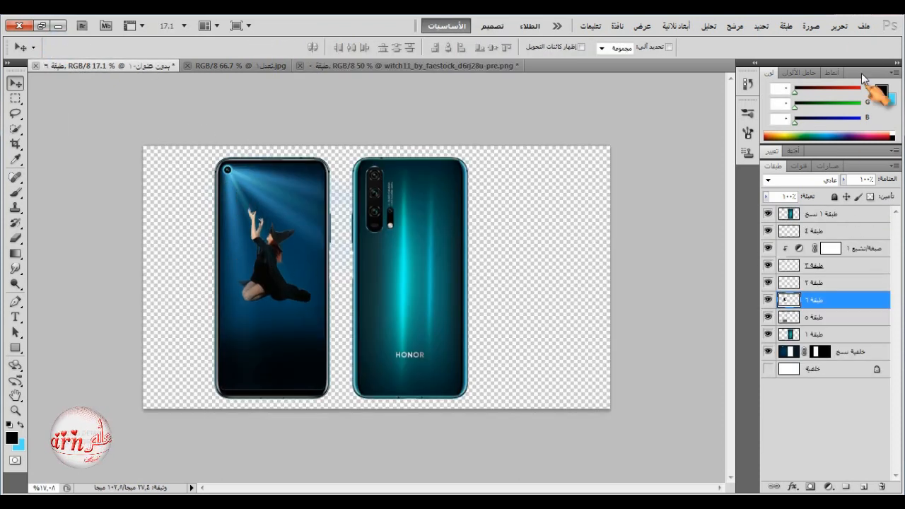
Transform the witch layer طبقة ٦ to 151.48% width and 195.48% height, positioned kneeling at the base of the front phone's screen
click(839, 26)
click(681, 266)
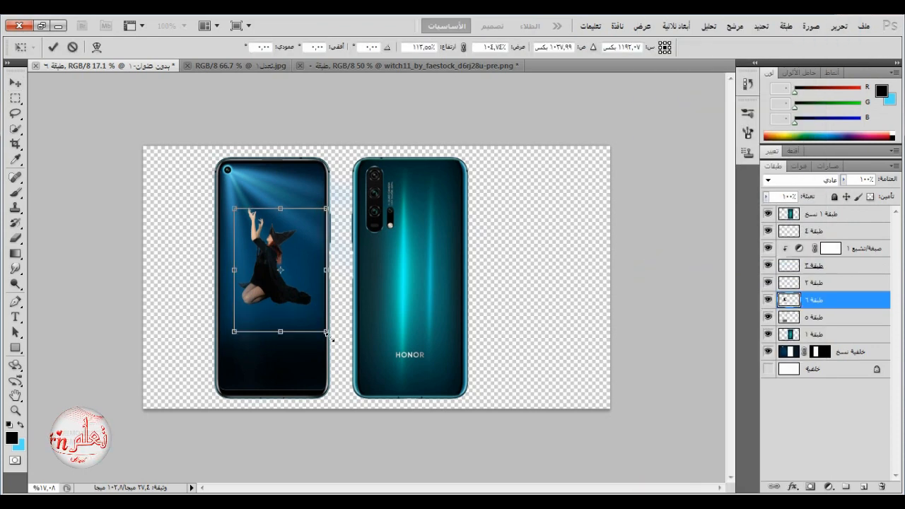
drag(326, 333, 356, 401)
drag(317, 323, 299, 305)
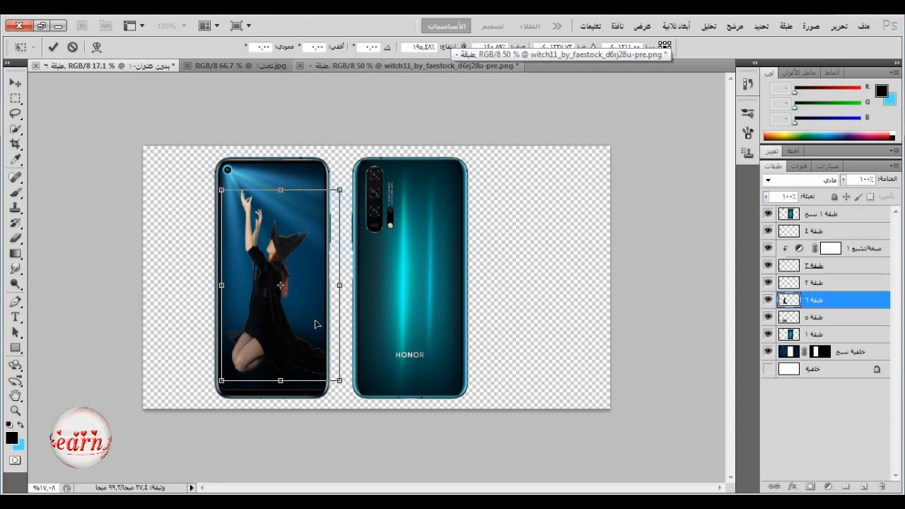
scroll(313, 333, up, 2)
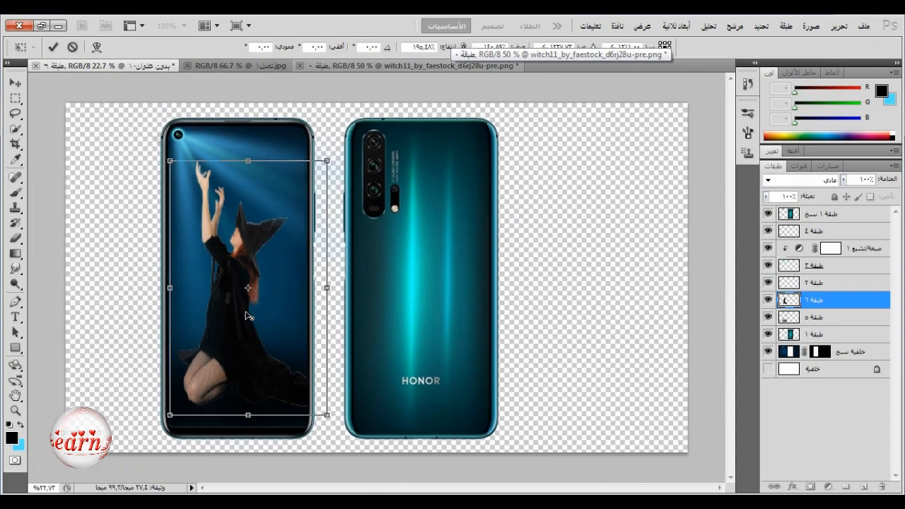
drag(236, 307, 240, 324)
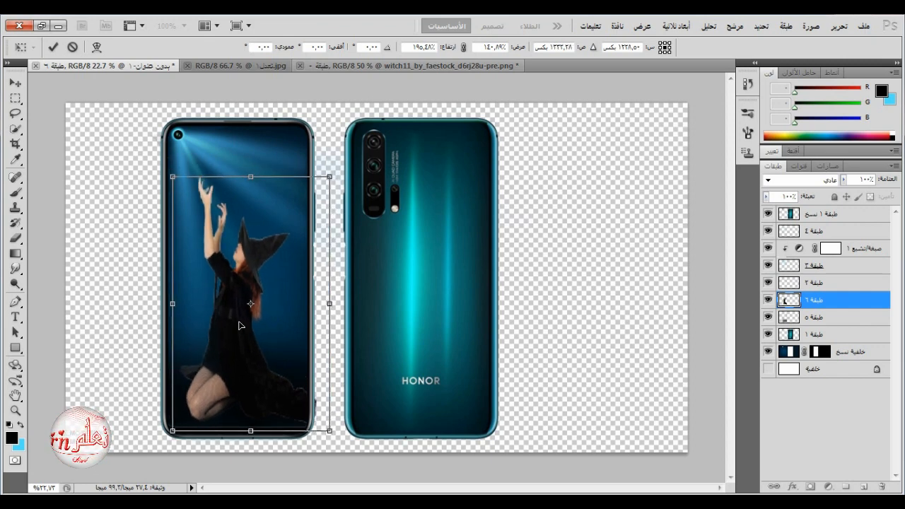
drag(172, 304, 161, 305)
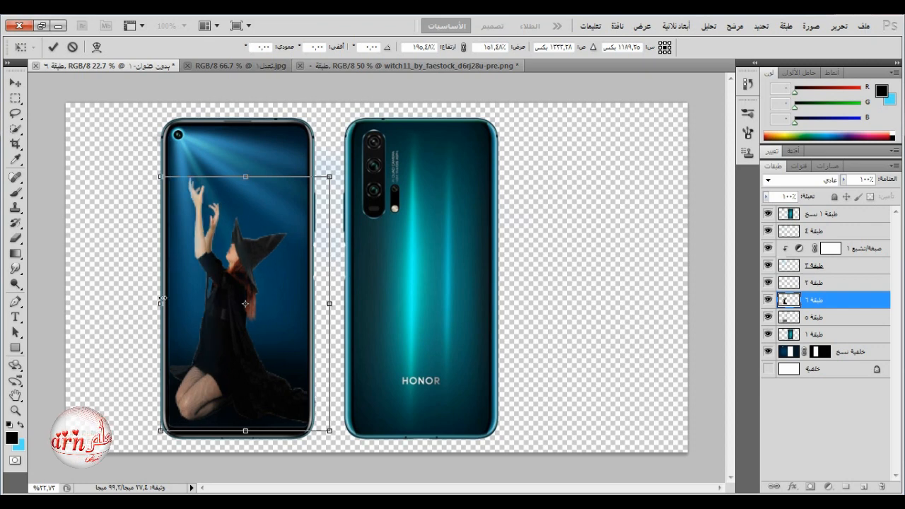
click(53, 47)
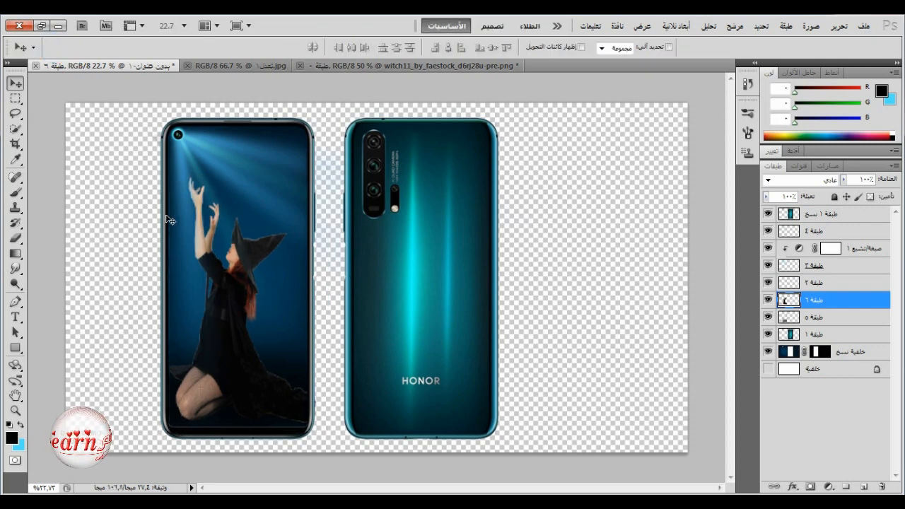
Erase the cloak overflow around the front phone's screen on طبقة ٦, using the outline of طبقة ١ نسخ with both phone layers hidden
ctrl+click(790, 216)
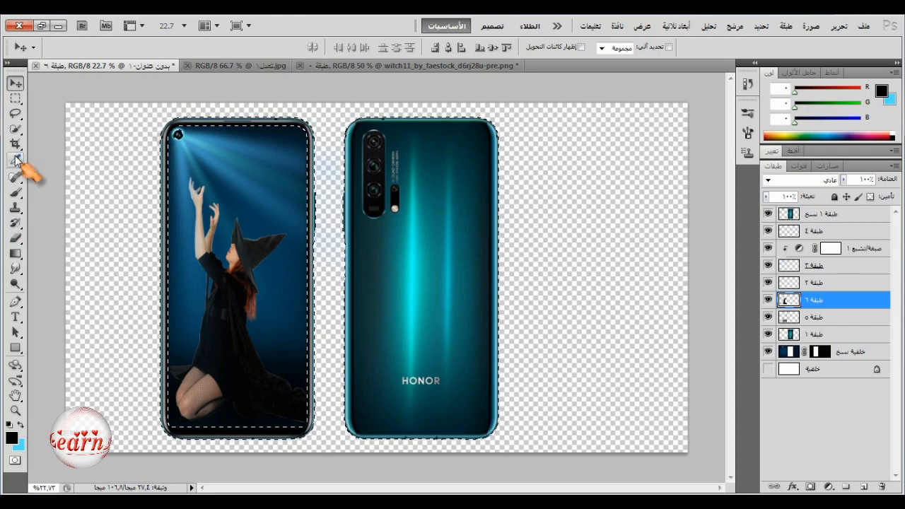
click(16, 238)
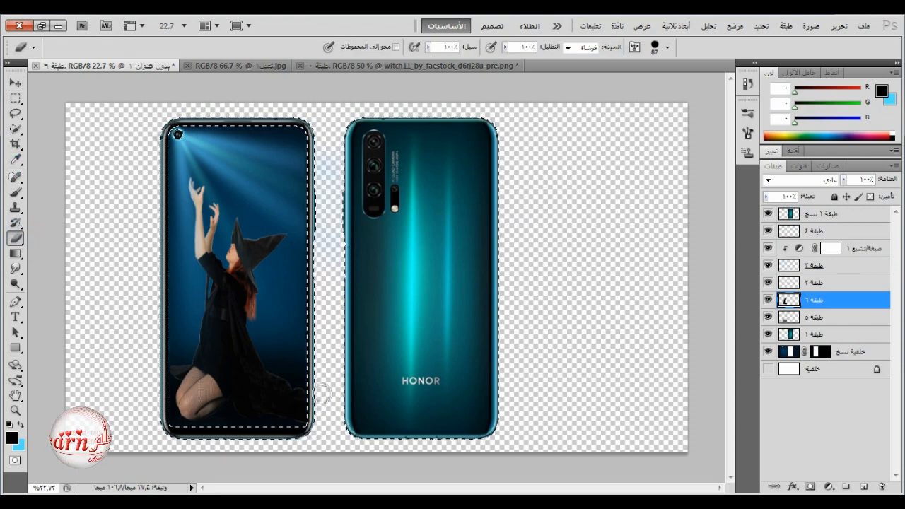
click(768, 213)
click(768, 334)
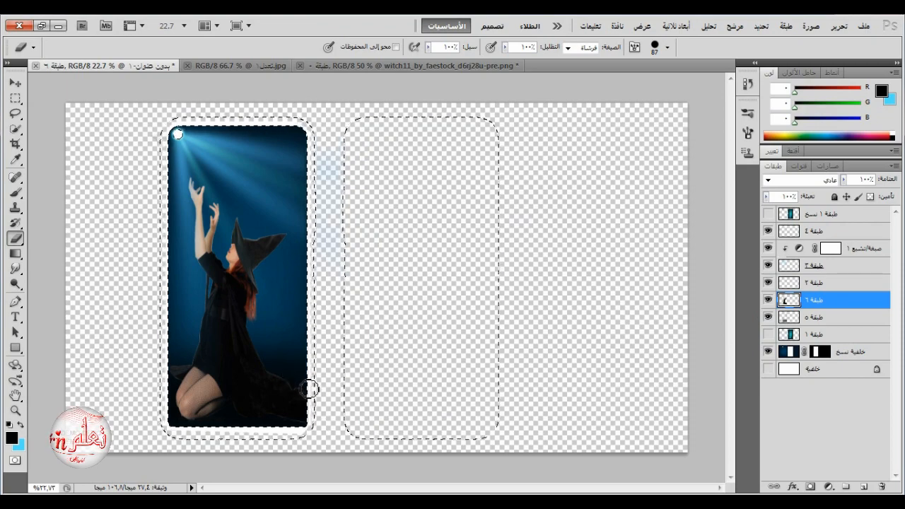
click(15, 99)
right_click(100, 135)
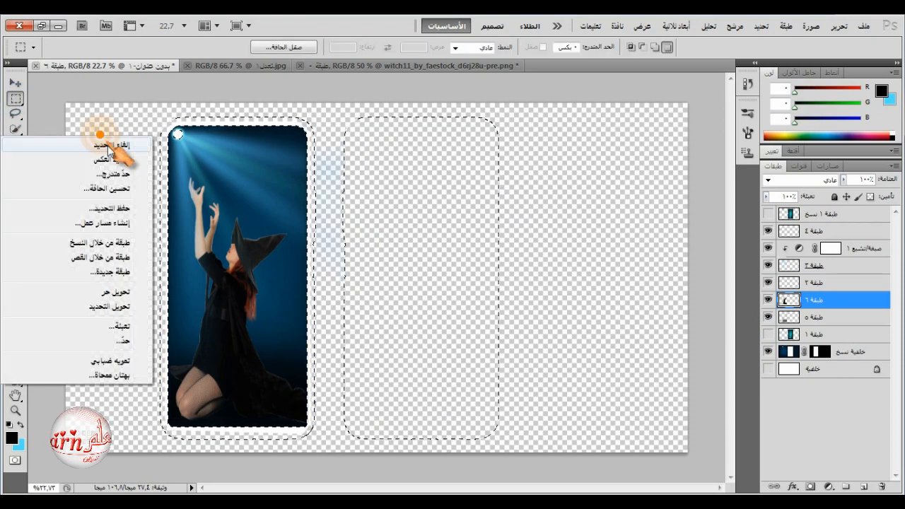
click(106, 159)
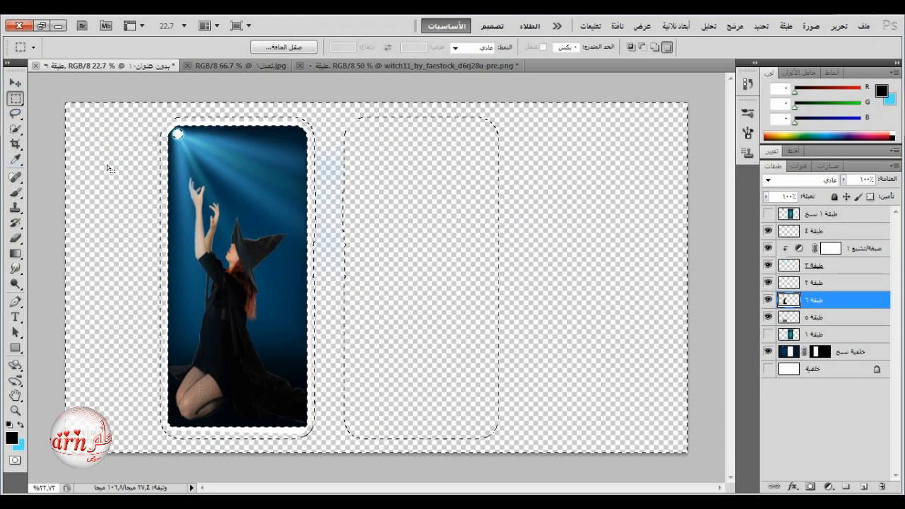
click(15, 238)
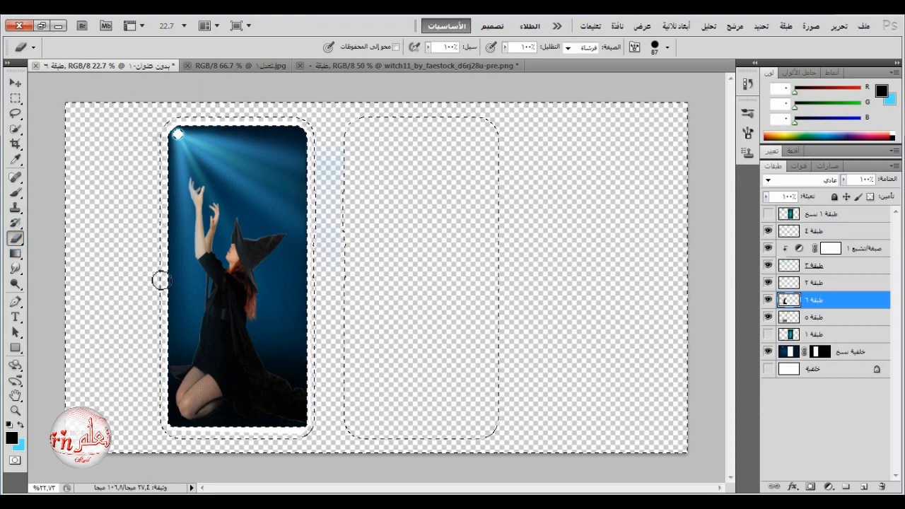
Remove the selection and show the phone layers طبقة ١ نسخ and طبقة ١ again
click(15, 99)
click(41, 113)
click(768, 214)
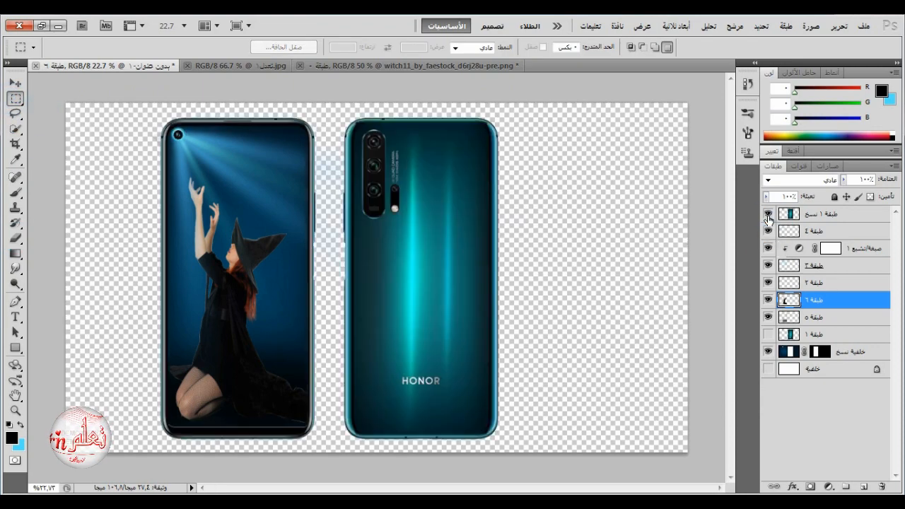
click(768, 322)
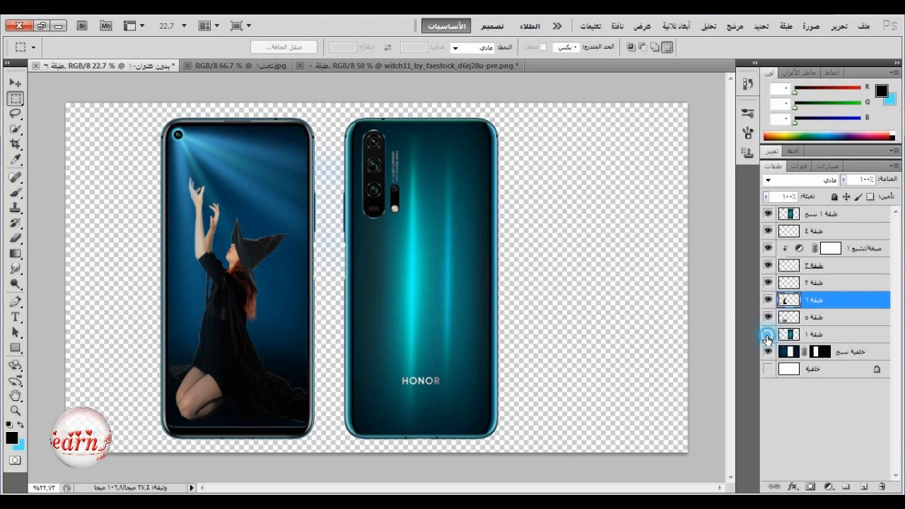
Compare the witch with the reference advertisement and move layer طبقة ٦ above طبقة ٤, directly below طبقة ١ نسخ
scroll(212, 209, up, 2)
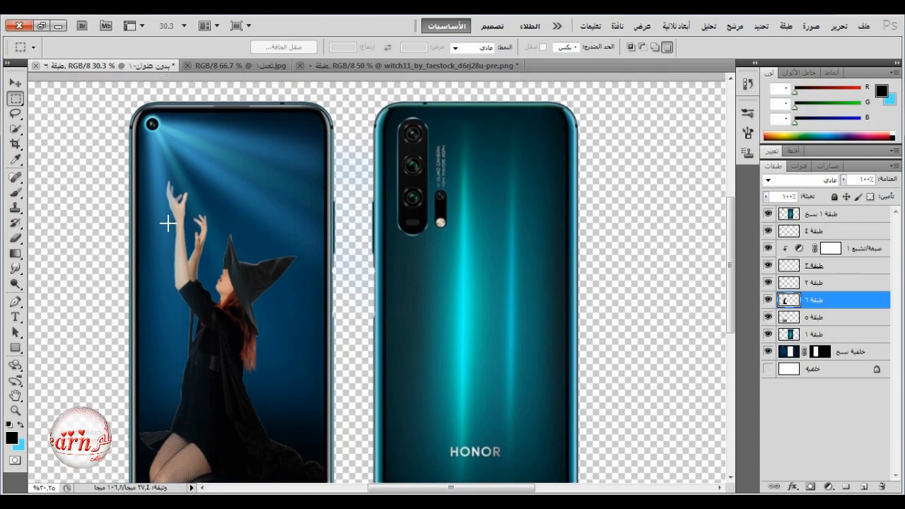
scroll(168, 223, up, 1)
scroll(184, 247, down, 1)
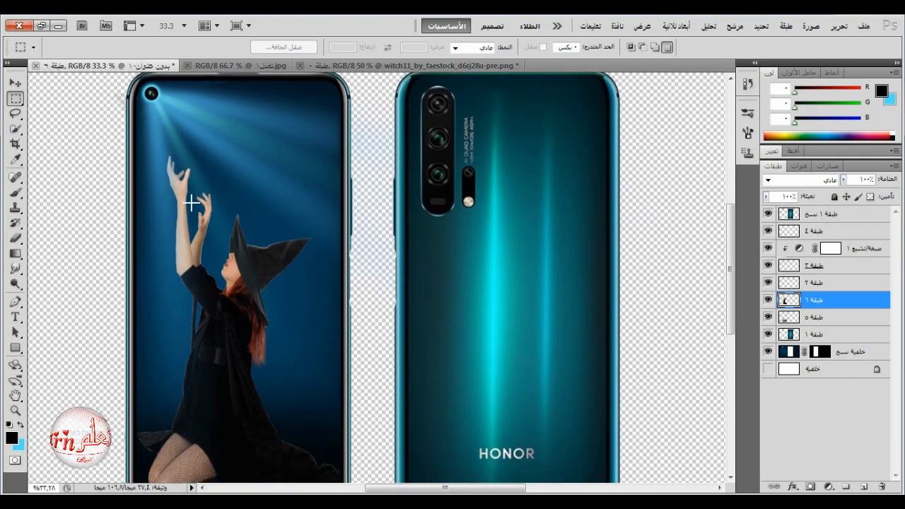
click(255, 66)
click(117, 66)
drag(815, 306, 816, 224)
click(769, 231)
click(768, 231)
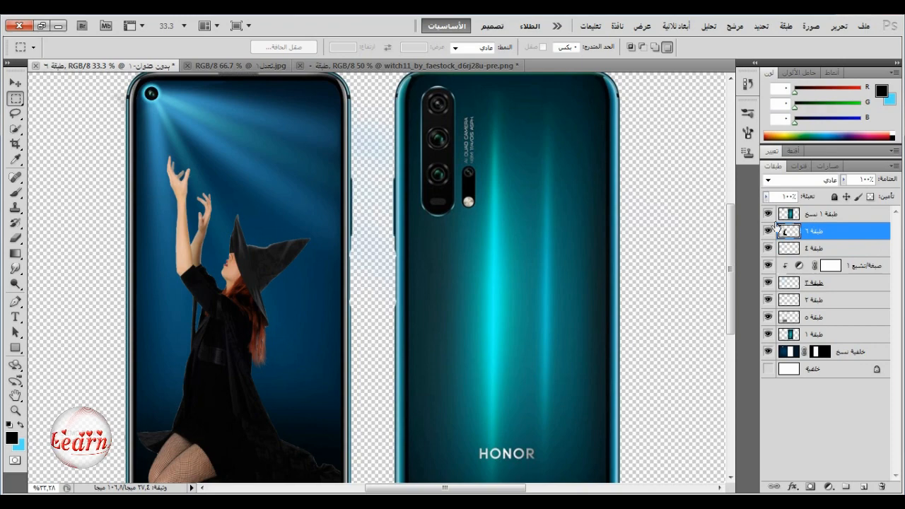
Shift the witch slightly to the right within the front phone's screen
scroll(262, 250, down, 2)
scroll(262, 250, down, 2)
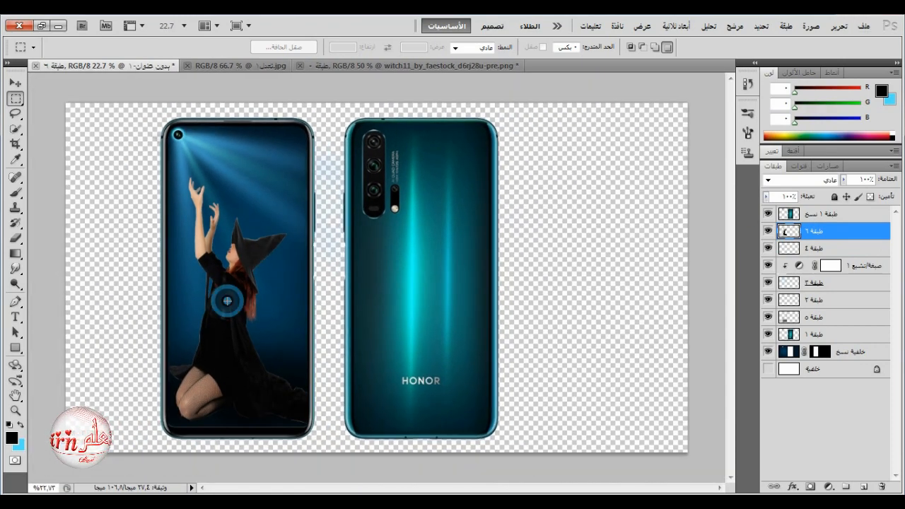
click(15, 83)
drag(221, 312, 237, 311)
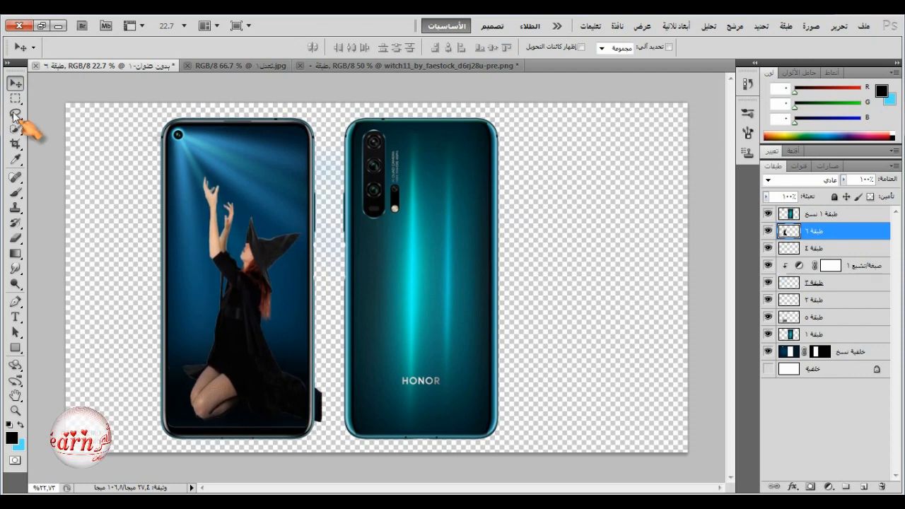
Erase the cloak piece sticking out beside the front phone, using the inverted outline of طبقة ١ نسخ, and remove the selection
click(16, 238)
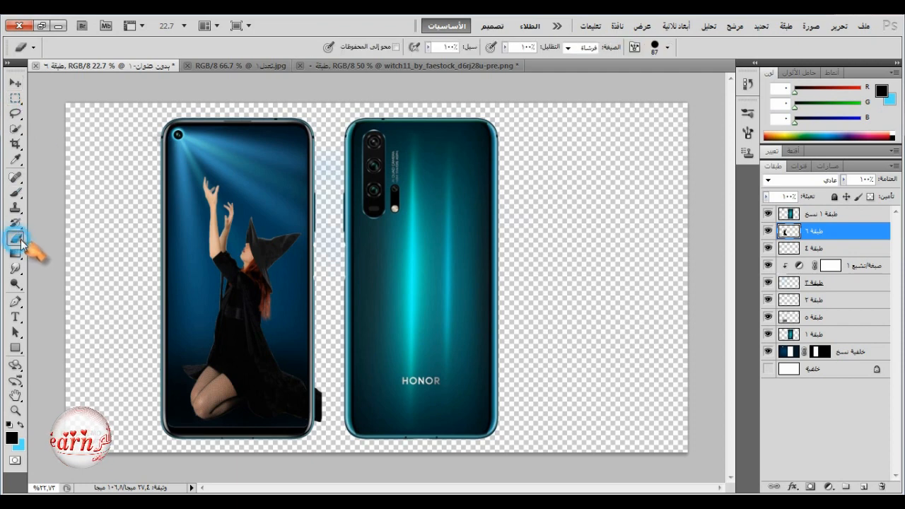
ctrl+click(792, 216)
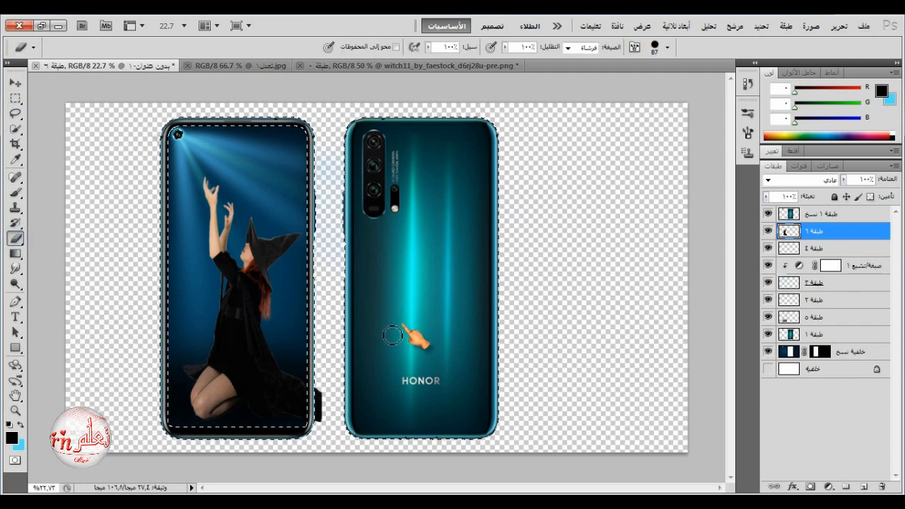
click(15, 98)
right_click(203, 214)
click(173, 237)
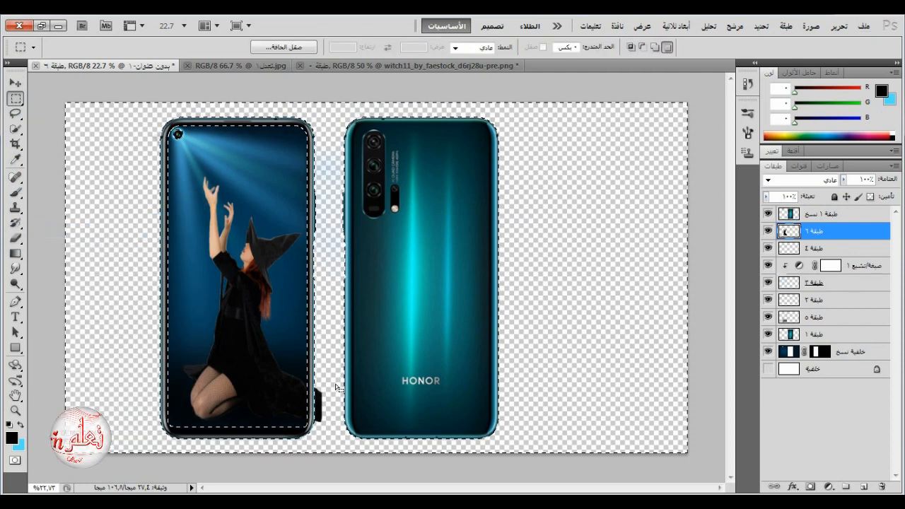
click(16, 239)
click(16, 99)
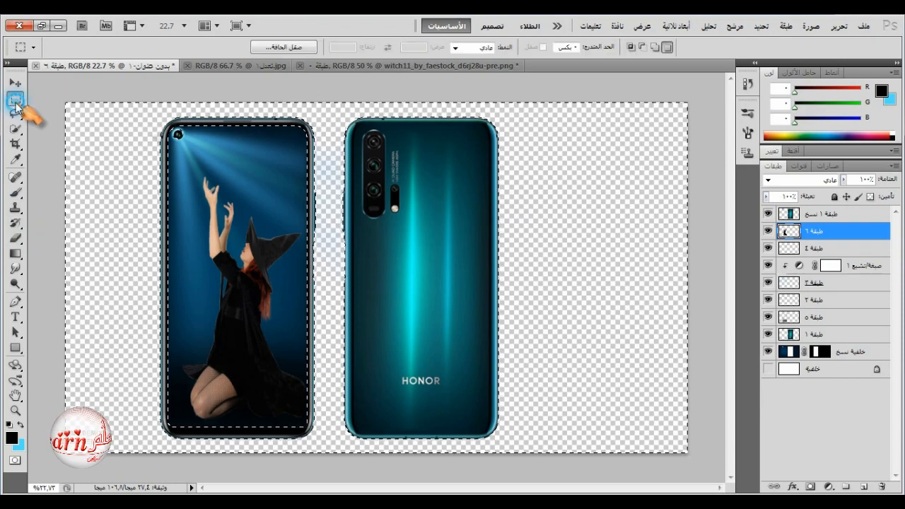
click(99, 149)
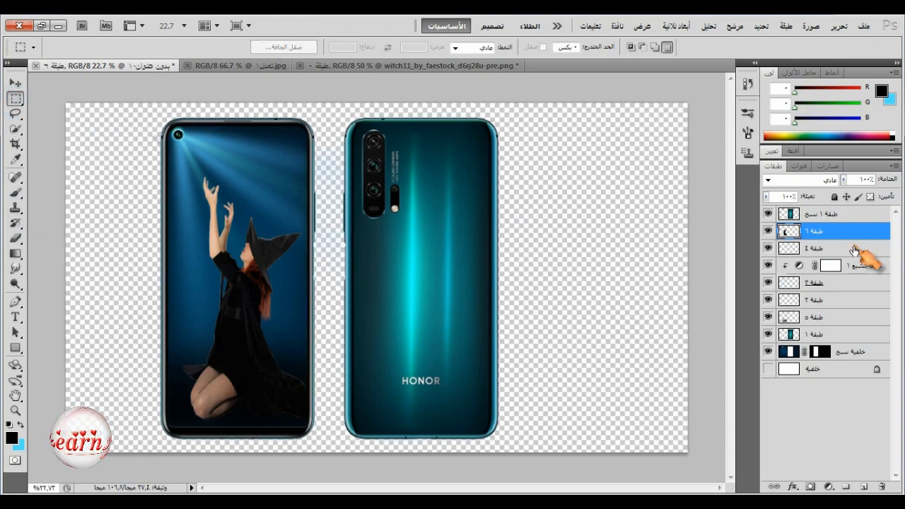
Load the outline of طبقة ٦ and fill it with 50% gray on a new layer directly above it
ctrl+click(786, 234)
click(864, 487)
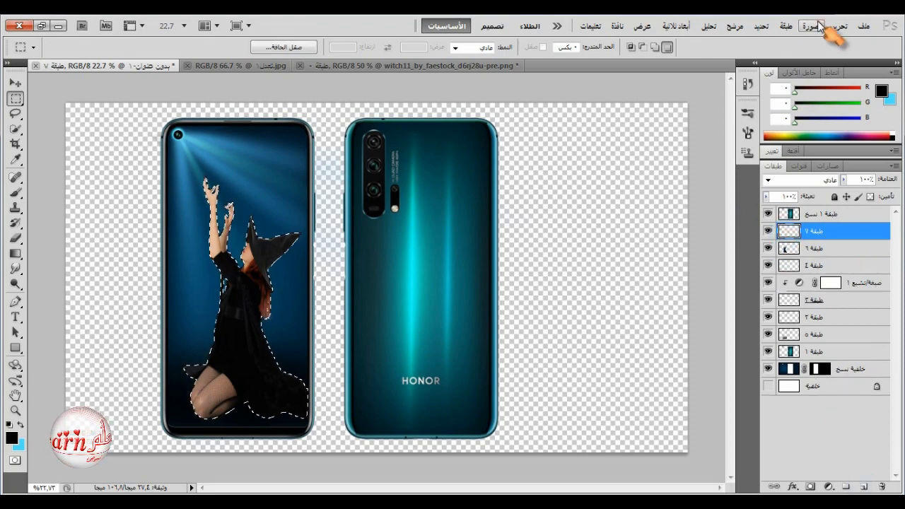
click(839, 26)
click(814, 212)
click(474, 164)
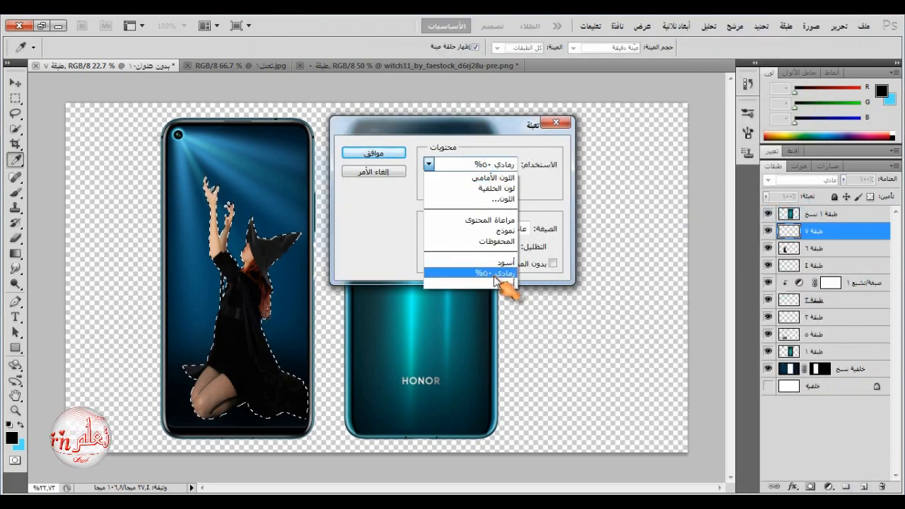
click(495, 274)
click(373, 153)
Set the blend mode of the gray layer طبقة ٧ to Overlay (تغشية)
click(821, 180)
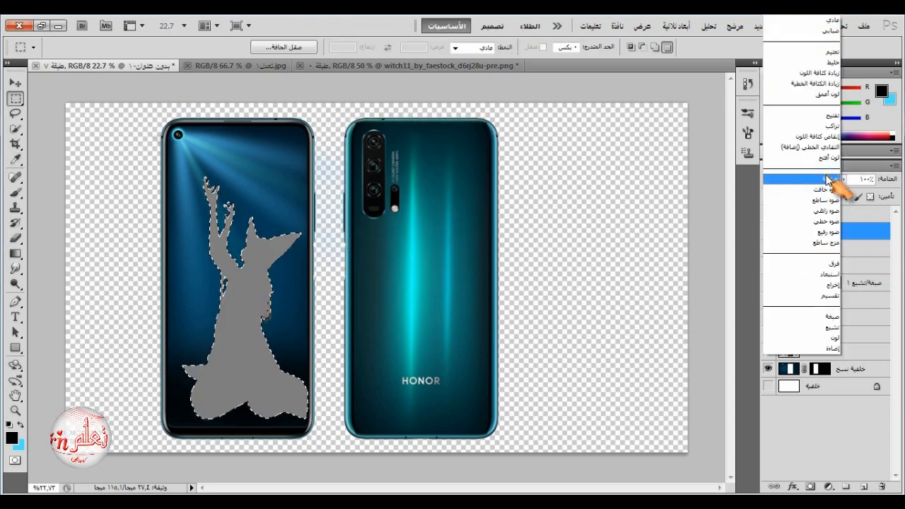
click(829, 180)
key(alt)
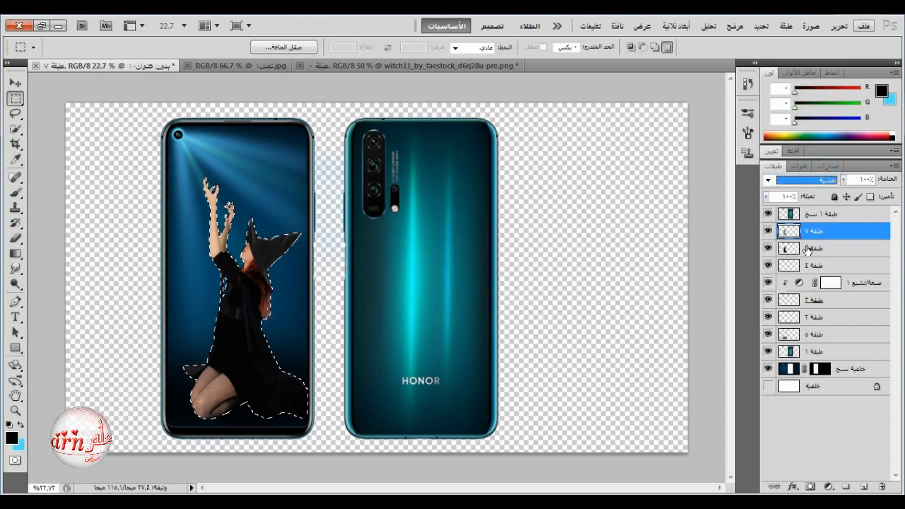
key(Escape)
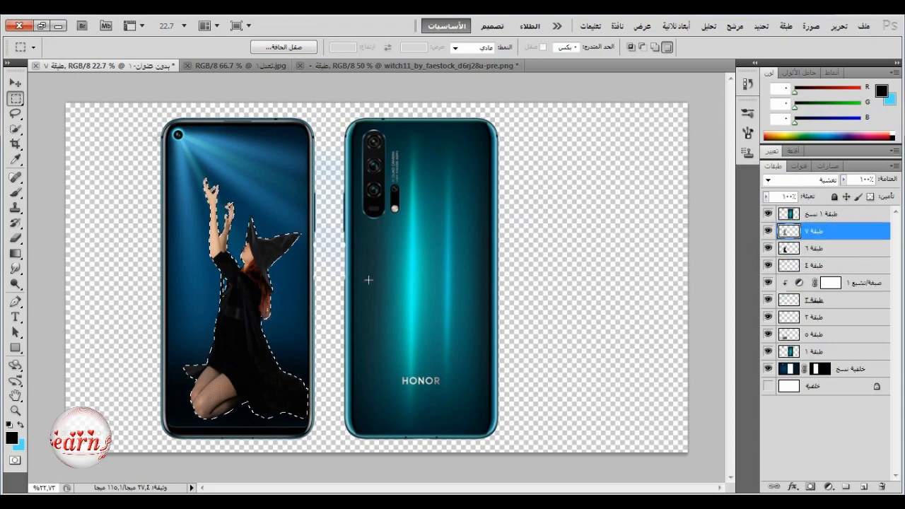
Lighten the witch's raised hands and arms with the Dodge tool at 65 px, and her hat at 90 px
click(15, 284)
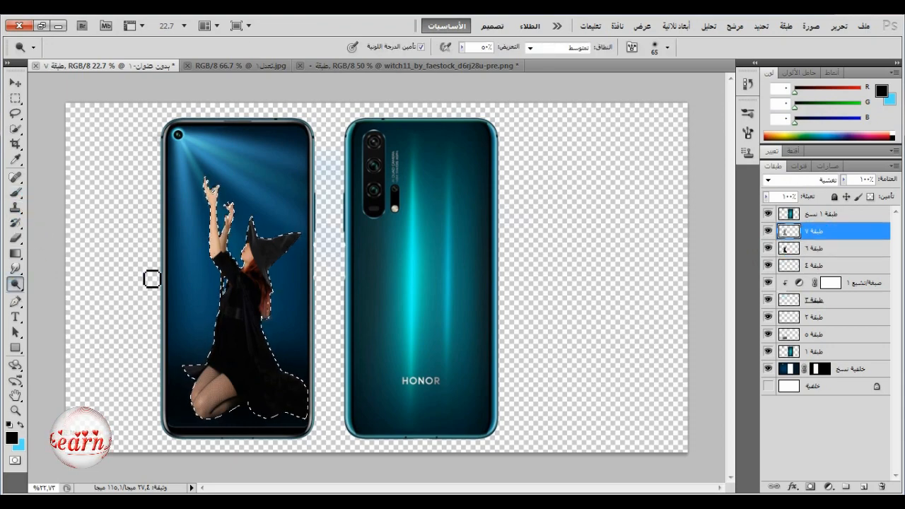
scroll(182, 222, up, 5)
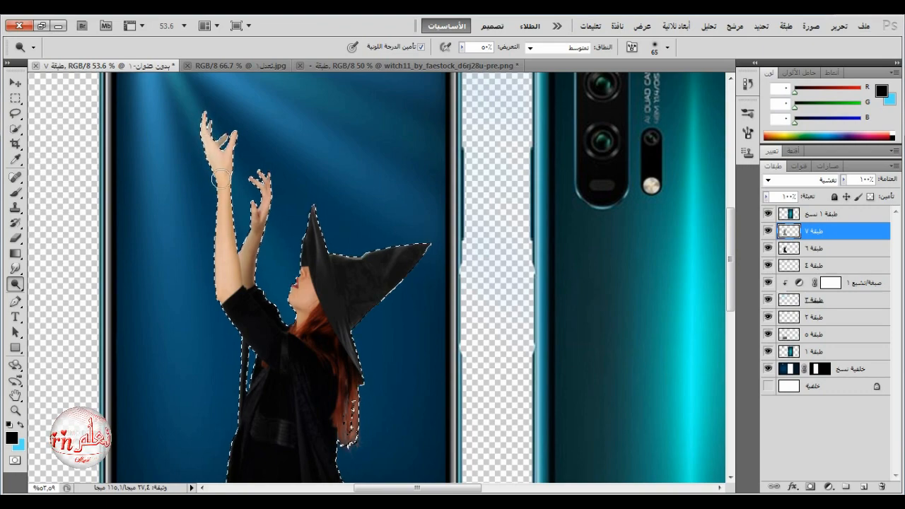
drag(203, 125, 227, 132)
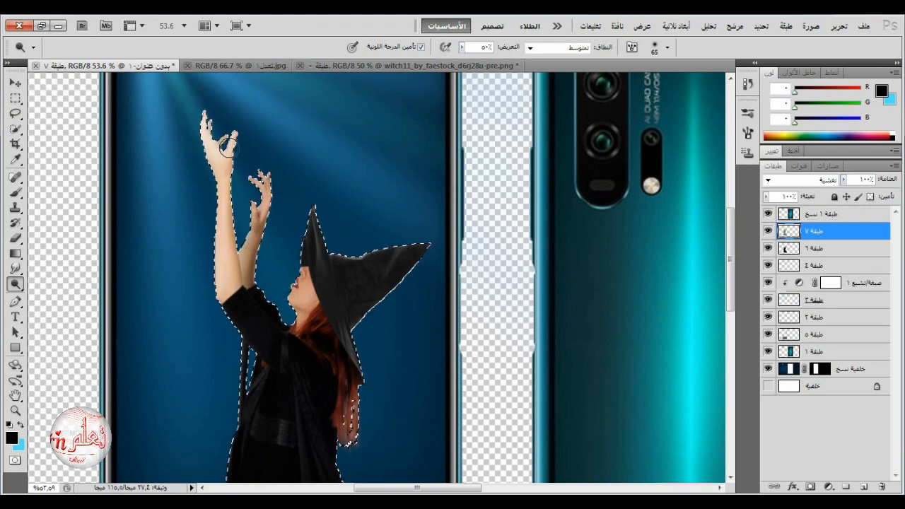
right_click(306, 198)
drag(410, 228, 425, 228)
key(Return)
scroll(290, 266, down, 2)
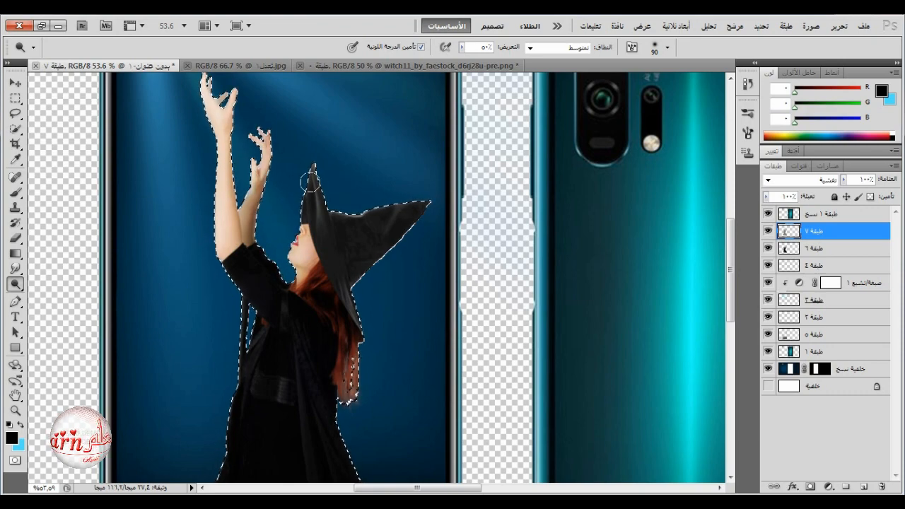
drag(310, 182, 409, 199)
Lighten the witch's kneeling legs with a larger Dodge brush
scroll(307, 189, down, 5)
right_click(306, 232)
drag(424, 263, 441, 262)
key(Return)
mouse_move(198, 297)
mouse_down()
mouse_move(208, 309)
mouse_move(182, 332)
mouse_move(187, 340)
mouse_up()
Darken the underside of the witch's knees with a 162 px Burn brush and brighten her thighs with the Dodge tool
drag(15, 283, 57, 300)
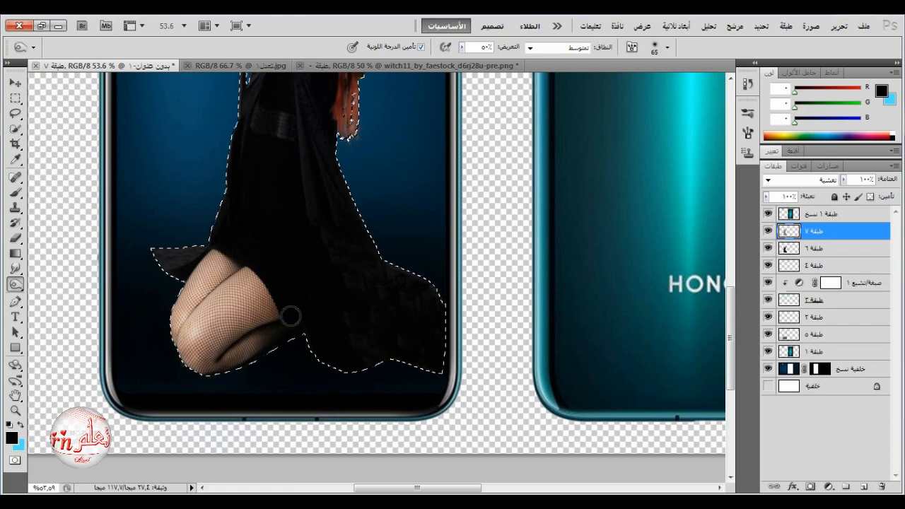
right_click(294, 311)
drag(429, 341, 457, 341)
key(Return)
click(208, 363)
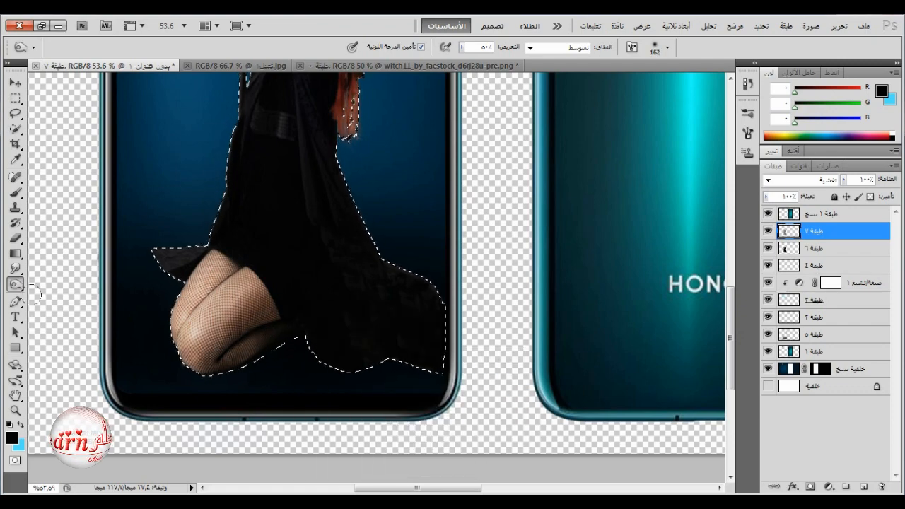
drag(15, 283, 57, 286)
mouse_move(239, 297)
mouse_down()
mouse_move(215, 266)
mouse_move(210, 317)
mouse_up()
Darken the witch's hair, sleeve and cloak edges with a 70 px Burn brush
mouse_move(15, 283)
mouse_down()
mouse_move(71, 301)
mouse_move(57, 299)
mouse_up()
scroll(317, 283, up, 5)
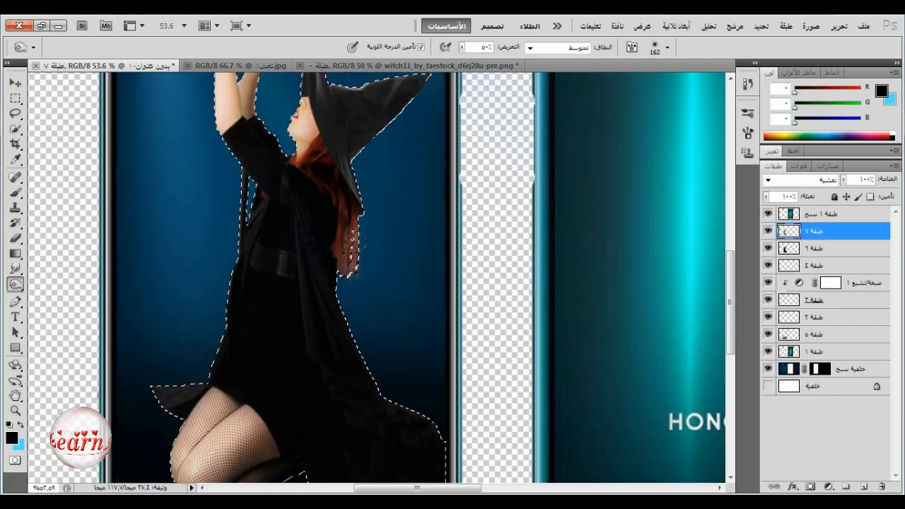
right_click(317, 283)
mouse_move(354, 223)
mouse_down()
mouse_move(315, 225)
mouse_move(325, 225)
mouse_up()
key(Return)
right_click(297, 233)
key(Return)
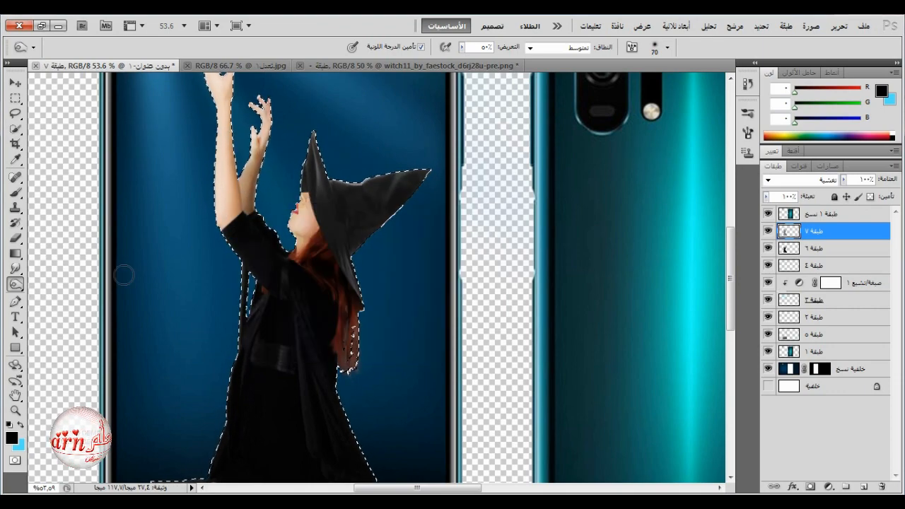
scroll(319, 269, down, 5)
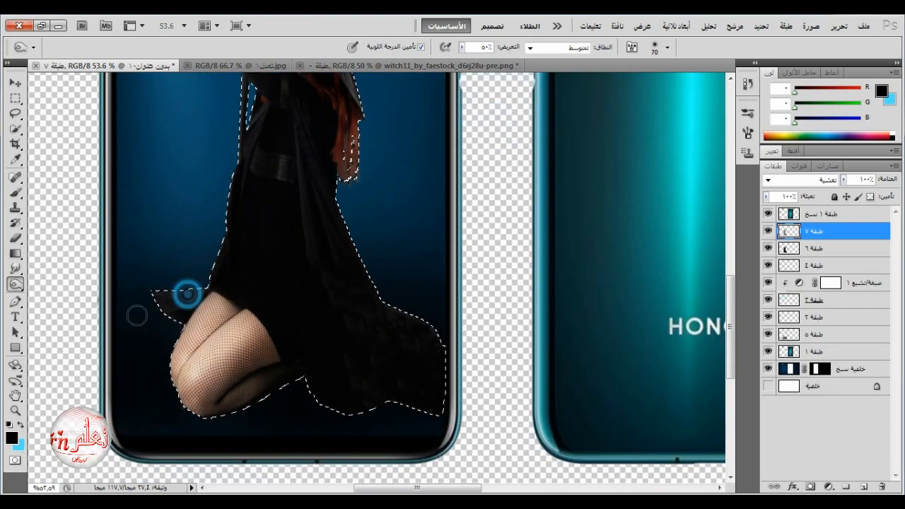
Remove the selection and darken the cloak, hat and arm edges with a 165 px Burn brush
key(m)
key(o)
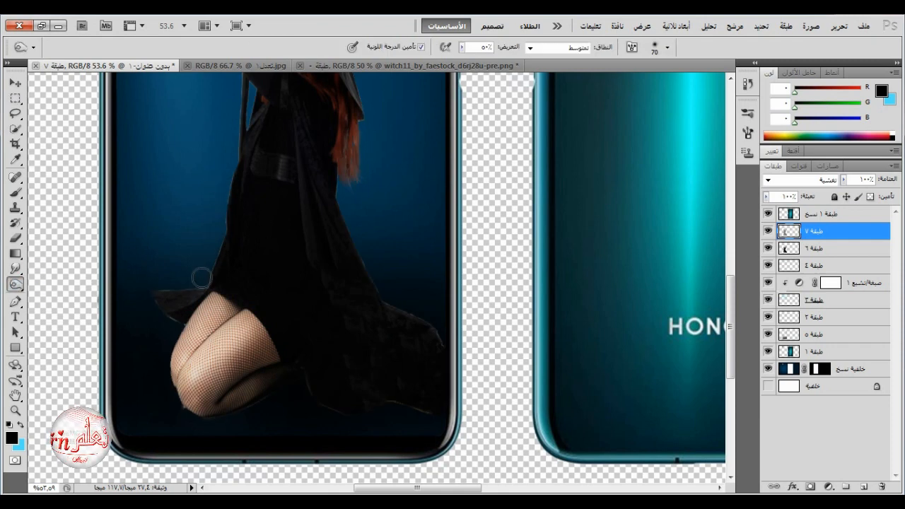
right_click(461, 336)
drag(544, 322, 572, 323)
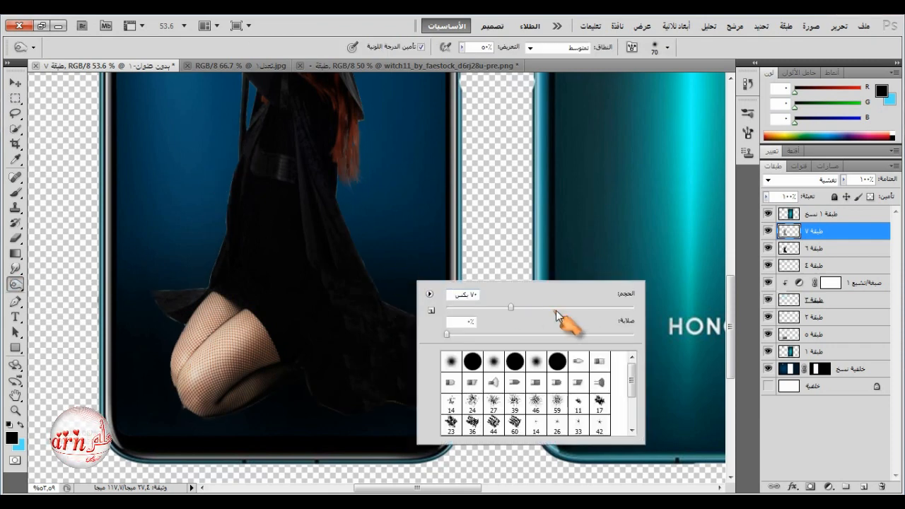
click(363, 255)
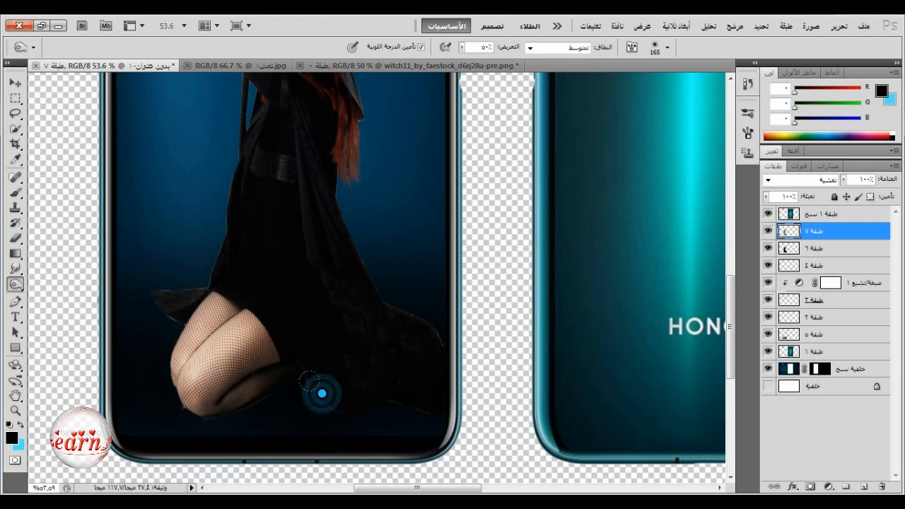
scroll(364, 186, up, 3)
click(364, 186)
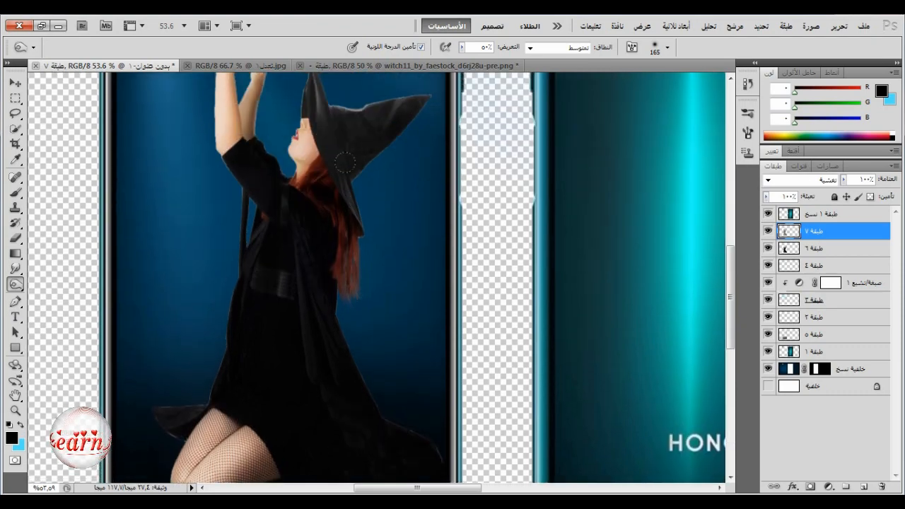
scroll(344, 162, up, 3)
click(227, 259)
scroll(202, 330, down, 3)
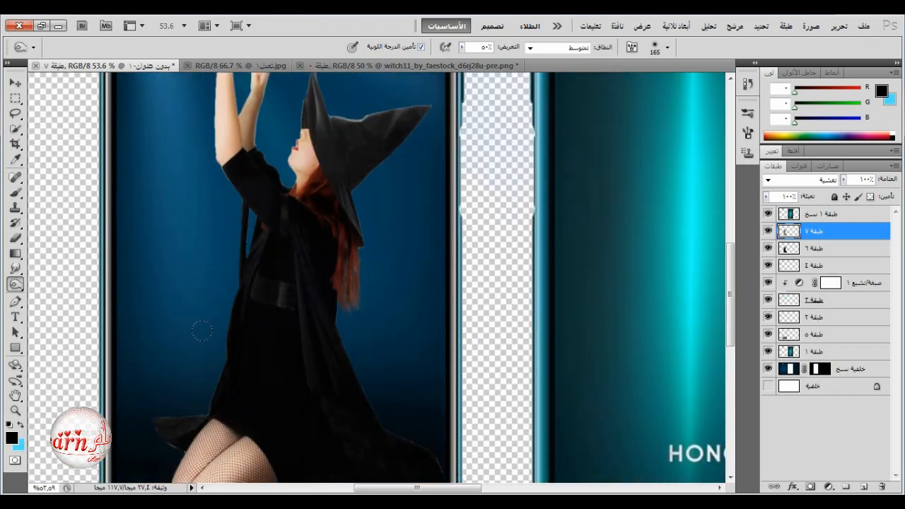
Compare the witch with and without the dodge-and-burn layer طبقة ٧
scroll(202, 331, down, 2)
scroll(276, 268, down, 5)
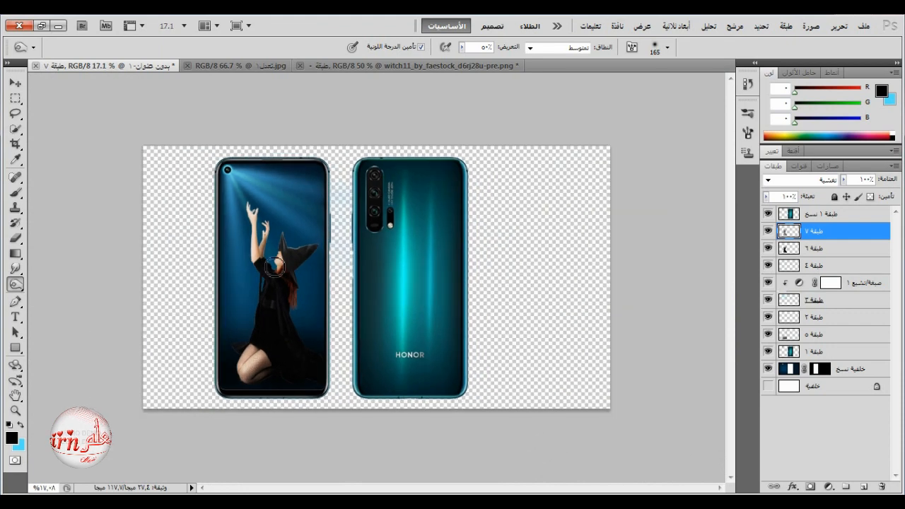
click(769, 230)
click(769, 230)
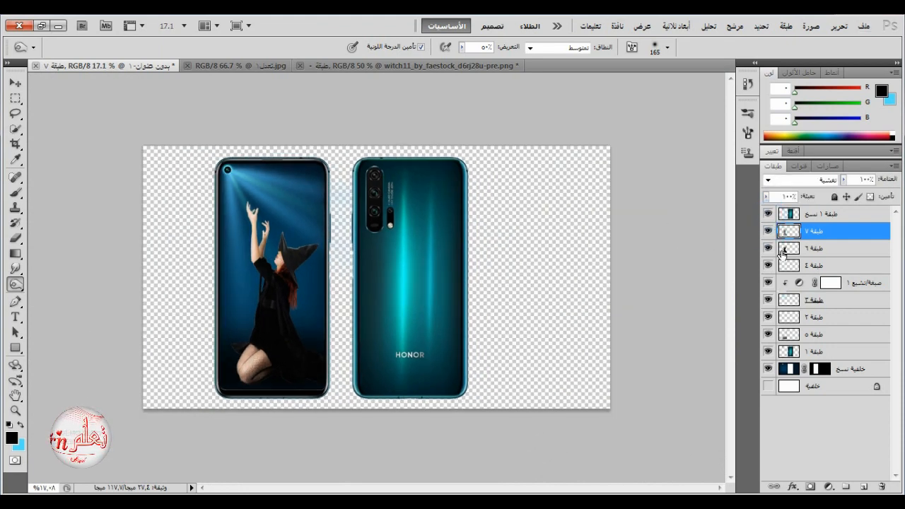
Add a new layer above طبقة ٧, make cyan the foreground color and load the witch's outline as a selection
click(864, 488)
click(19, 425)
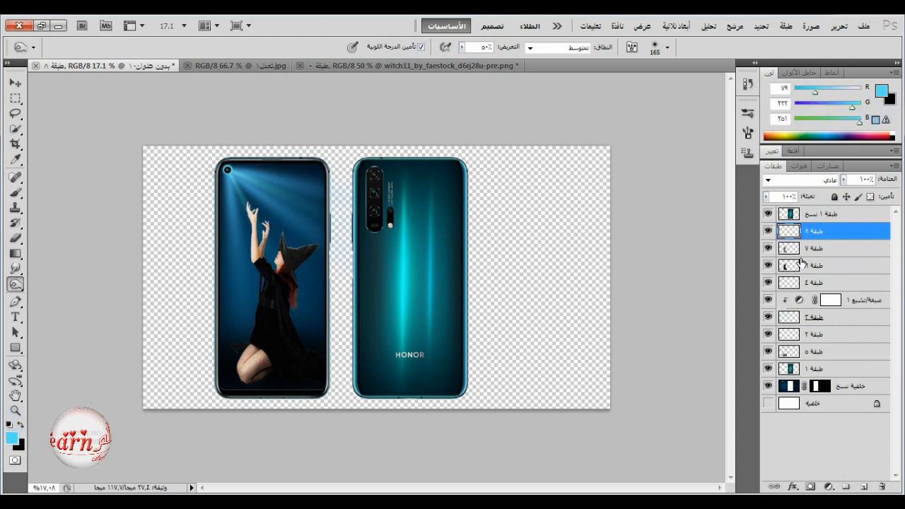
ctrl+click(790, 250)
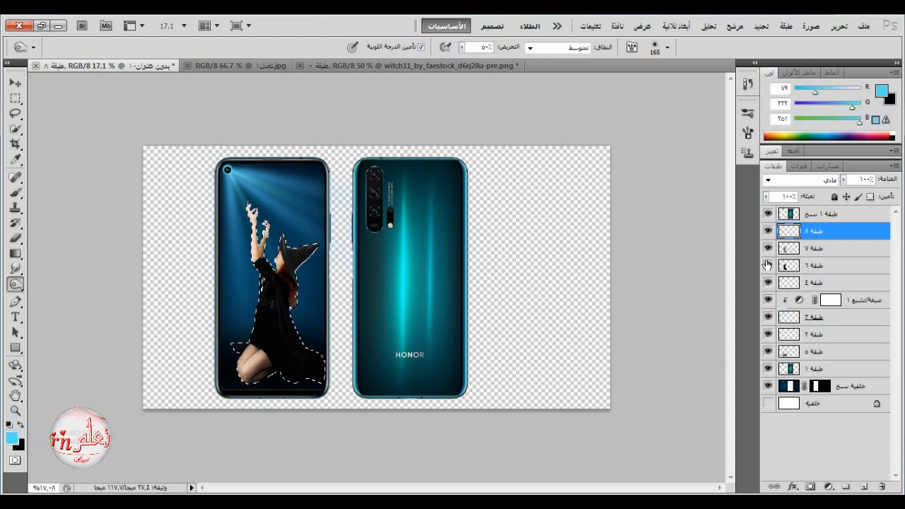
key(ctrl+plus)
key(ctrl+plus)
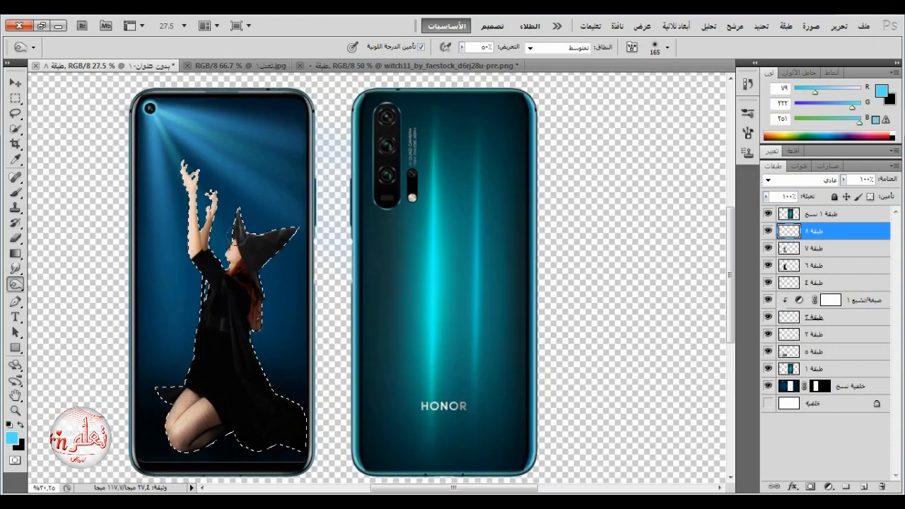
Paint a faint cyan glow over the selected witch with a soft 1094 px brush at 17% opacity and 0% hardness
click(15, 193)
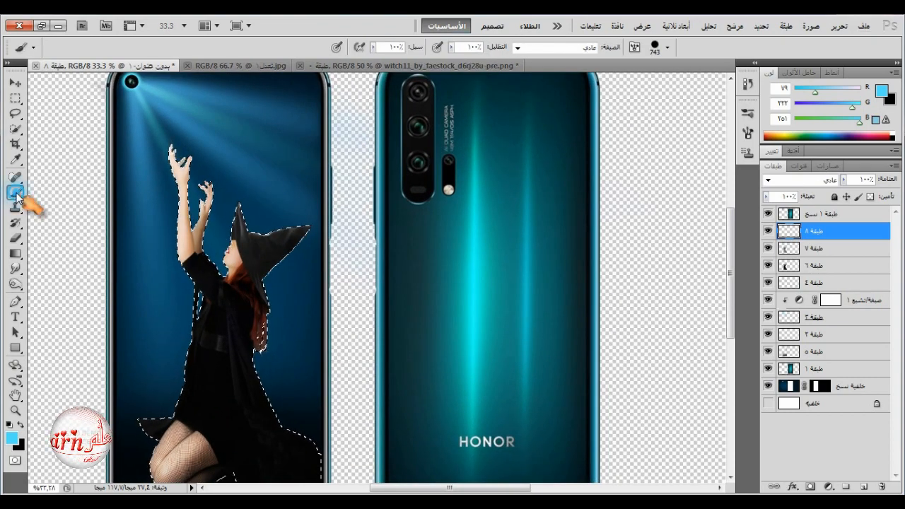
mouse_move(450, 47)
mouse_down()
mouse_move(469, 61)
mouse_move(404, 71)
mouse_up()
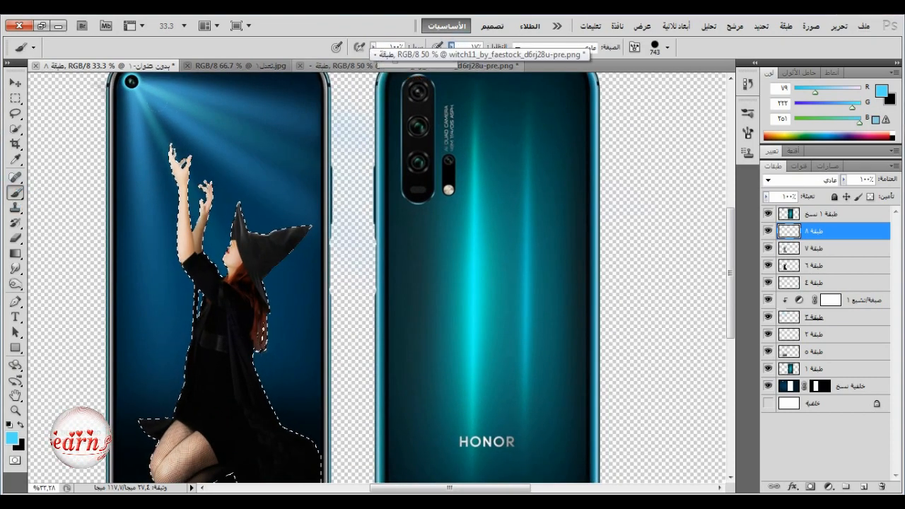
drag(282, 226, 219, 205)
key(ctrl+z)
right_click(272, 188)
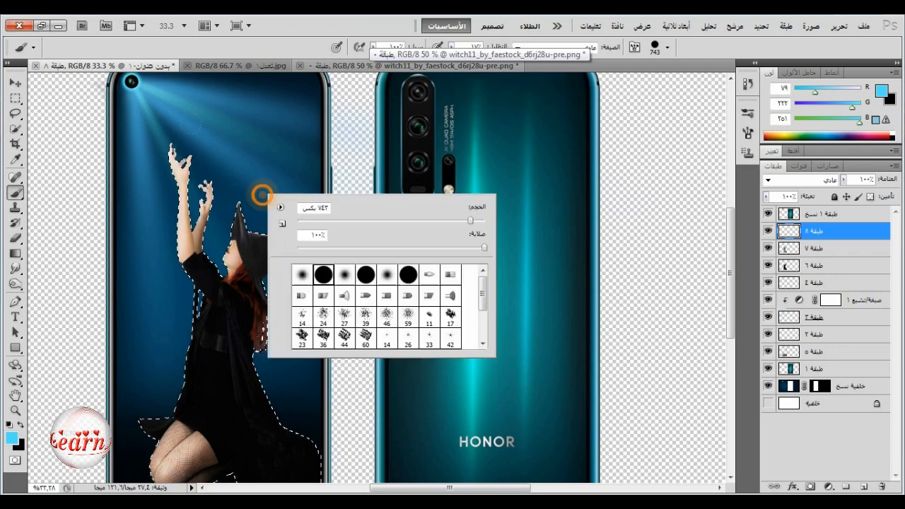
drag(467, 222, 478, 222)
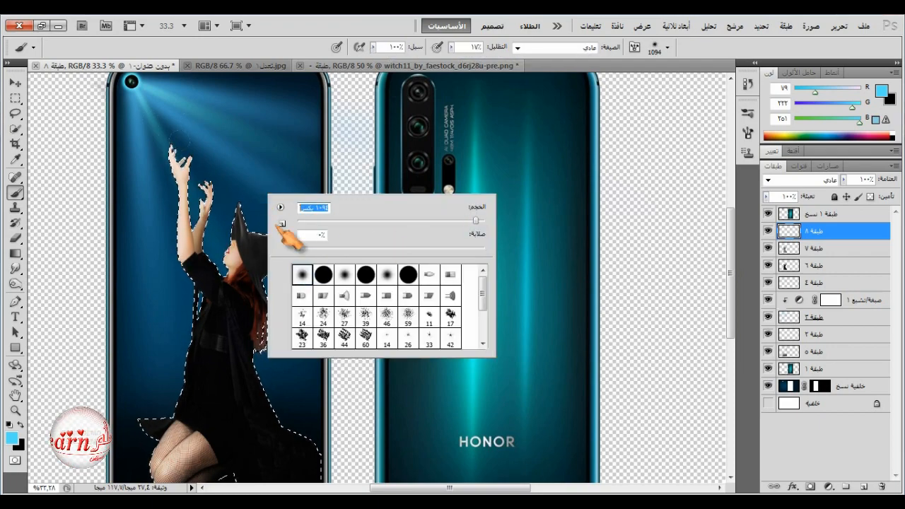
key(Return)
scroll(382, 276, down, 3)
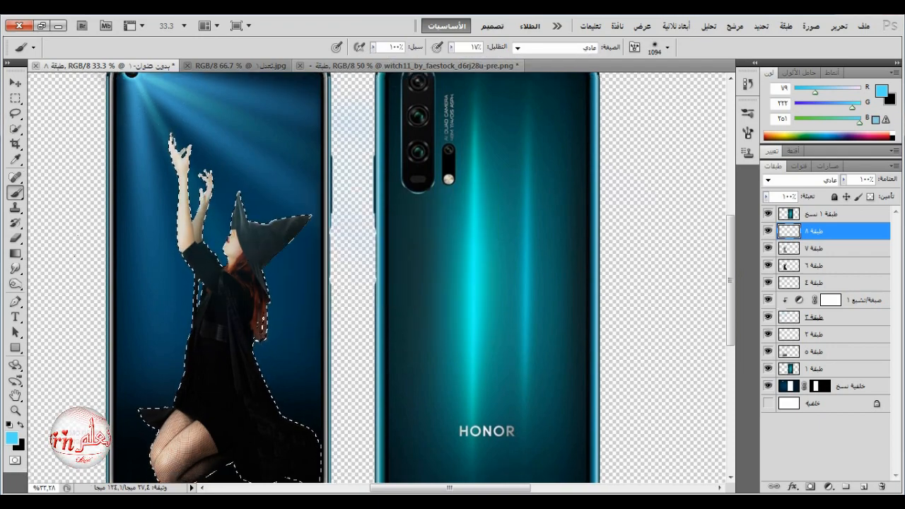
Try other blend modes for the cyan layer طبقة ٨ and set it to Linear Dodge (Add) (التفادي الخطي (إضافة))
click(814, 180)
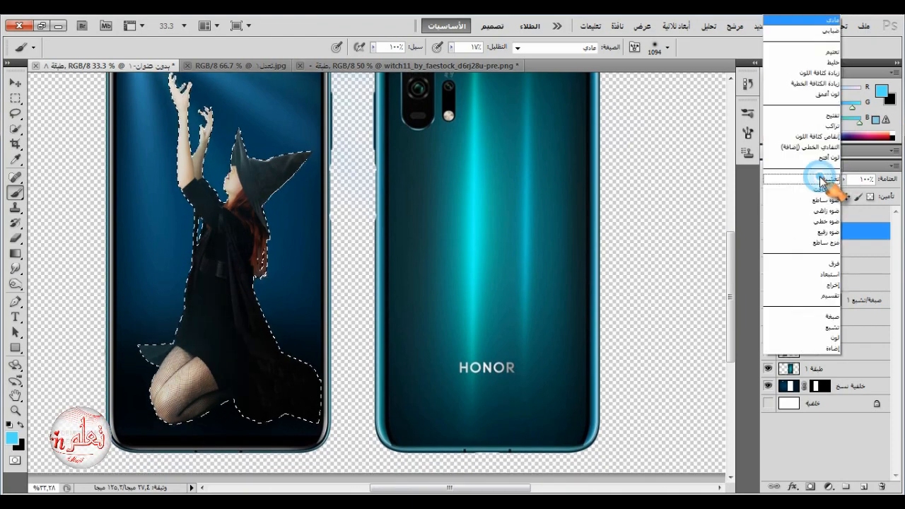
click(826, 149)
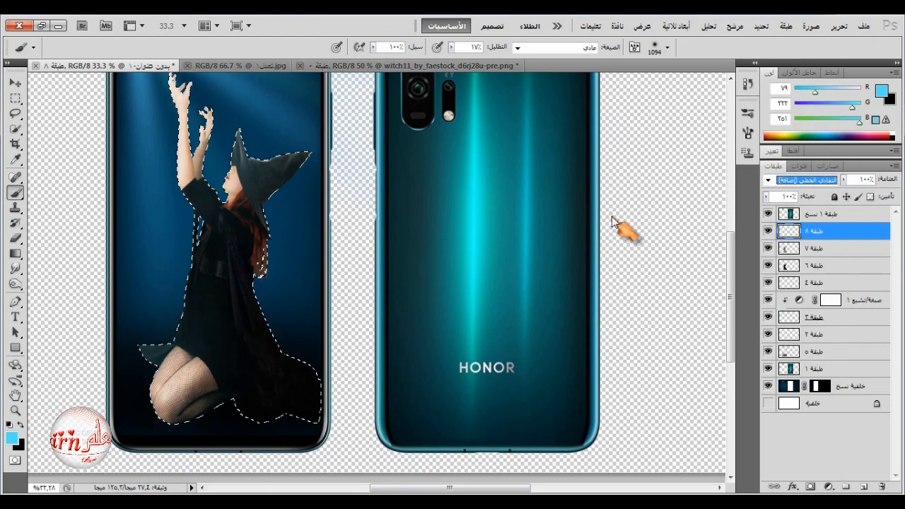
key(Up)
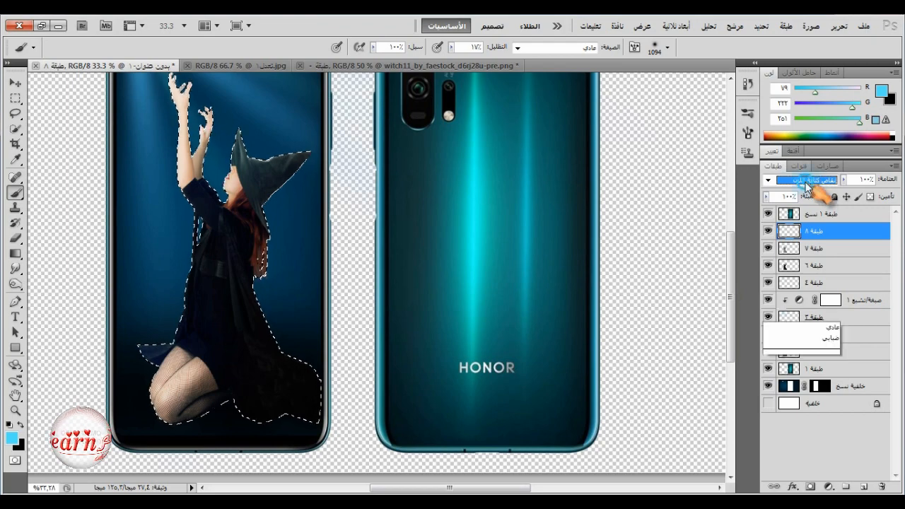
click(824, 178)
click(828, 171)
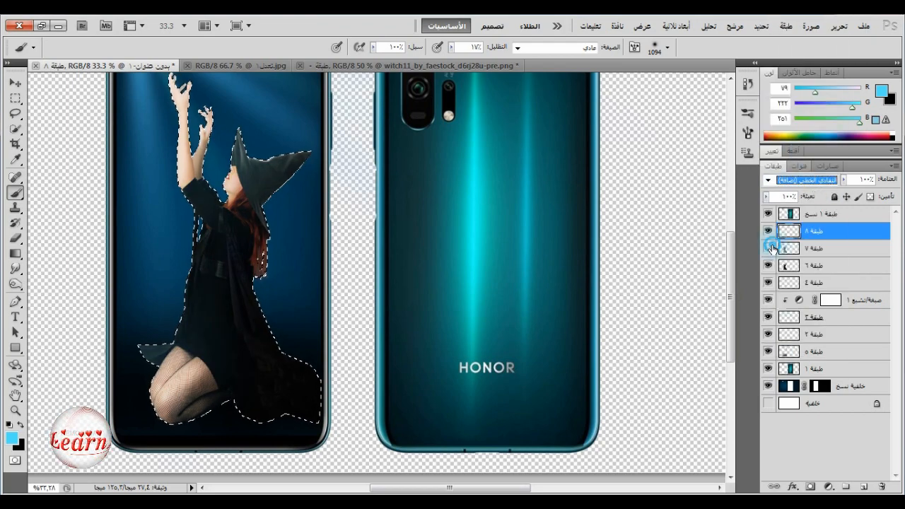
click(807, 249)
click(796, 234)
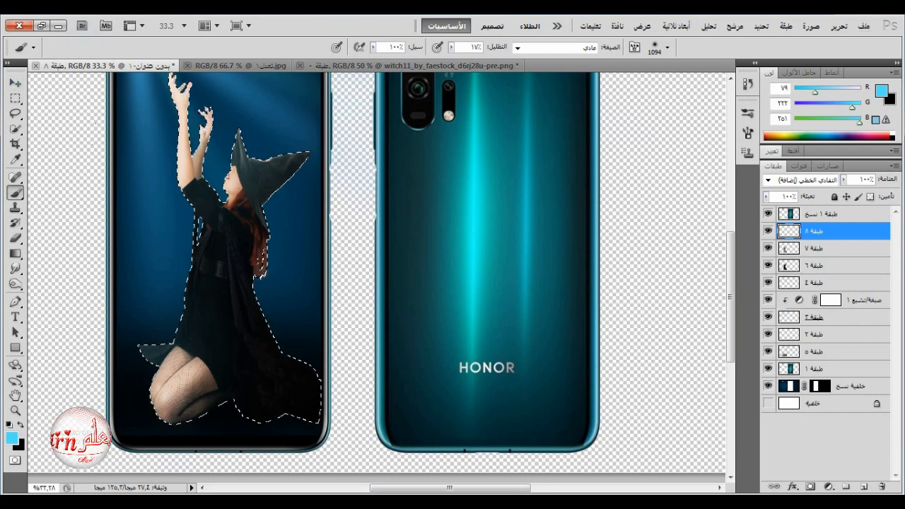
click(16, 83)
key(ctrl+minus)
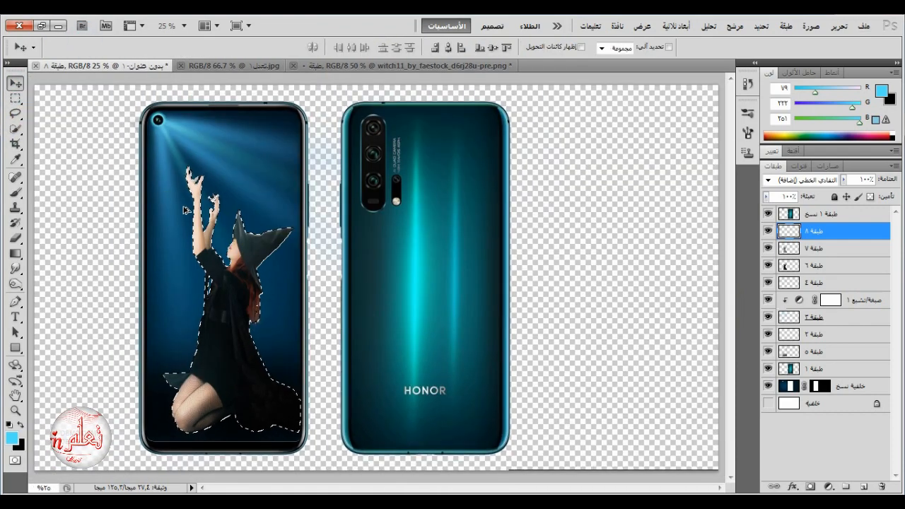
Try a lower opacity for the cyan layer طبقة ٨, around 18%, and compare the witch with and without it
click(769, 231)
click(769, 232)
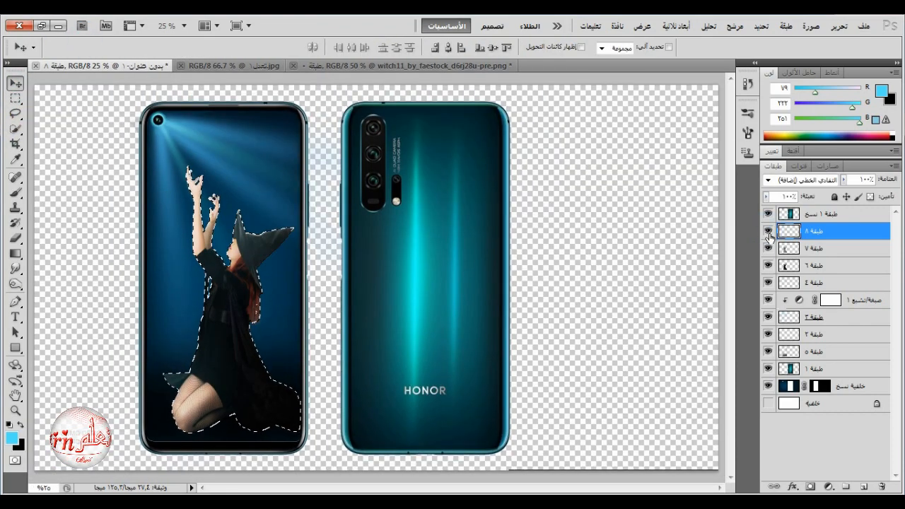
click(844, 179)
drag(847, 196, 799, 200)
click(779, 230)
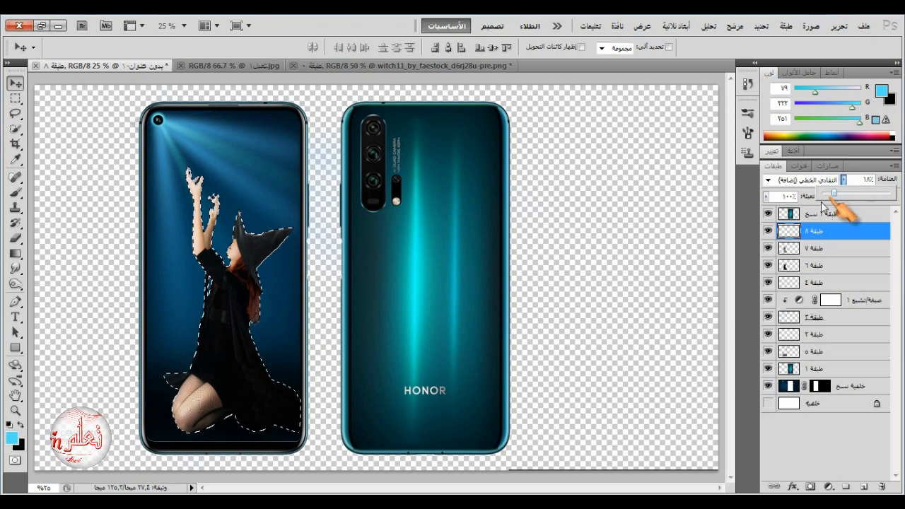
click(769, 232)
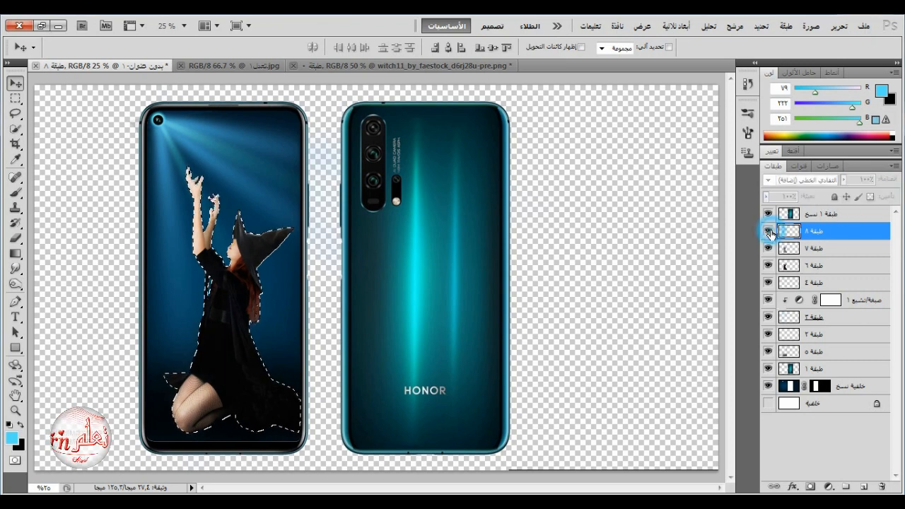
Add a Levels adjustment above طبقة ١ نسخ limited to the witch selection, with midtones 0.72 and white input 238, and check the reference ad
click(828, 214)
click(829, 488)
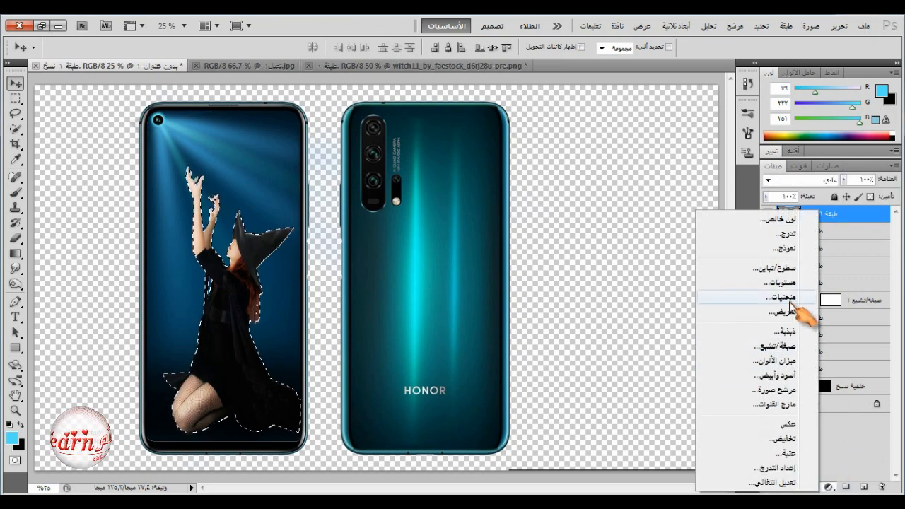
click(780, 282)
mouse_move(833, 262)
mouse_down()
mouse_move(827, 257)
mouse_move(877, 261)
mouse_move(836, 261)
mouse_up()
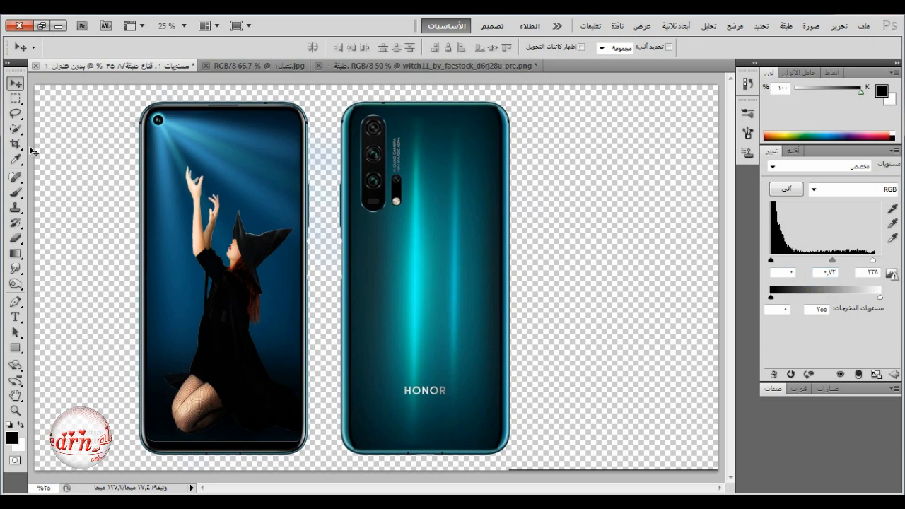
click(774, 388)
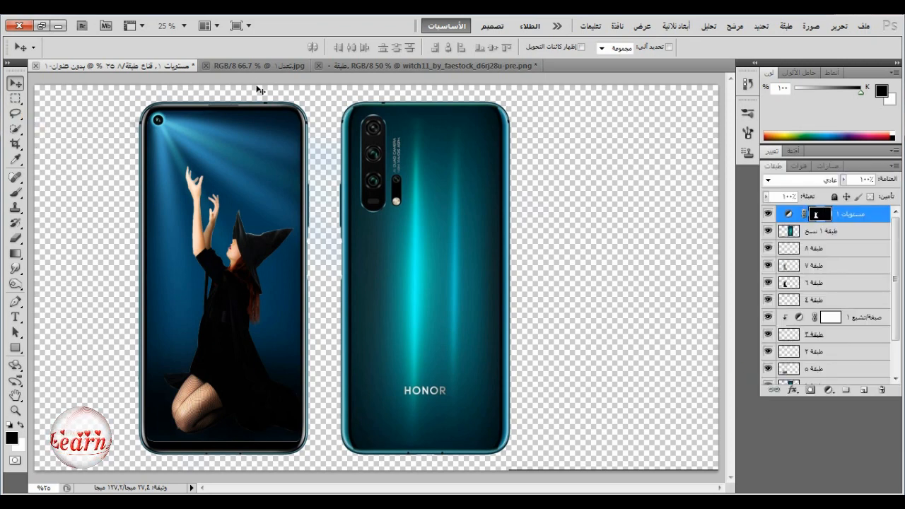
click(253, 66)
click(156, 64)
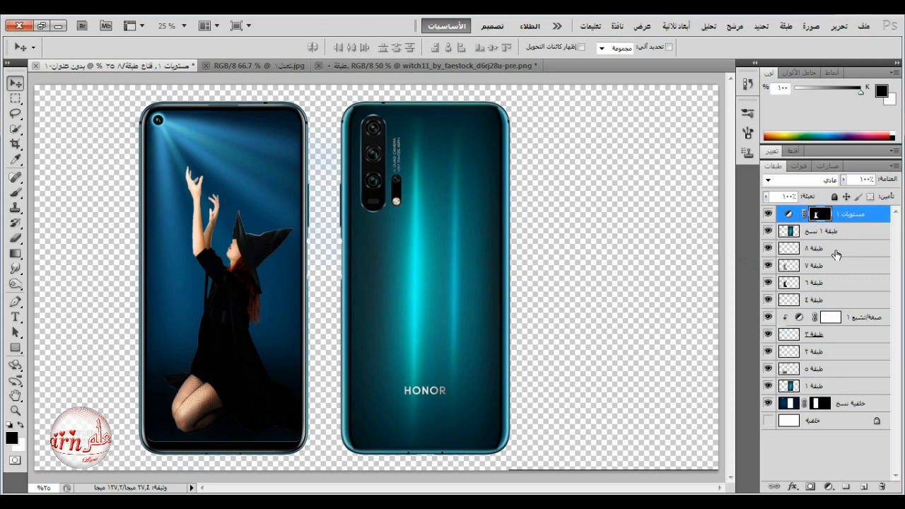
Add a Levels adjustment clipped to the witch layer طبقة ٦ and lighten its midtones, keeping the white input at 255
click(811, 283)
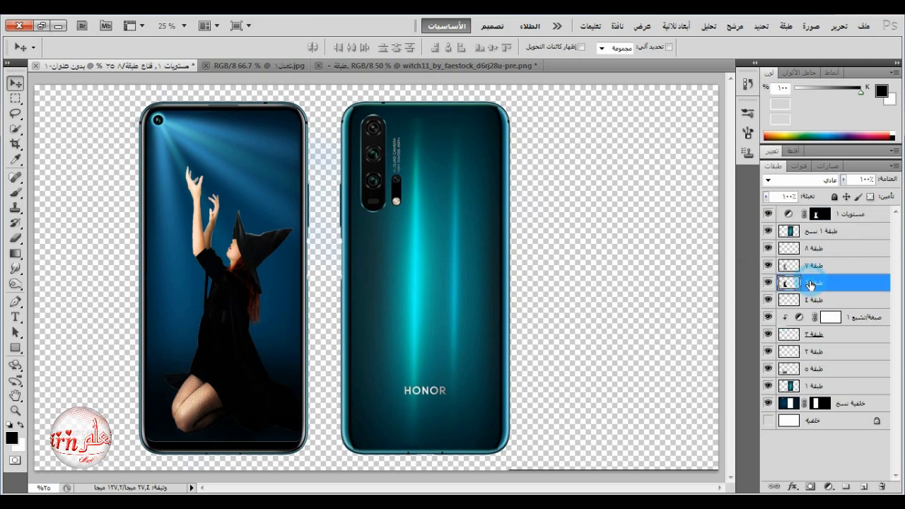
click(829, 488)
click(789, 291)
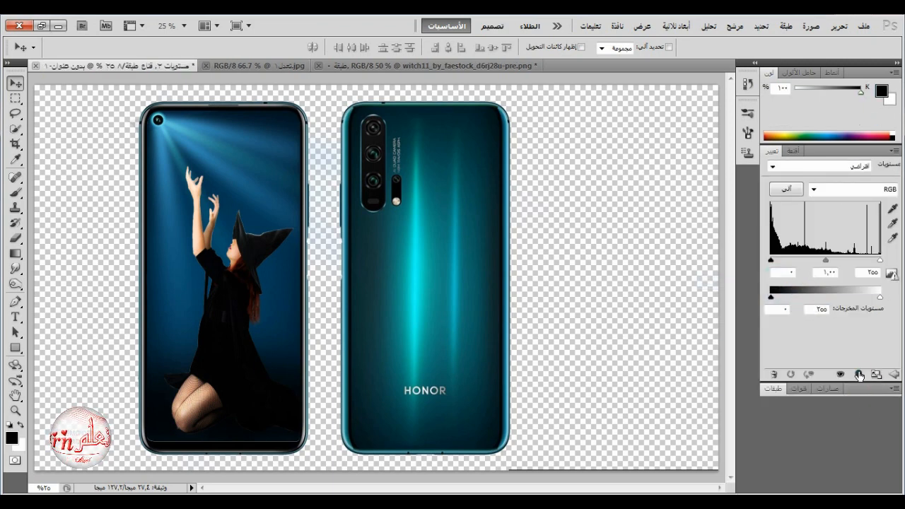
mouse_move(826, 260)
mouse_down()
mouse_move(843, 263)
mouse_move(813, 262)
mouse_up()
mouse_move(877, 261)
mouse_down()
mouse_move(870, 269)
mouse_move(882, 263)
mouse_up()
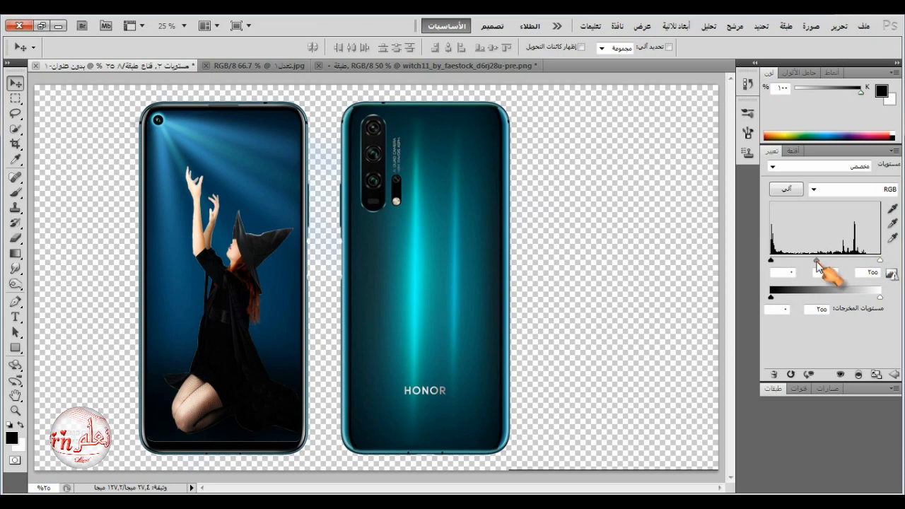
mouse_move(817, 262)
mouse_down()
mouse_move(825, 263)
mouse_move(815, 271)
mouse_up()
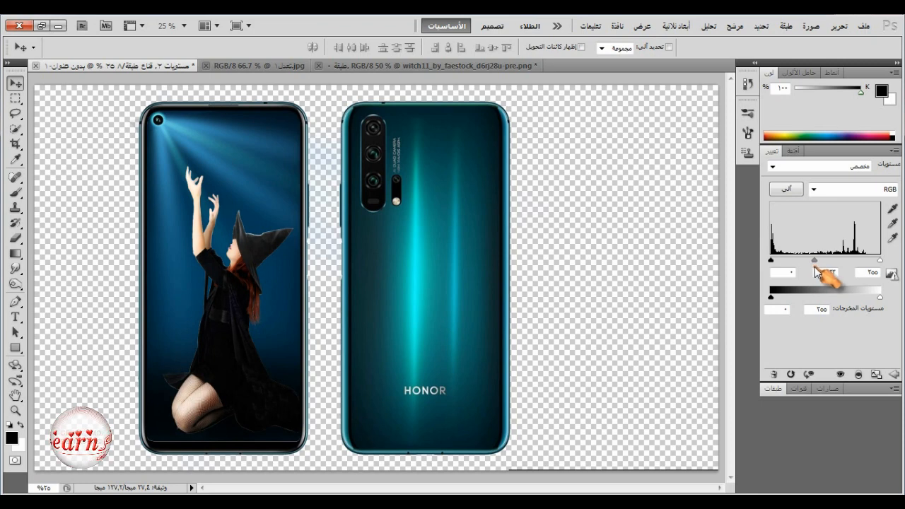
click(774, 390)
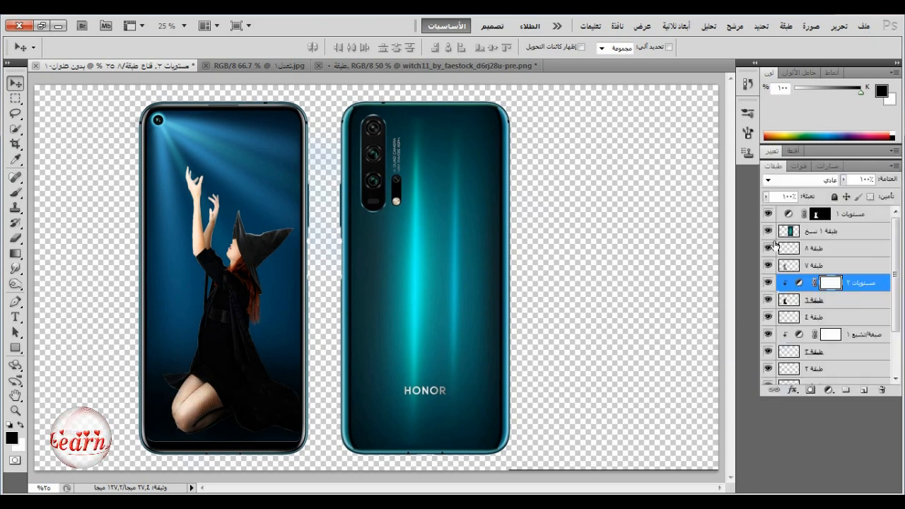
Compare the witch with and without the two Levels adjustments, مستويات ١ and مستويات ٢
click(768, 212)
click(768, 212)
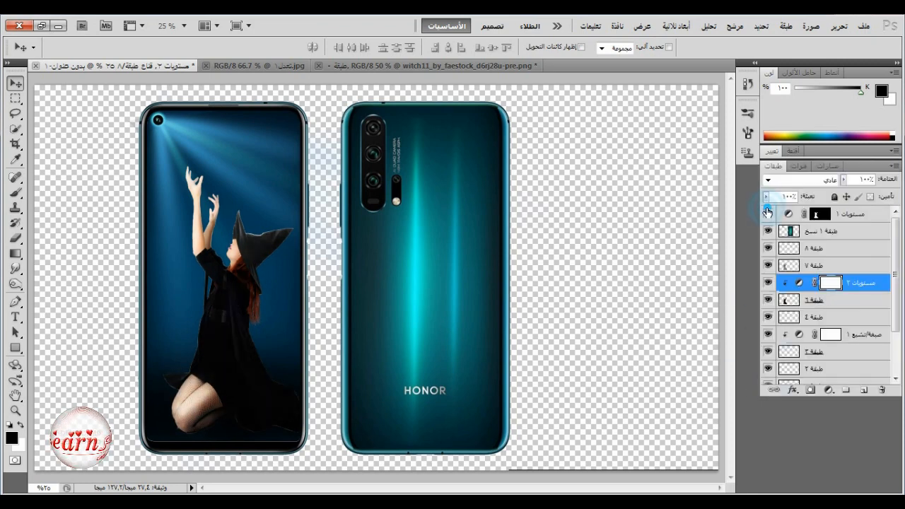
click(768, 283)
click(768, 283)
click(768, 283)
click(769, 284)
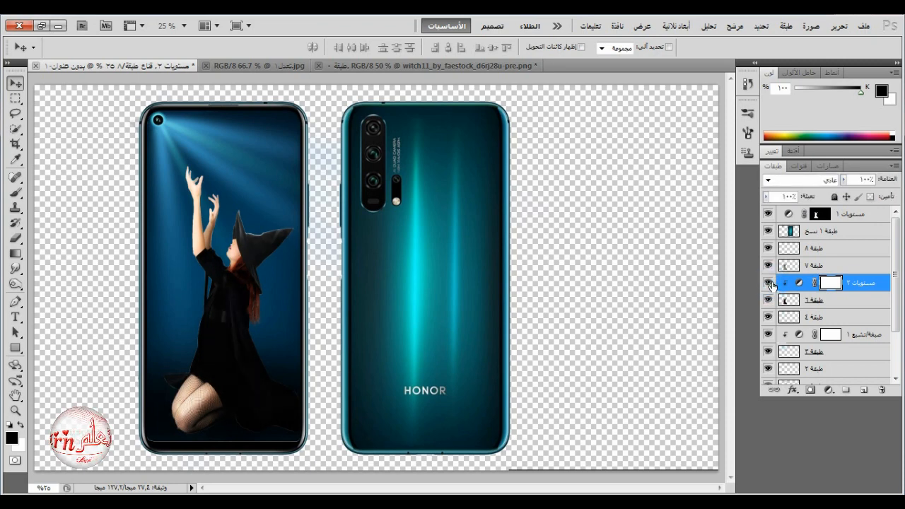
click(770, 284)
click(771, 212)
click(771, 212)
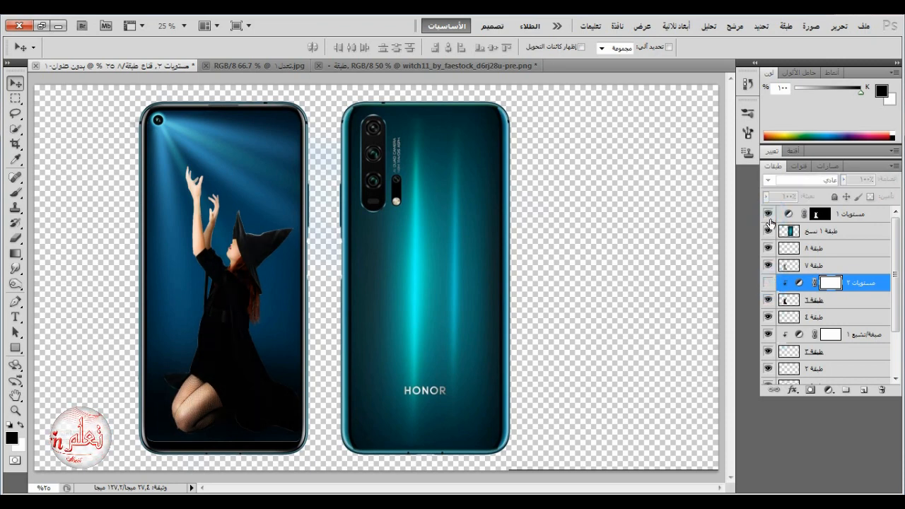
click(770, 284)
click(768, 214)
click(768, 213)
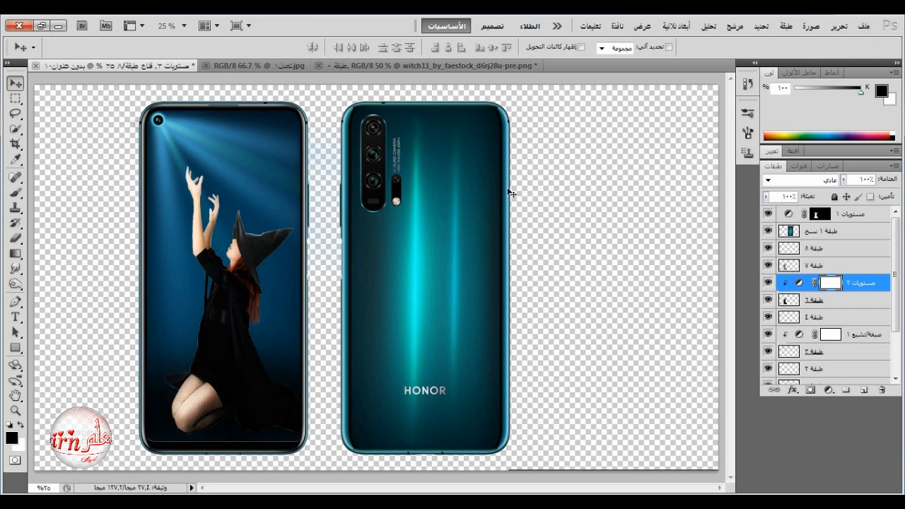
Select the layers from مستويات ١ down to خلفية نسخ and move both phones toward the canvas's right edge
scroll(343, 216, down, 2)
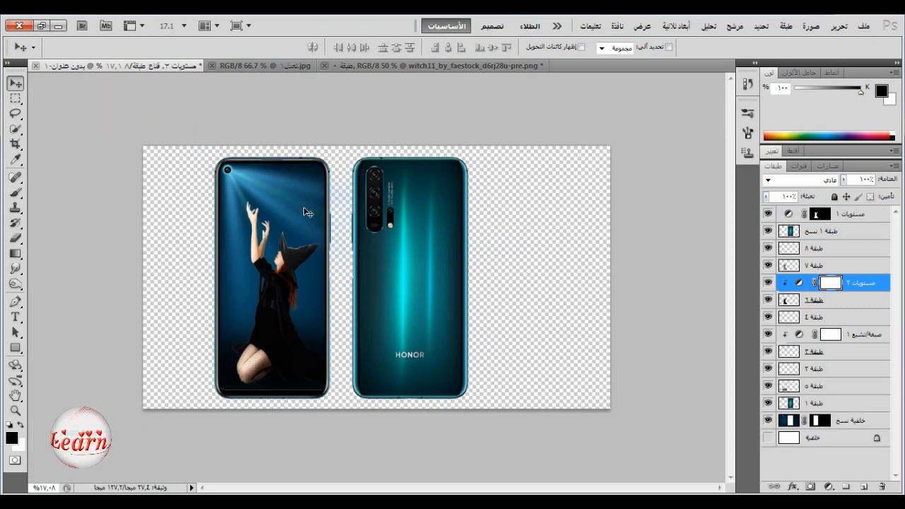
click(836, 220)
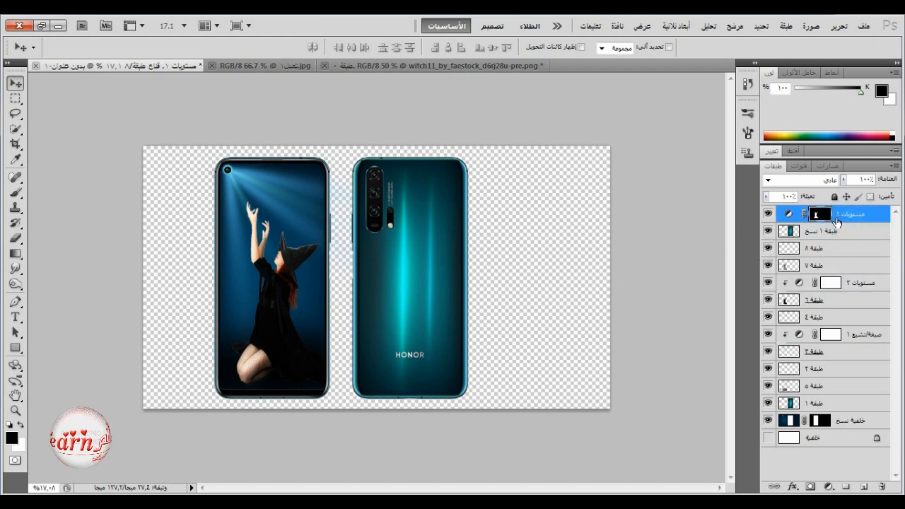
ctrl+click(841, 423)
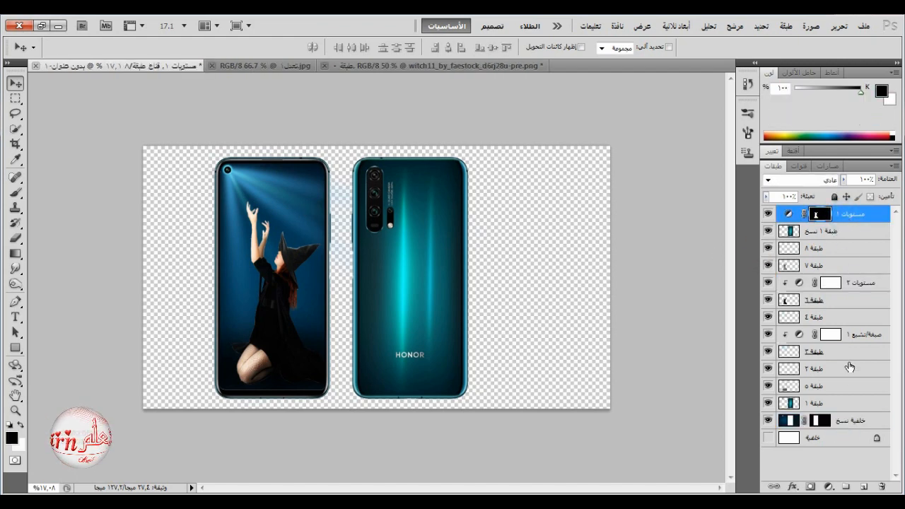
shift+click(842, 423)
drag(413, 237, 544, 236)
Switch to the reference ad image and erase its white background with the Magic Eraser
click(234, 69)
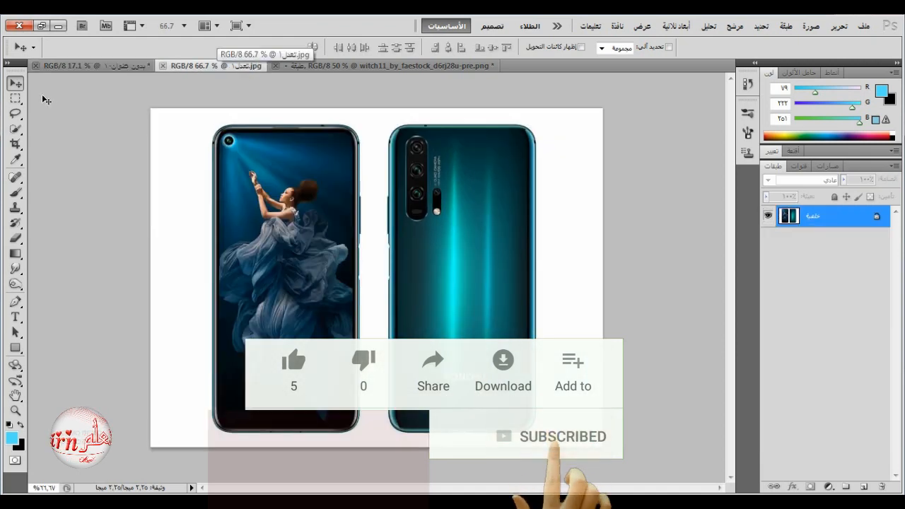
click(16, 239)
click(73, 263)
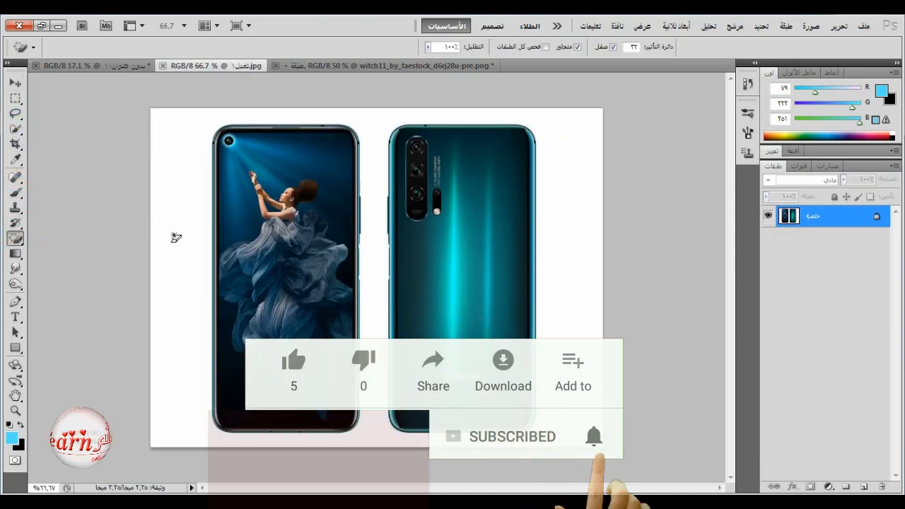
click(175, 235)
Select the reference ad's front phone with a rectangular marquee and move a copy of it into the composite document
click(16, 98)
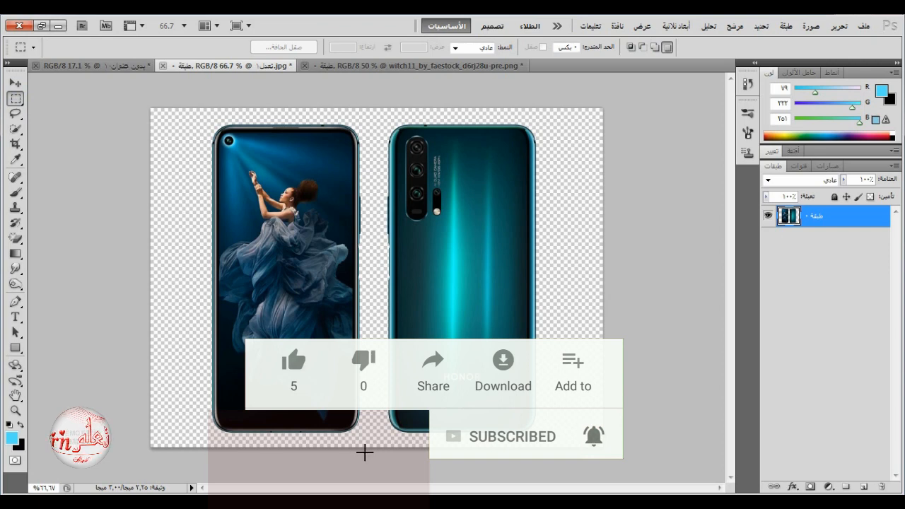
drag(378, 443, 172, 103)
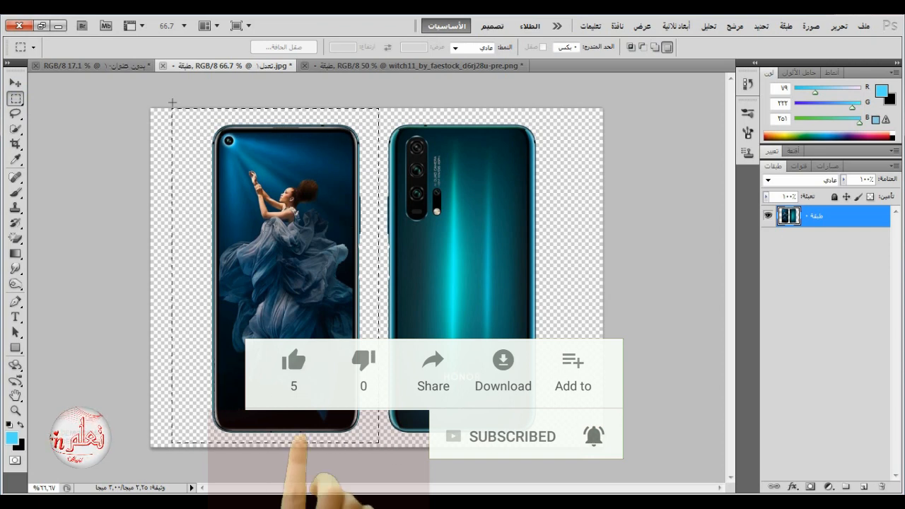
click(16, 82)
drag(227, 132, 340, 146)
Free-transform the copied phone to about 310% width and 305% height so that it covers the witch phone exactly
click(838, 26)
click(683, 269)
drag(332, 186, 433, 200)
drag(451, 312, 459, 401)
drag(350, 278, 344, 279)
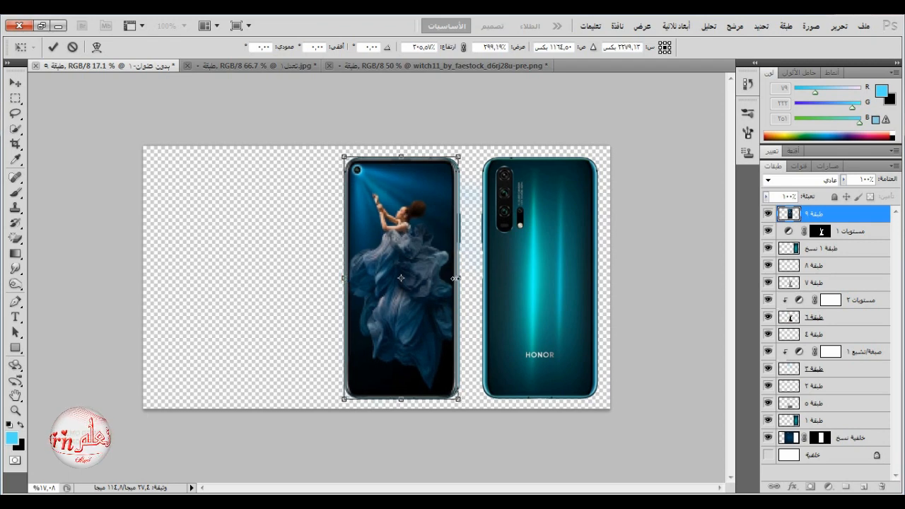
drag(454, 280, 461, 280)
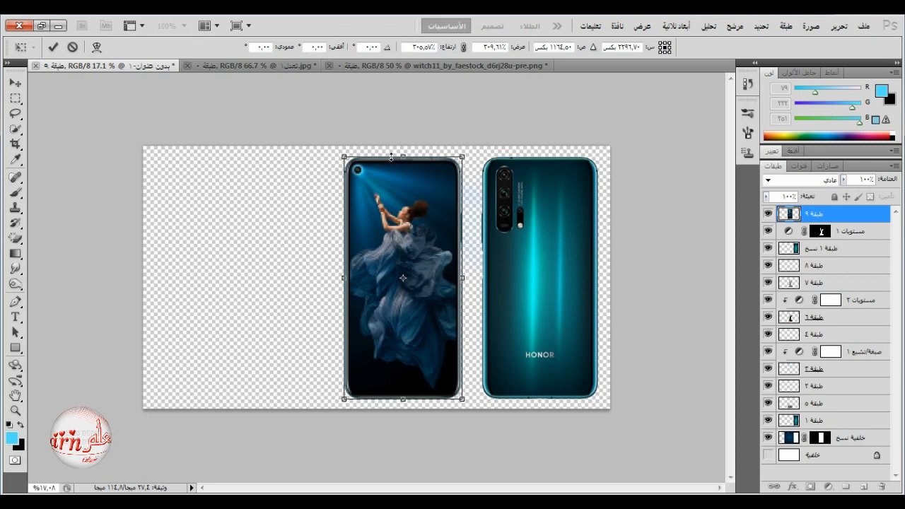
drag(398, 157, 398, 159)
click(53, 46)
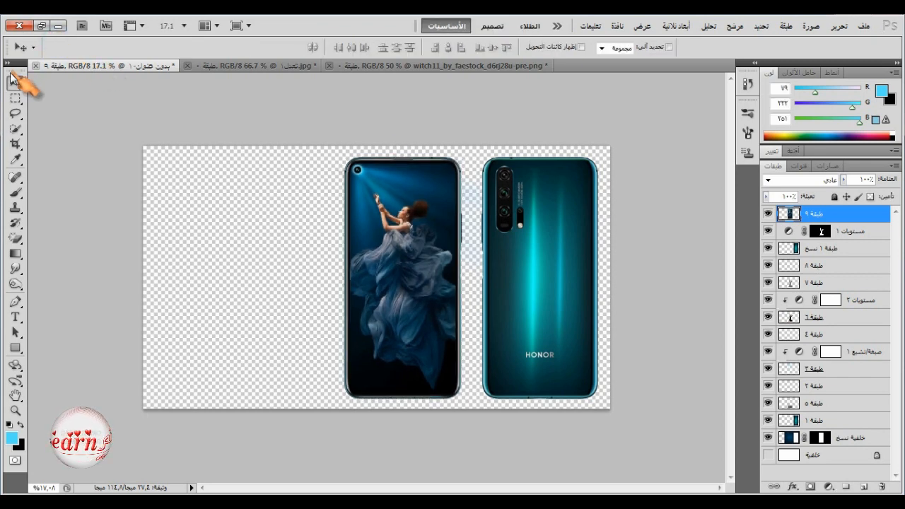
Place the copied reference phone to the left of the witch phone, and shift the other phones' layers slightly left to tighten the spacing
drag(427, 276, 269, 274)
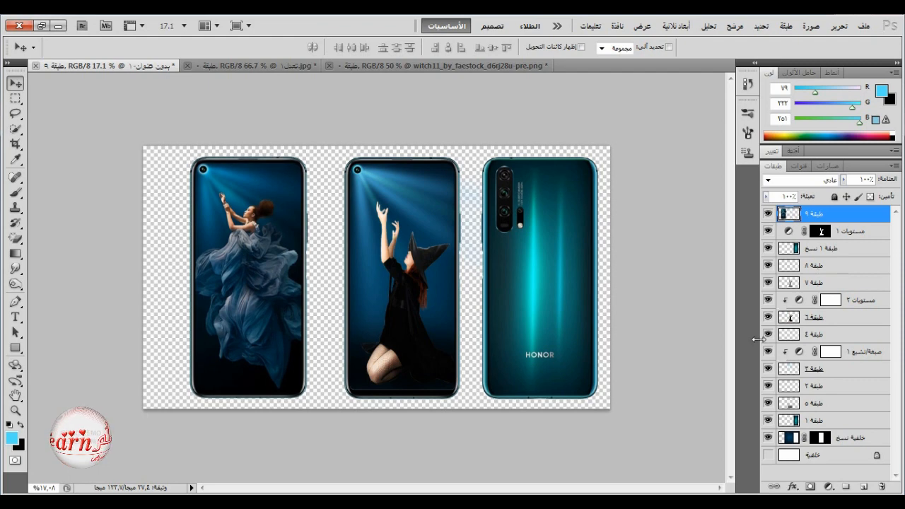
click(844, 236)
shift+click(824, 438)
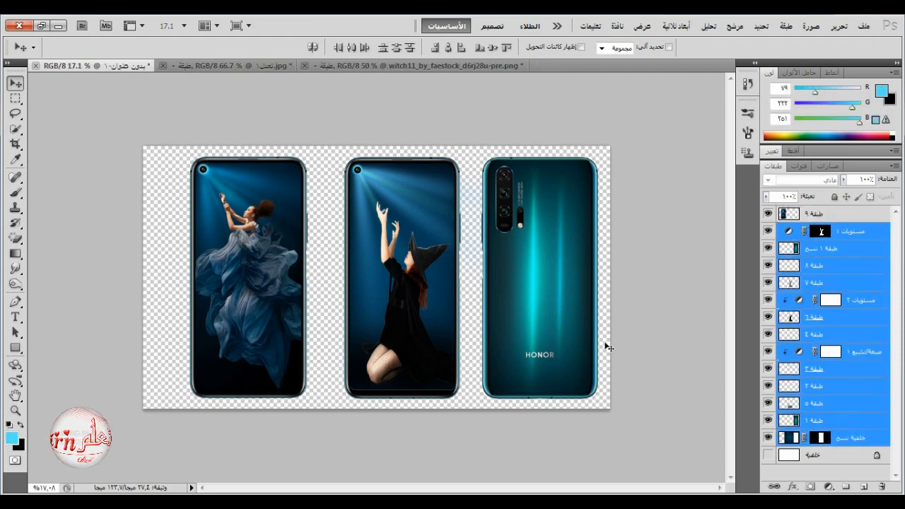
drag(428, 297, 417, 298)
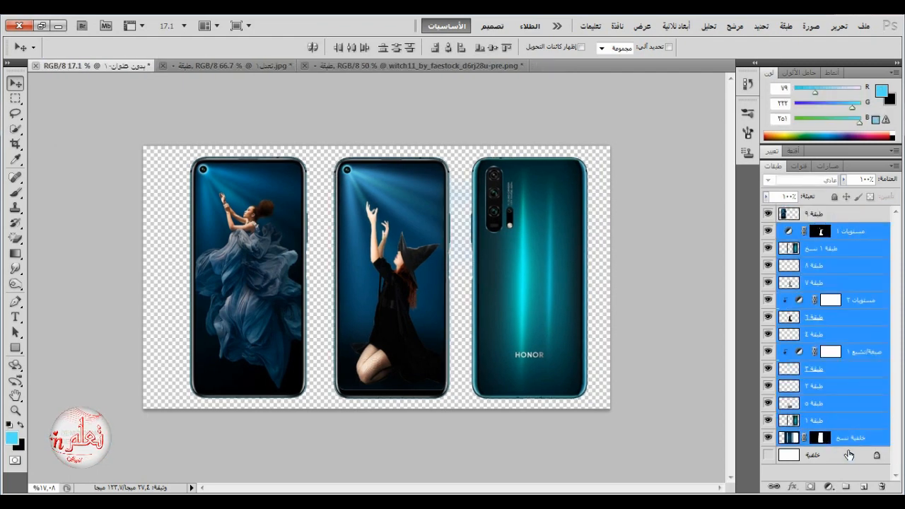
Add a new layer above خلفية and fill it with a cyan-to-dark radial gradient drawn from the canvas center outward
click(810, 456)
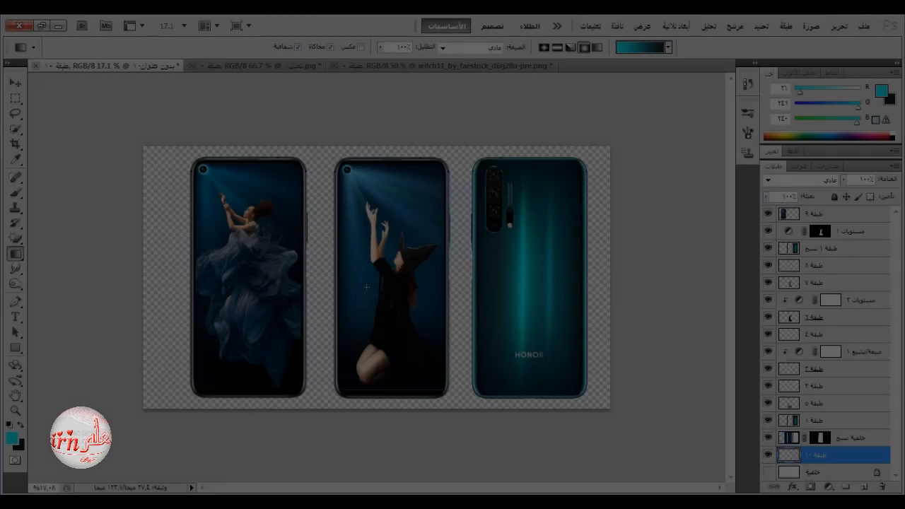
drag(354, 295, 646, 126)
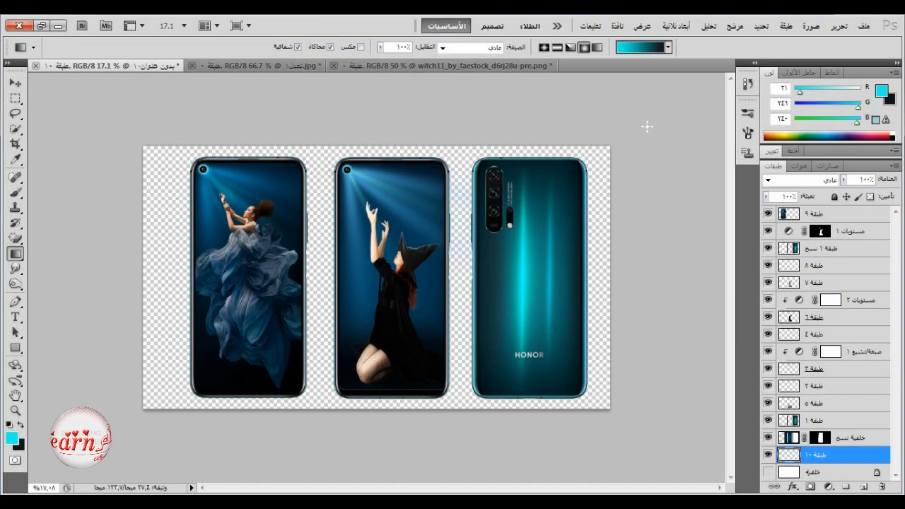
click(15, 83)
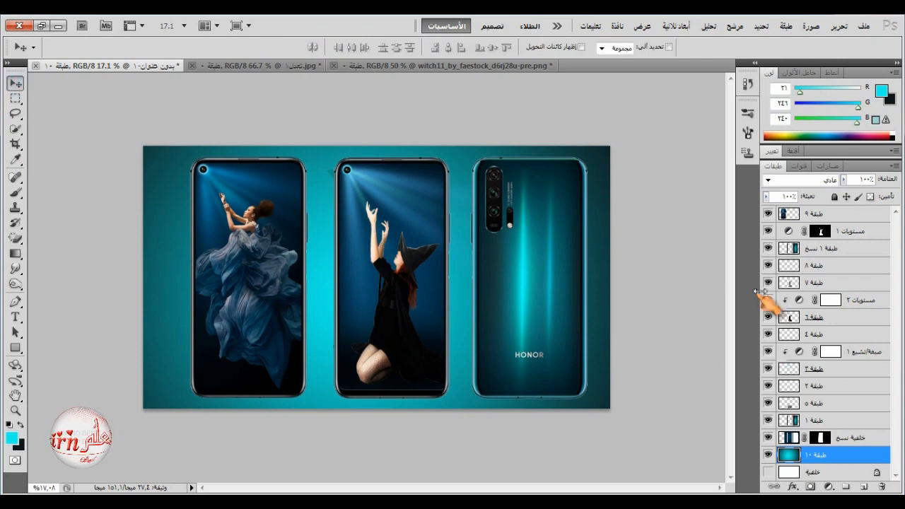
Toggle the visibility of the composite's layers one by one, from طبقة ٩ down to طبقة ٥, to examine what each contributes
click(769, 248)
click(769, 248)
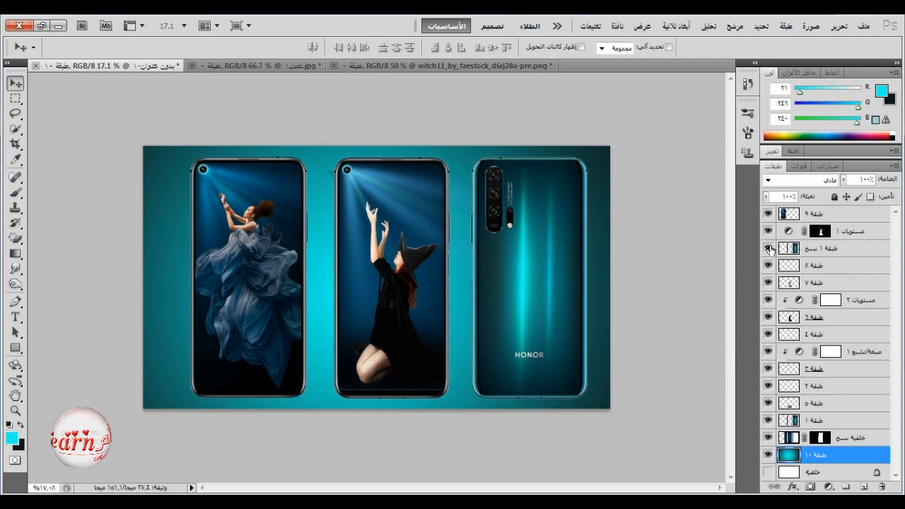
click(767, 216)
click(767, 215)
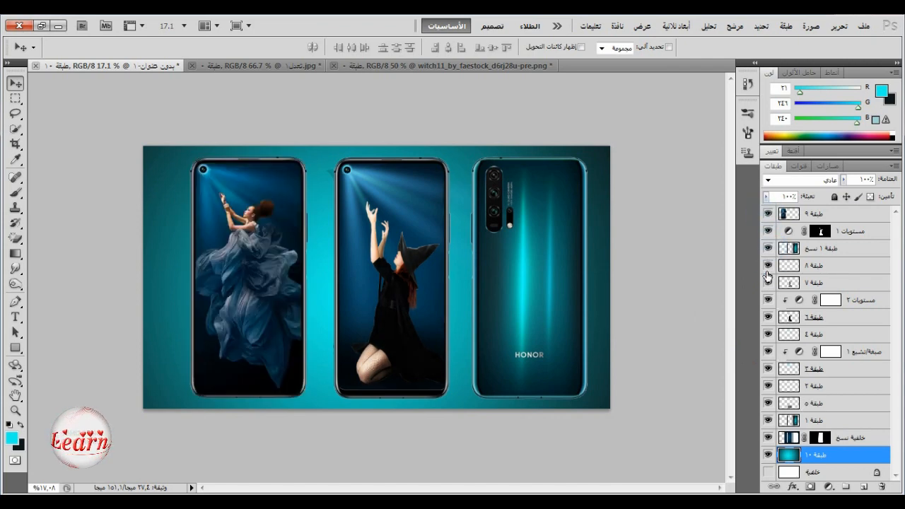
click(768, 283)
click(768, 283)
click(769, 300)
click(769, 300)
click(769, 318)
click(769, 318)
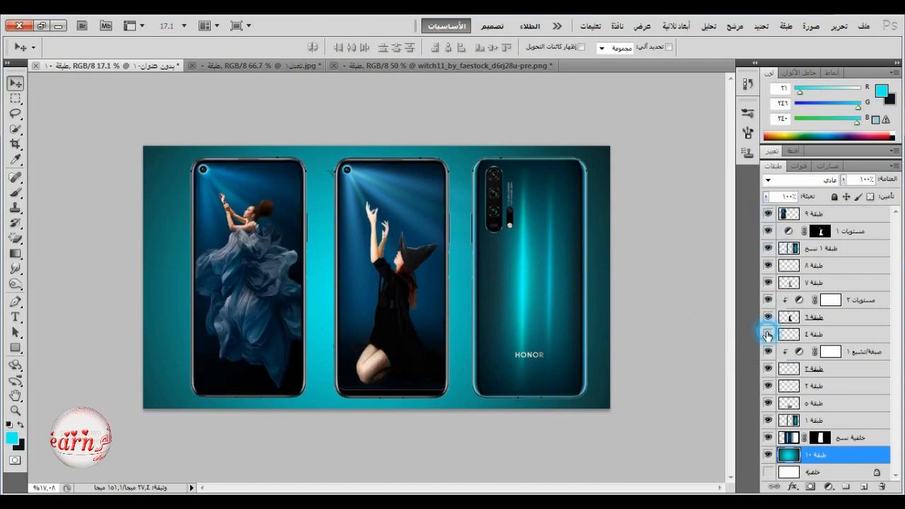
click(768, 333)
click(768, 334)
click(768, 351)
click(769, 352)
click(769, 385)
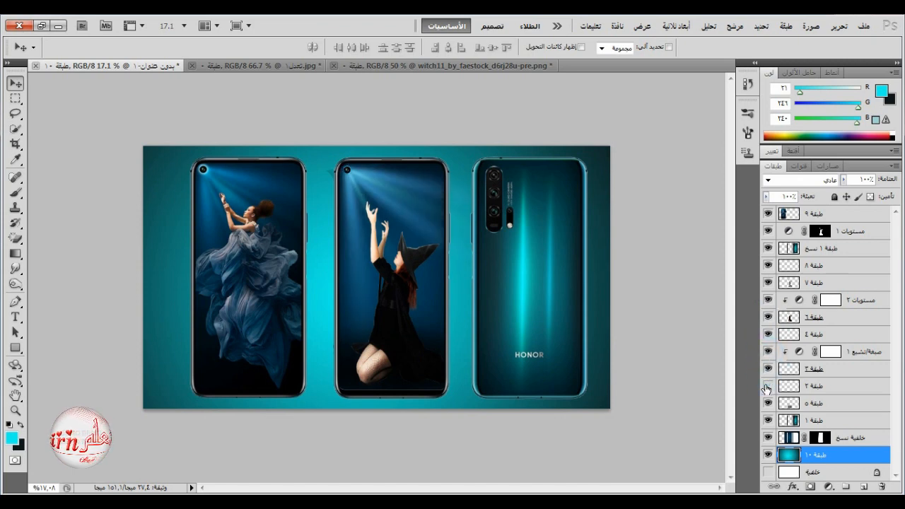
click(769, 386)
click(769, 403)
click(769, 403)
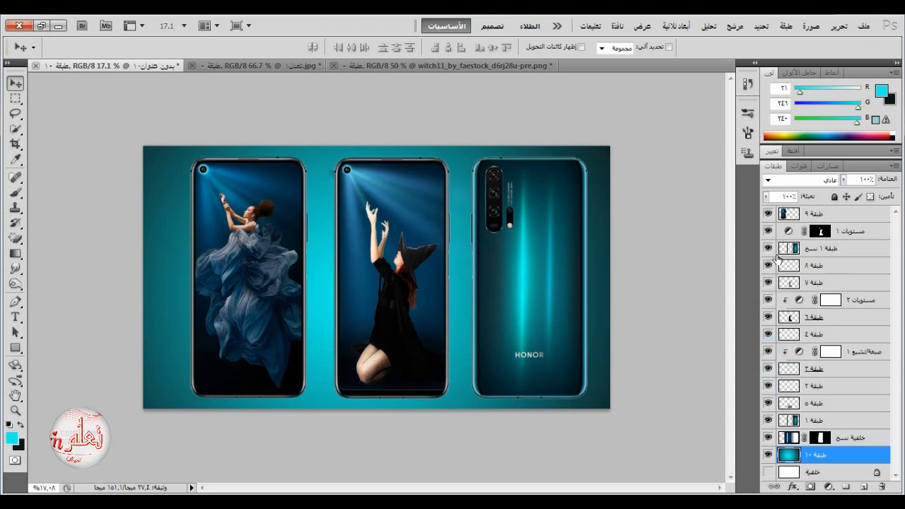
Select layer طبقة ٥ and the Eraser tool, and toggle the layer's visibility to examine its effect beneath the witch
click(795, 406)
mouse_move(16, 238)
mouse_down()
mouse_move(73, 259)
mouse_move(67, 236)
mouse_up()
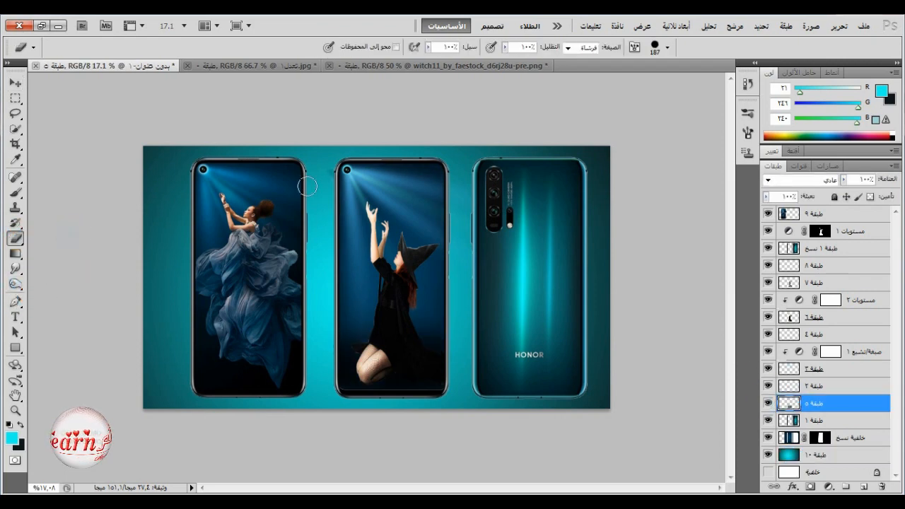
click(768, 404)
click(768, 403)
click(769, 403)
click(768, 403)
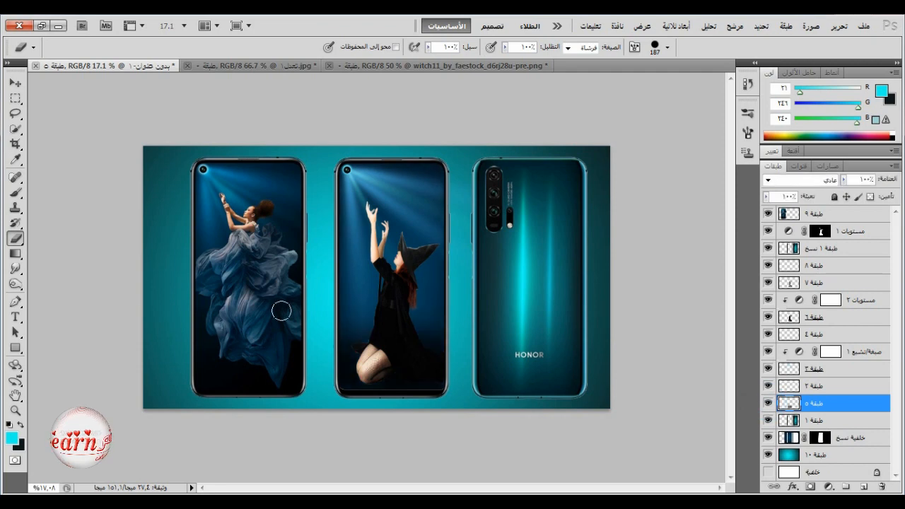
Switch to the Move tool, review the finished three-phone composite at several zoom levels, and minimize Photoshop
click(16, 84)
scroll(400, 216, down, 1)
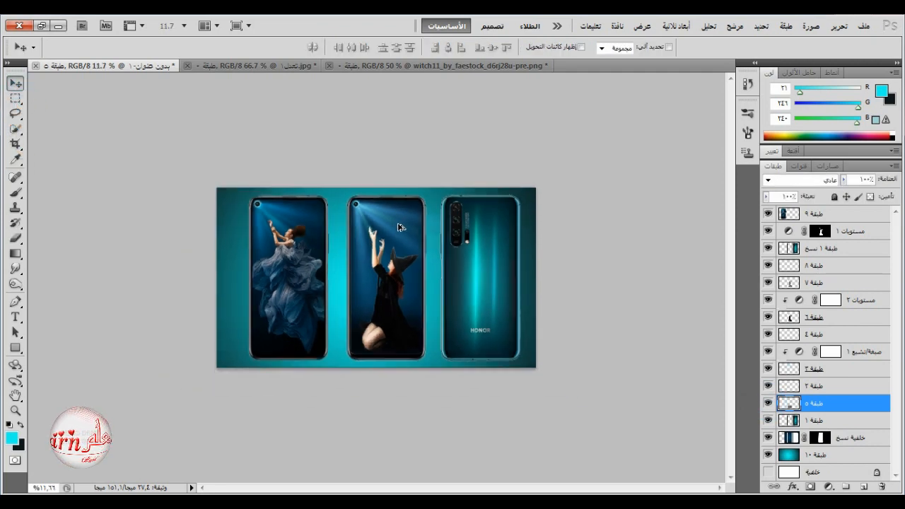
scroll(424, 269, up, 2)
scroll(424, 275, down, 2)
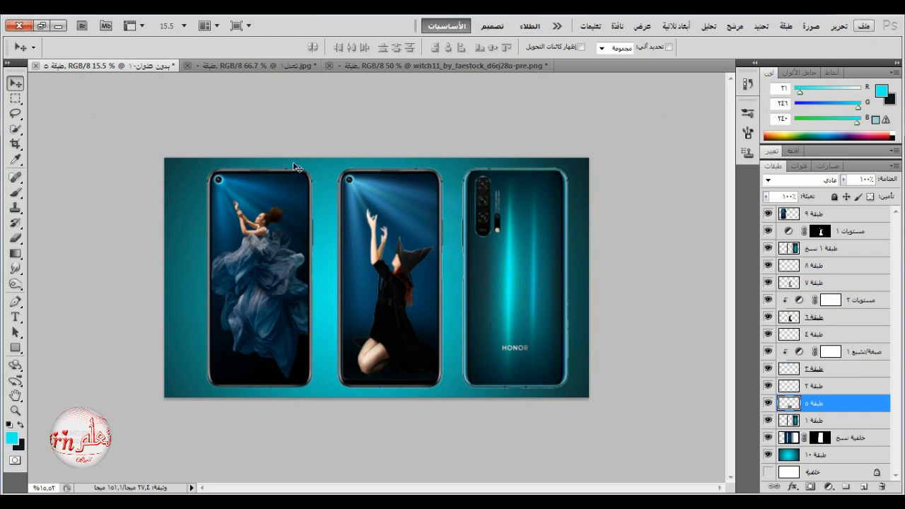
click(61, 27)
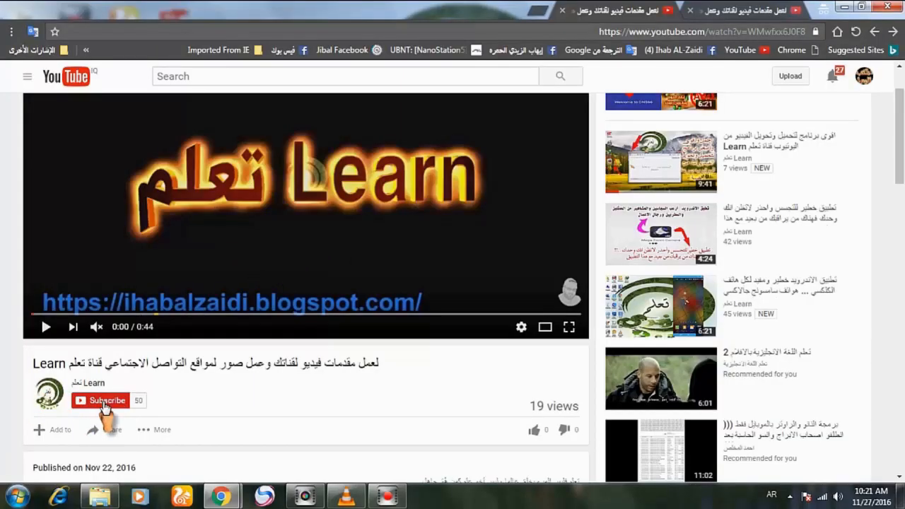
On the YouTube video page, subscribe to the تعلم Learn channel and save the option to receive all its notifications
click(104, 405)
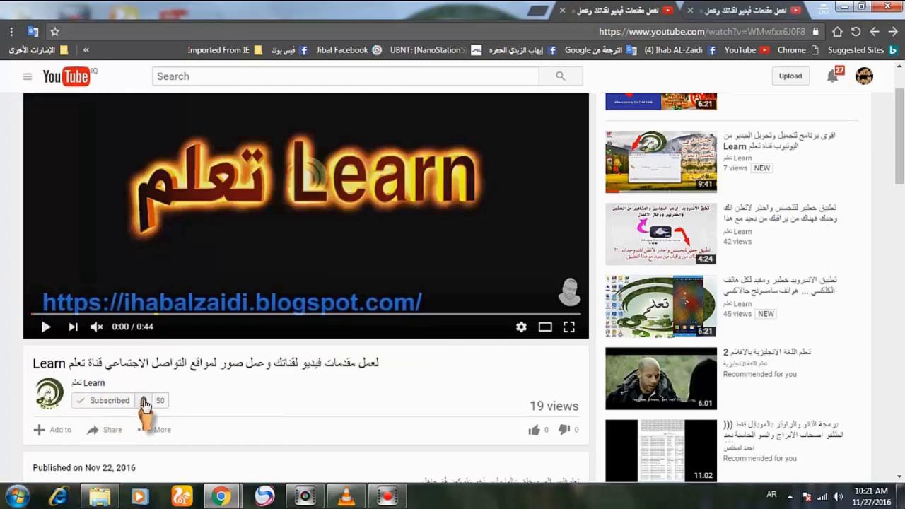
click(144, 402)
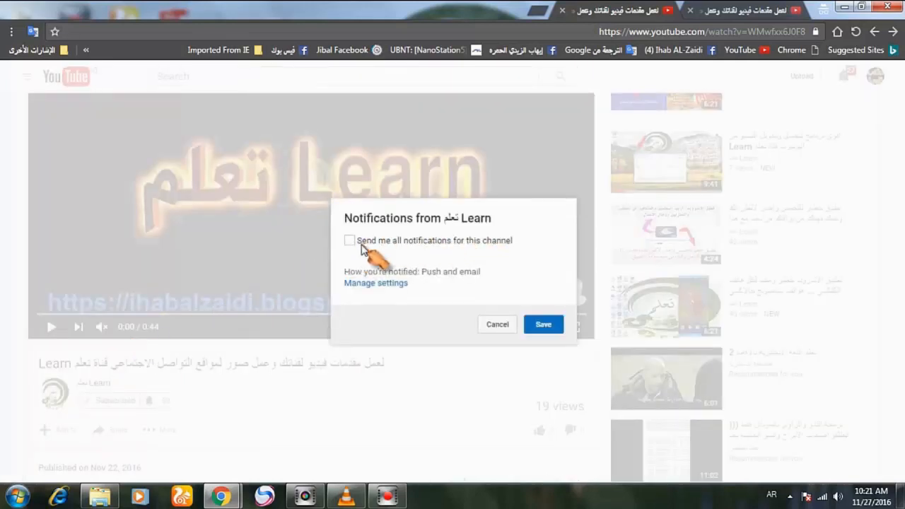
click(350, 241)
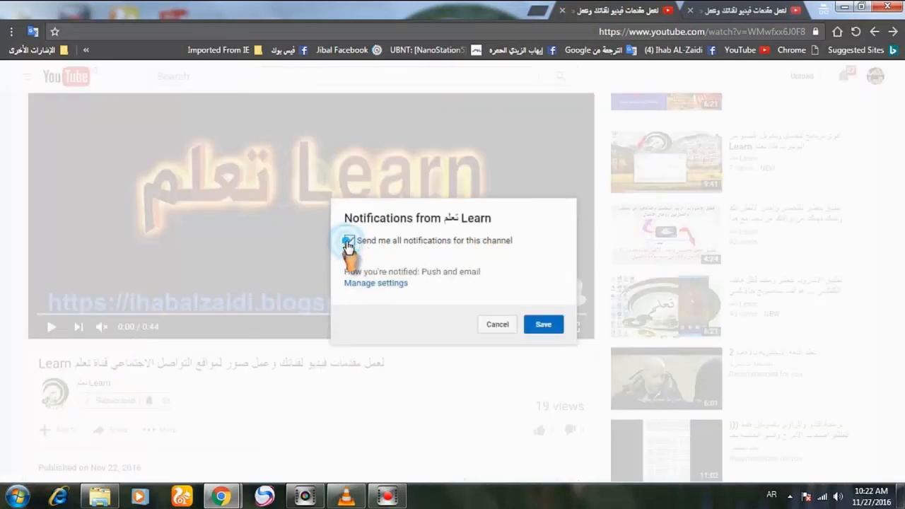
click(543, 326)
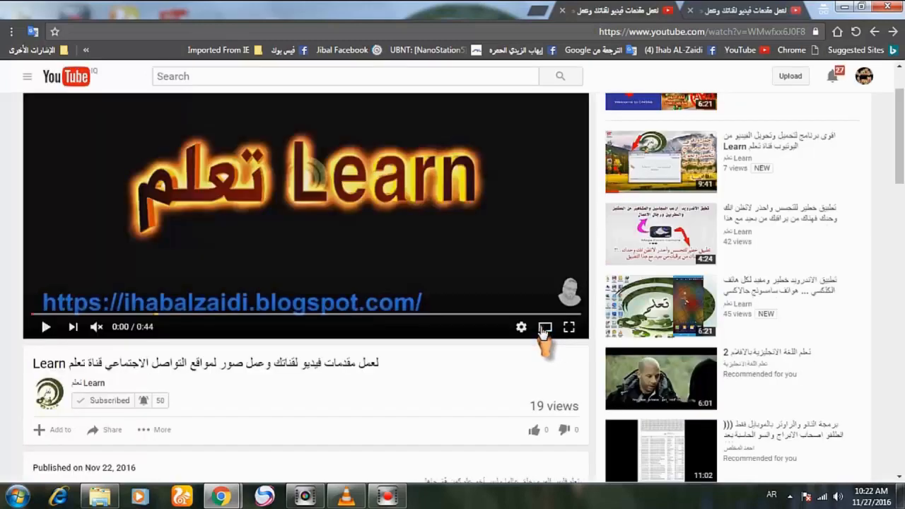
Like the video and open its sharing options
scroll(401, 353, down, 1)
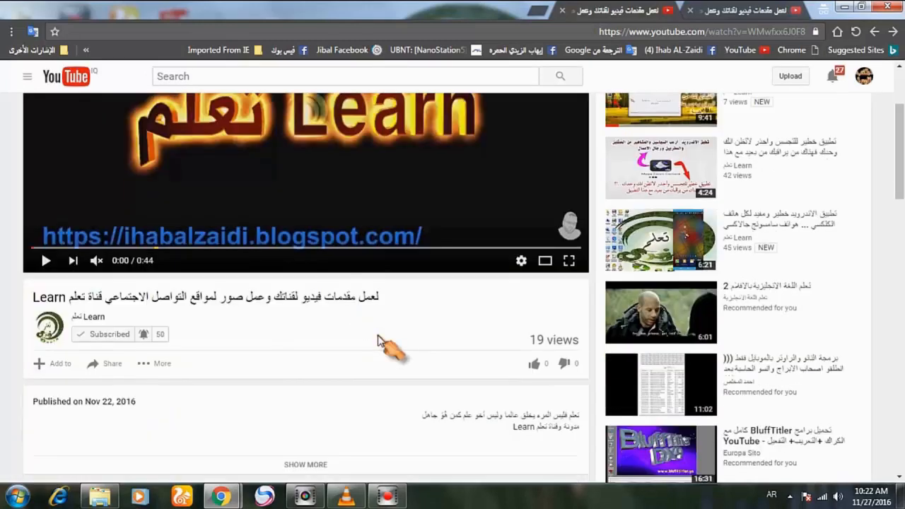
scroll(410, 339, down, 1)
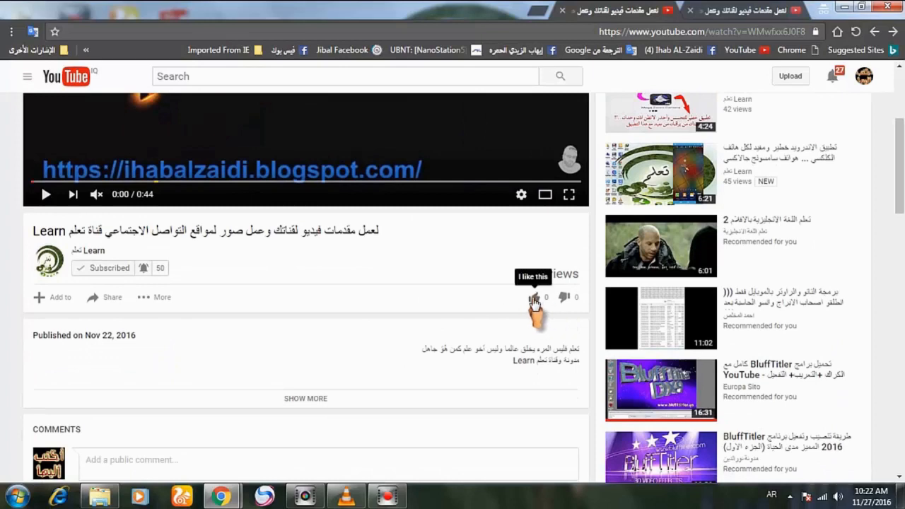
click(536, 301)
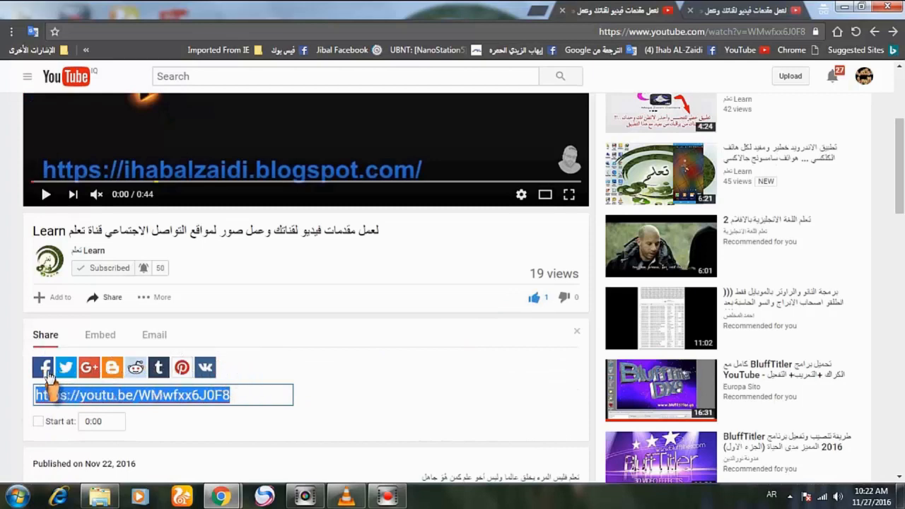
Start a public comment under the video
scroll(360, 371, down, 2)
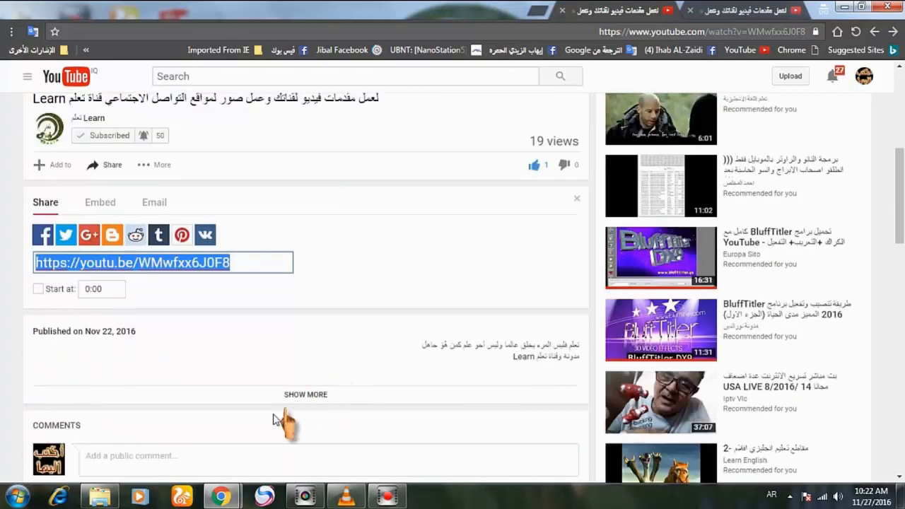
scroll(254, 417, down, 1)
click(242, 397)
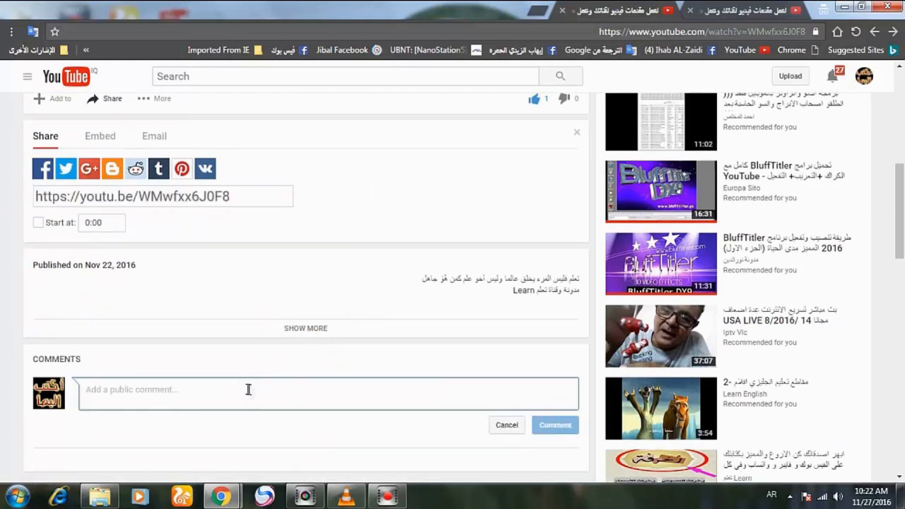
text(1)
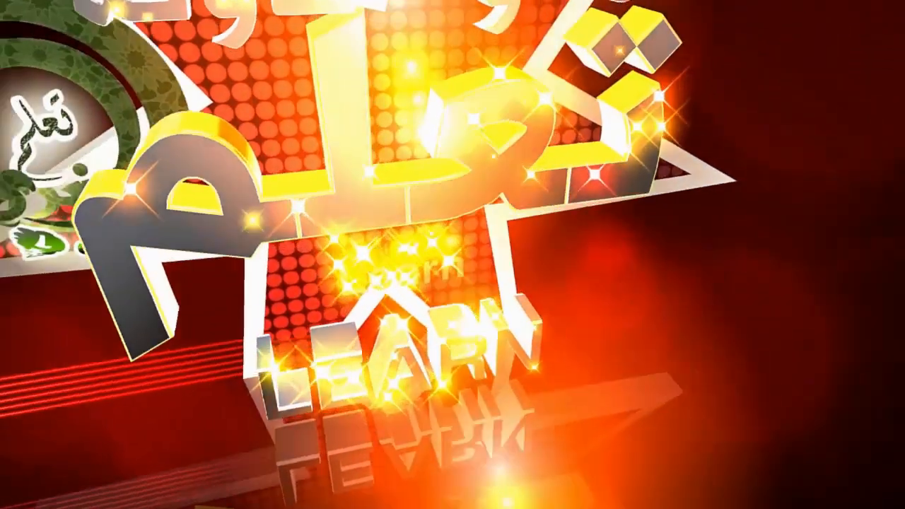